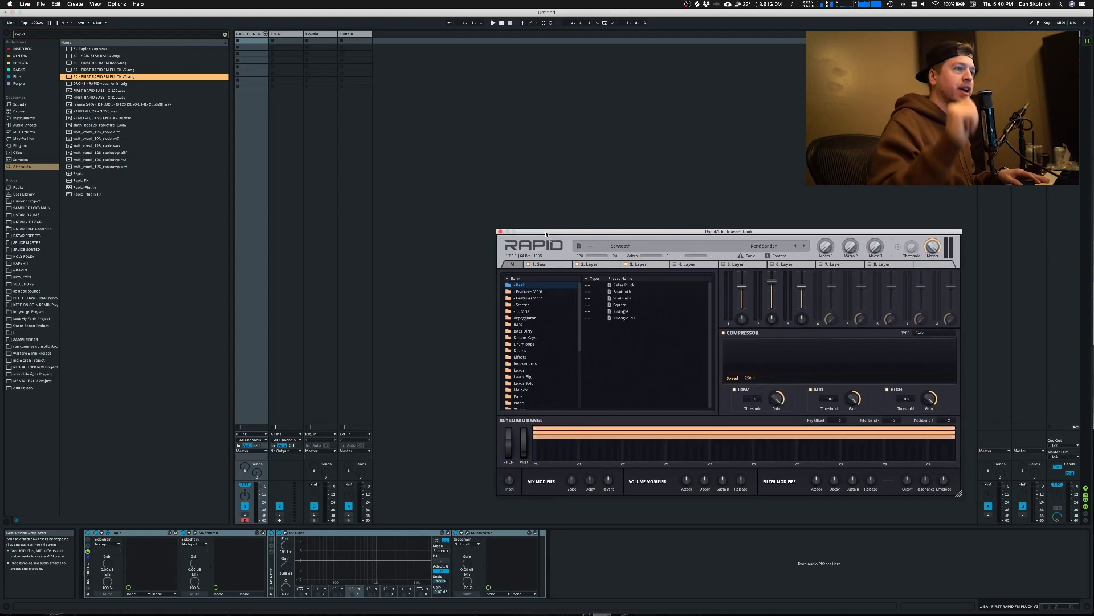
# Step: Reposition the Rapid window, close the main list window in Notes leaving the PARAWAVE RAPID note open, and return to Live
pyautogui.moveTo(546, 234)
pyautogui.mouseDown()
pyautogui.moveTo(539, 218)
pyautogui.moveTo(562, 243)
pyautogui.moveTo(550, 228)
pyautogui.mouseUp()
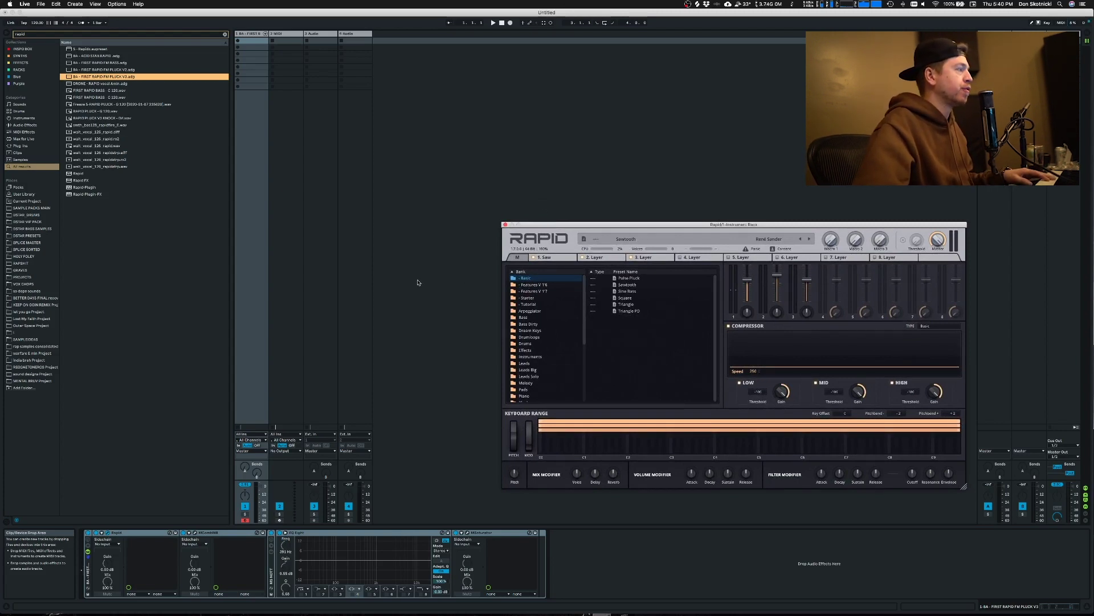
pyautogui.press('super+Tab')
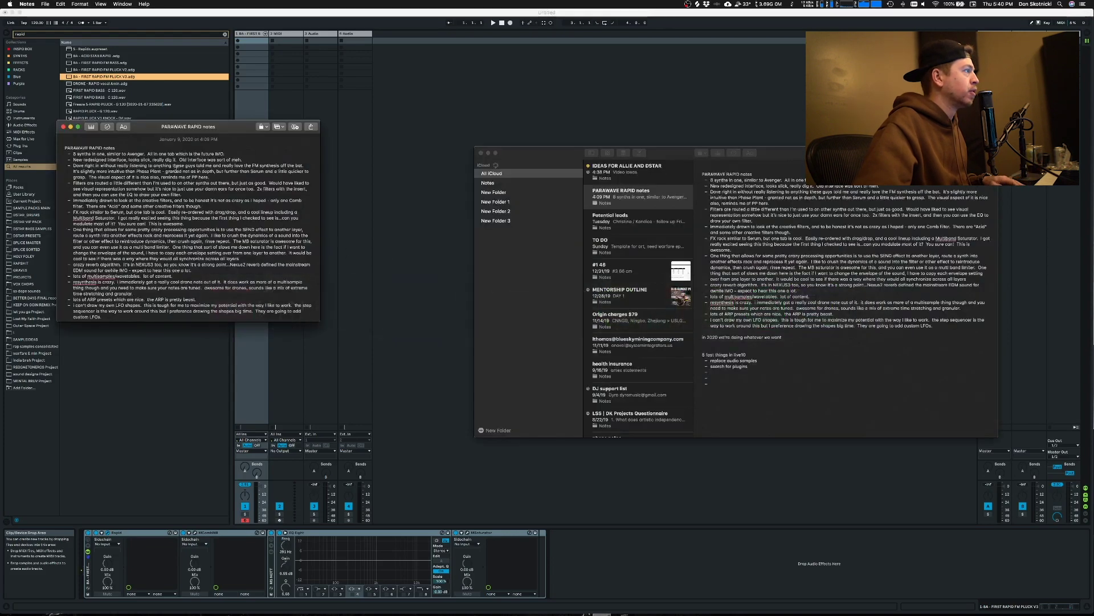
pyautogui.click(480, 153)
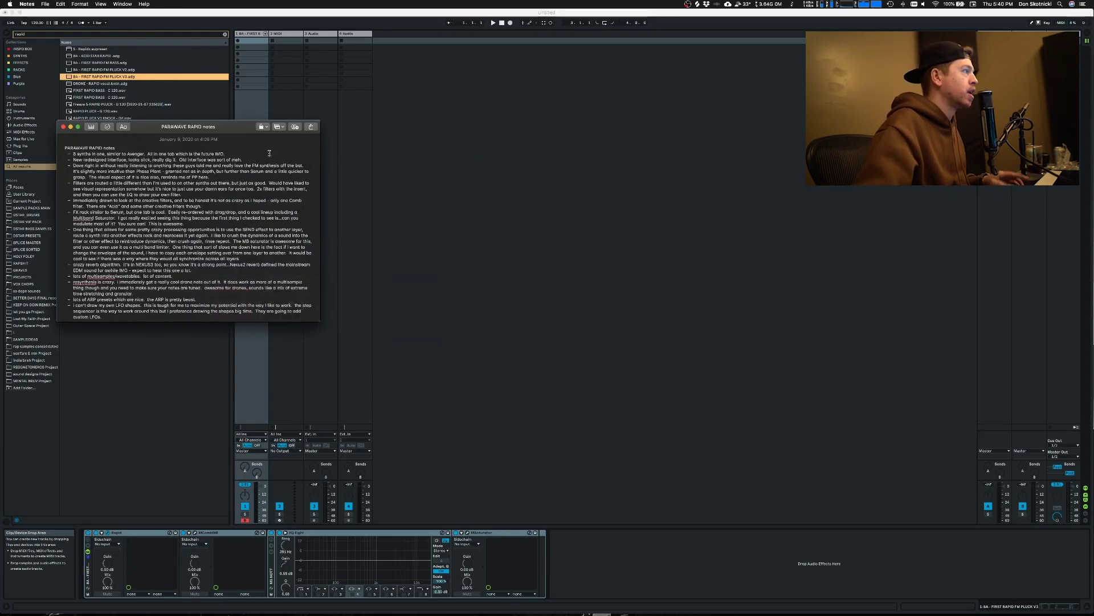
pyautogui.press('super+Tab')
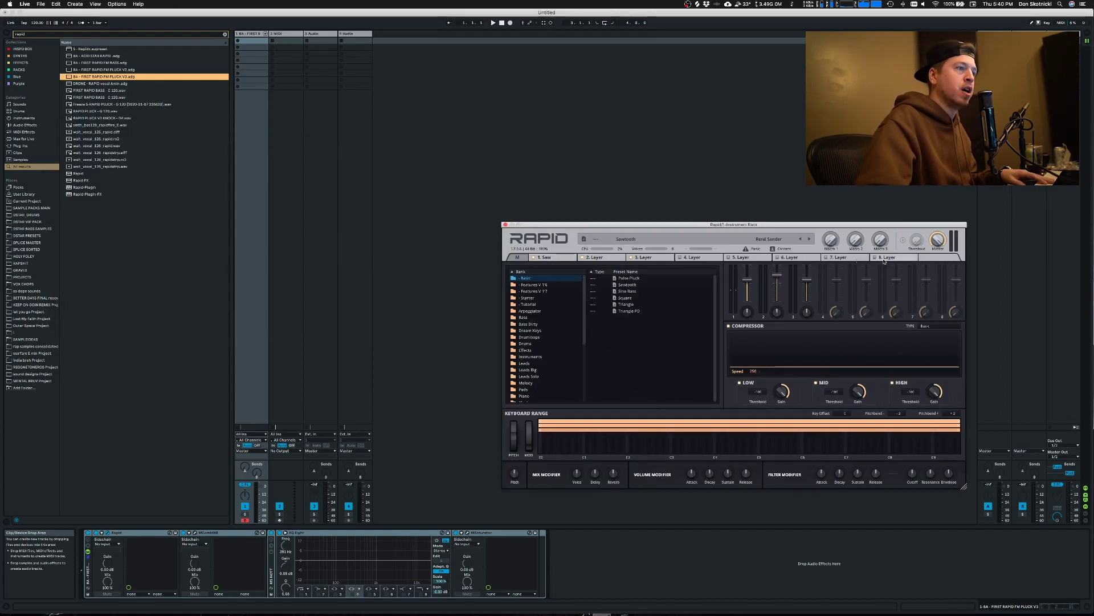
# Step: View Rapid's eight synth layers one after another and return to the first layer
pyautogui.click(565, 259)
pyautogui.click(598, 257)
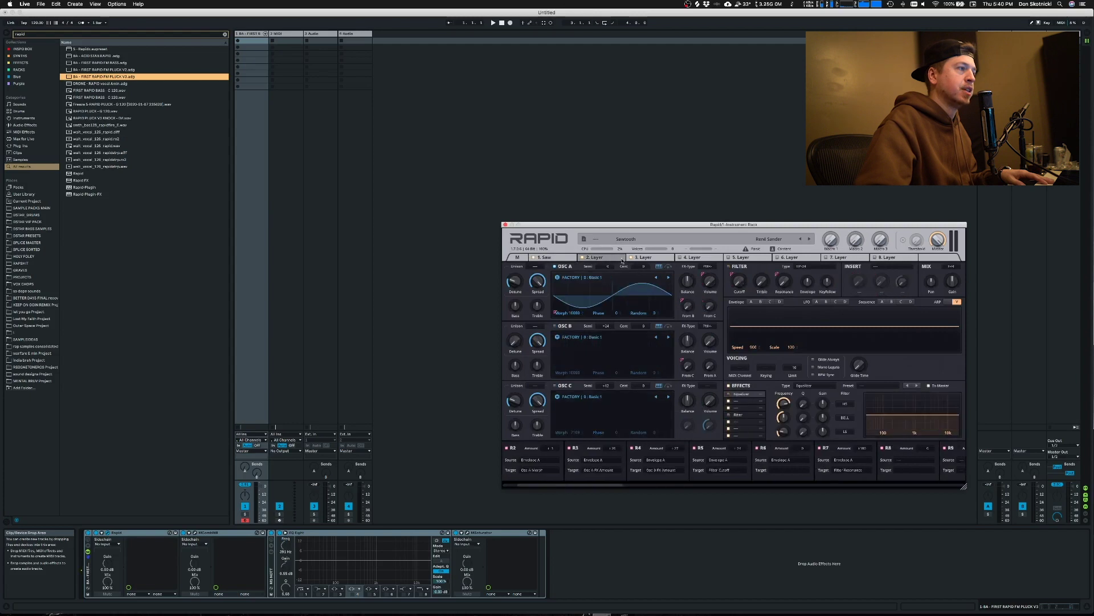
pyautogui.click(650, 257)
pyautogui.click(705, 257)
pyautogui.click(743, 258)
pyautogui.click(792, 257)
pyautogui.click(841, 257)
pyautogui.click(889, 257)
pyautogui.click(571, 256)
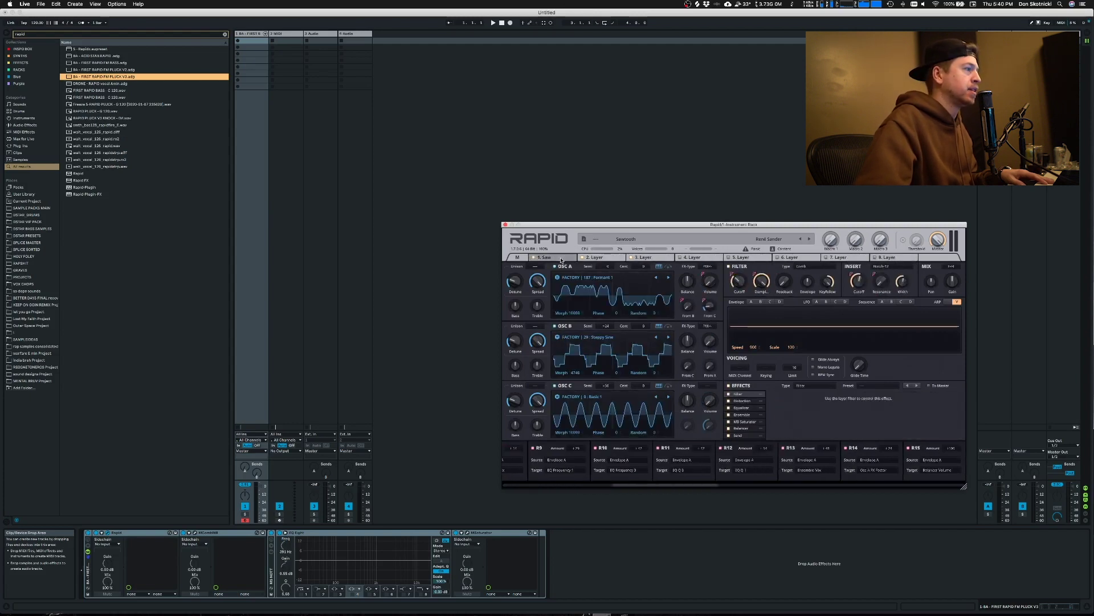
# Step: Audition the rapid samples in the browser results, finishing on the RAPID PLUCK V2 KNOCK sample
pyautogui.click(99, 76)
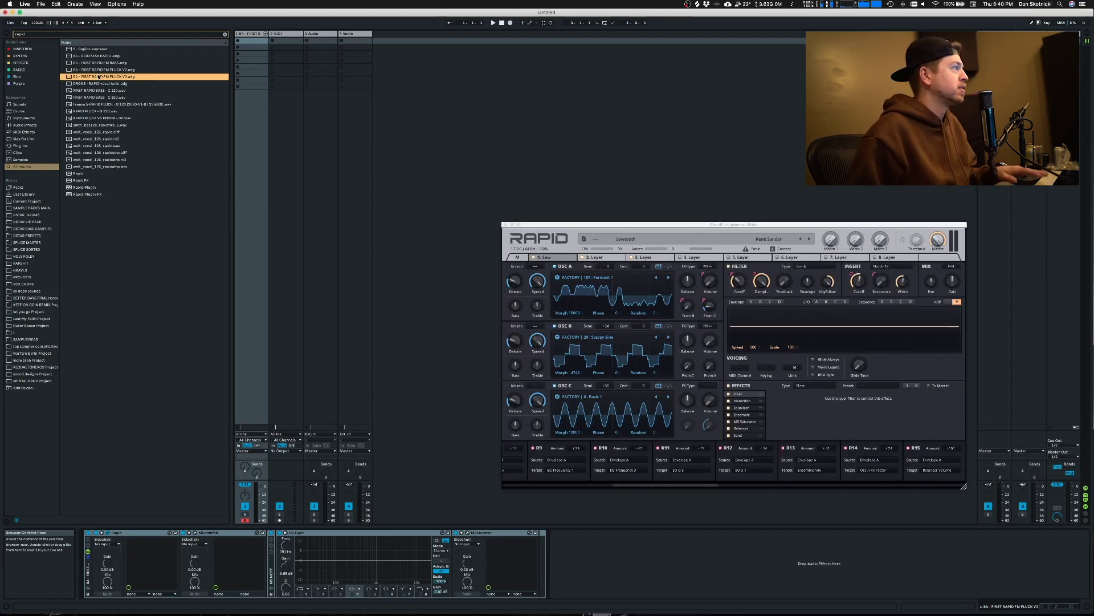
pyautogui.press('Down')
pyautogui.press('Down')
pyautogui.press('Down')
pyautogui.press('Down')
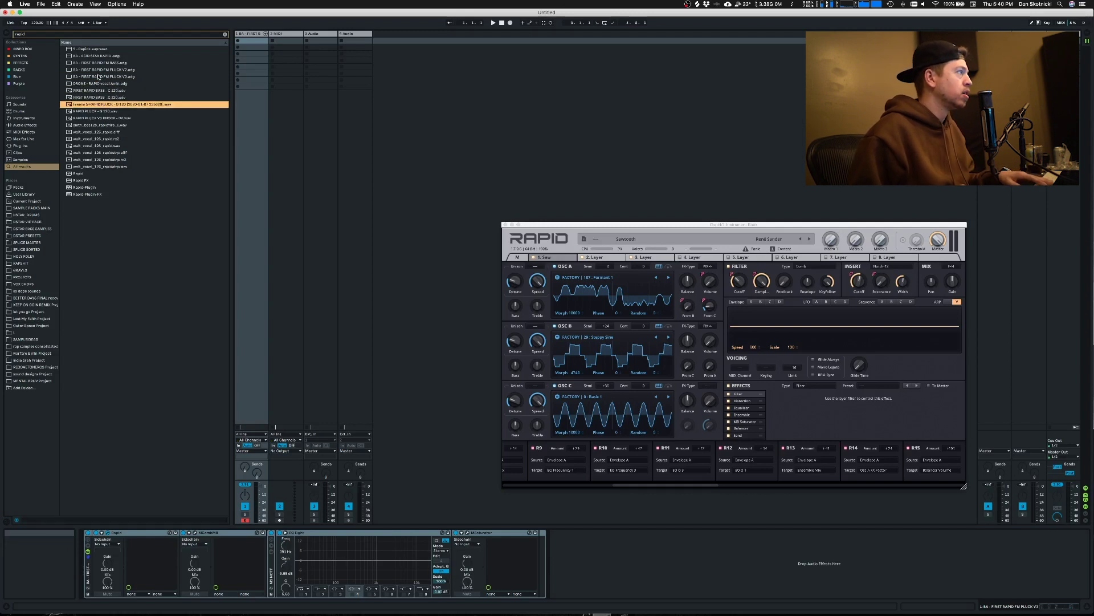
pyautogui.press('Down')
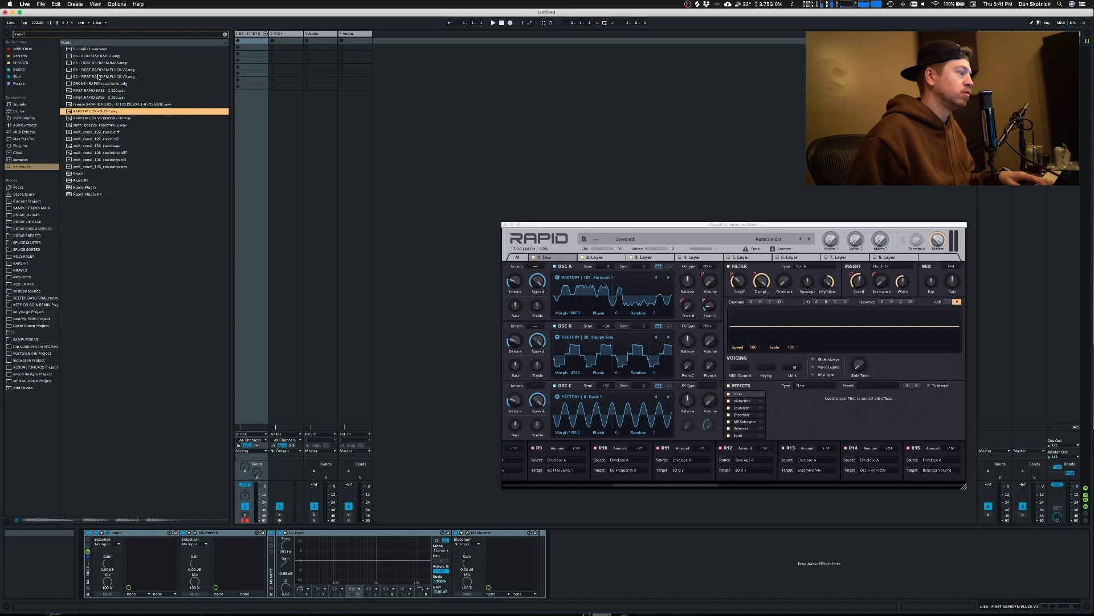
pyautogui.press('Down')
pyautogui.press('Down')
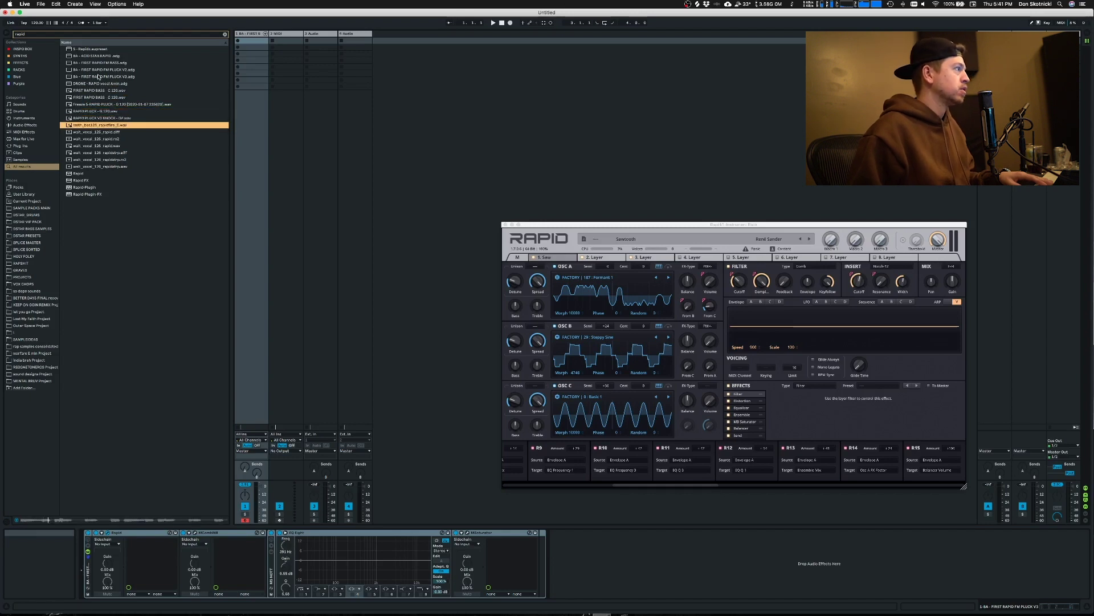
pyautogui.press('Up')
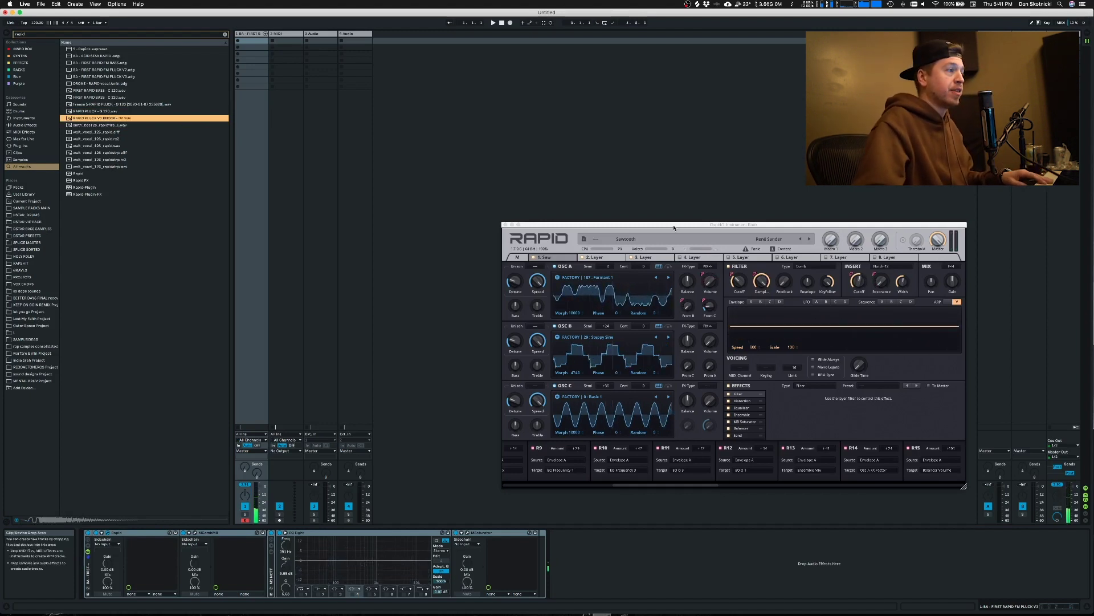
# Step: Look through the factory wavetable list for OSC A on layer 1 and close it without choosing another wavetable
pyautogui.click(608, 278)
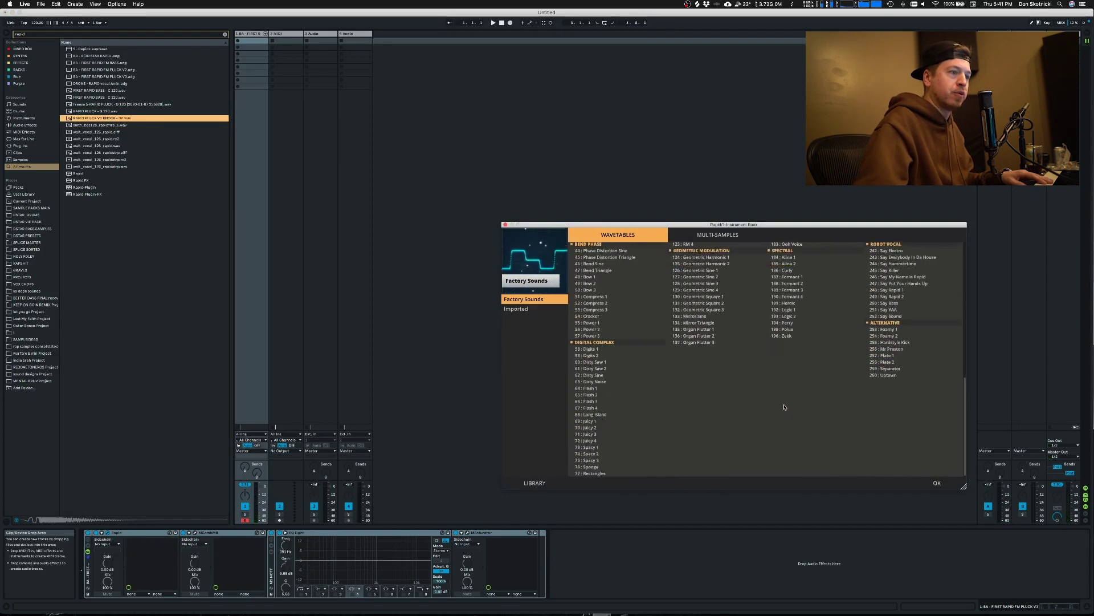
pyautogui.scroll(10, 784, 407)
pyautogui.click(937, 482)
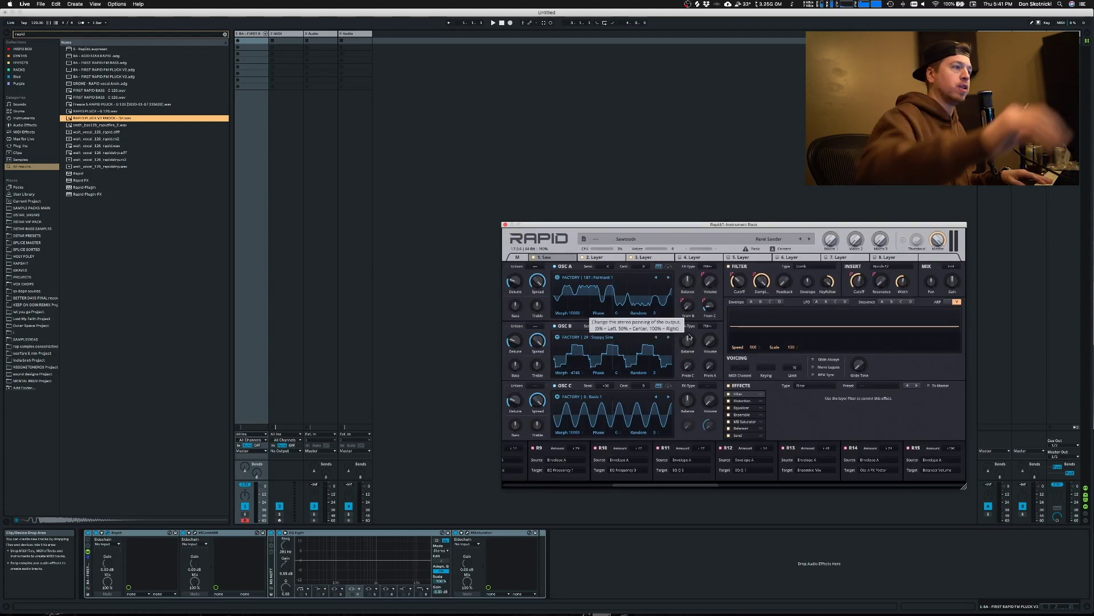
# Step: Compare the oscillator setups of layers 1 and 2, ending on layer 1
pyautogui.click(599, 261)
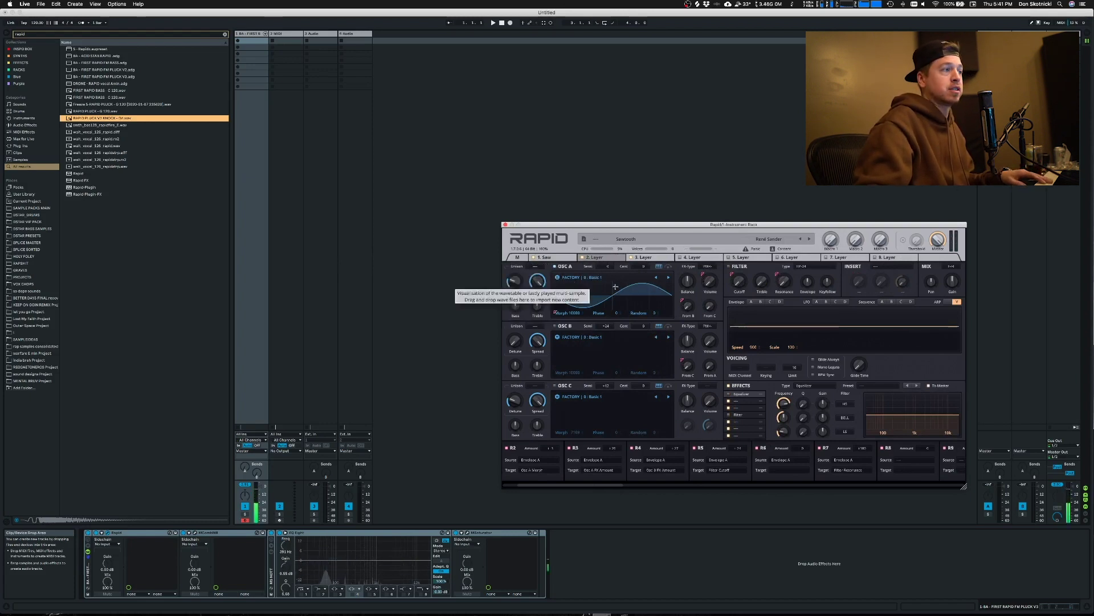
pyautogui.click(544, 258)
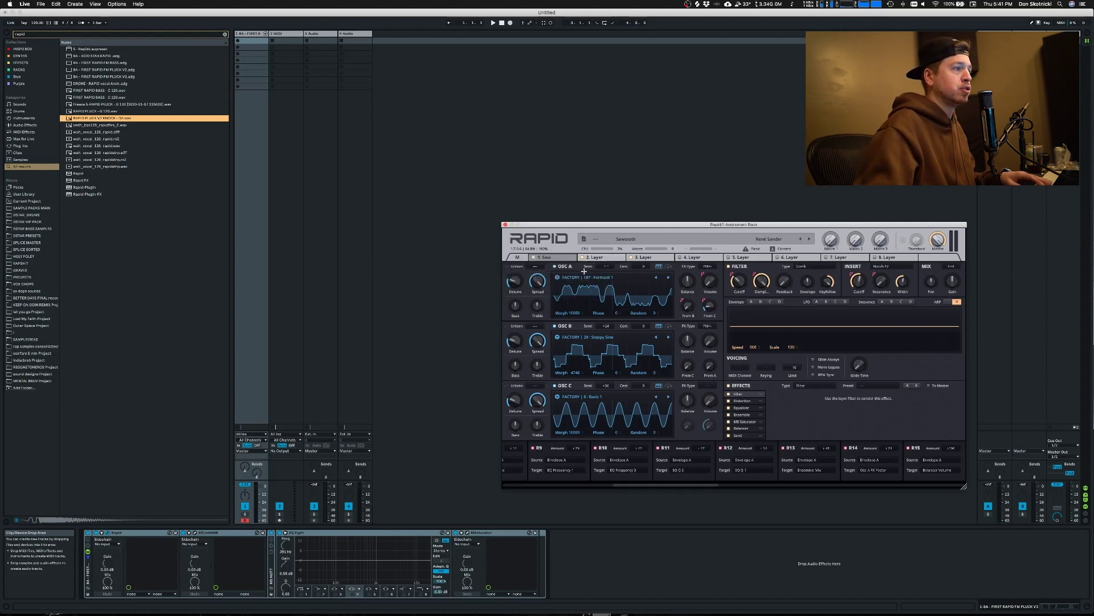
pyautogui.click(606, 259)
pyautogui.click(552, 259)
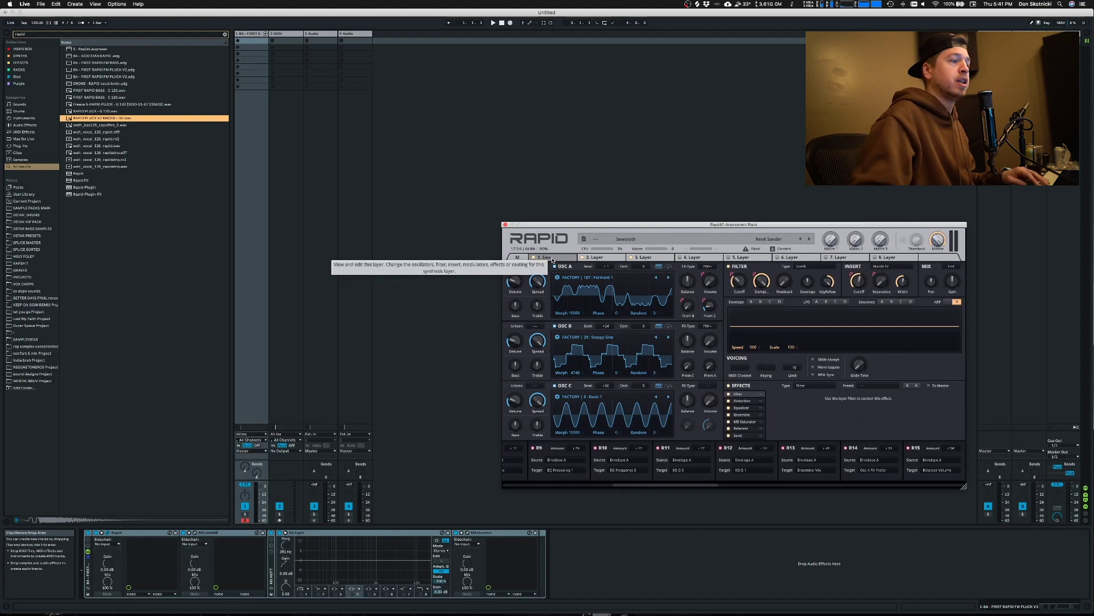
pyautogui.click(597, 259)
pyautogui.click(540, 259)
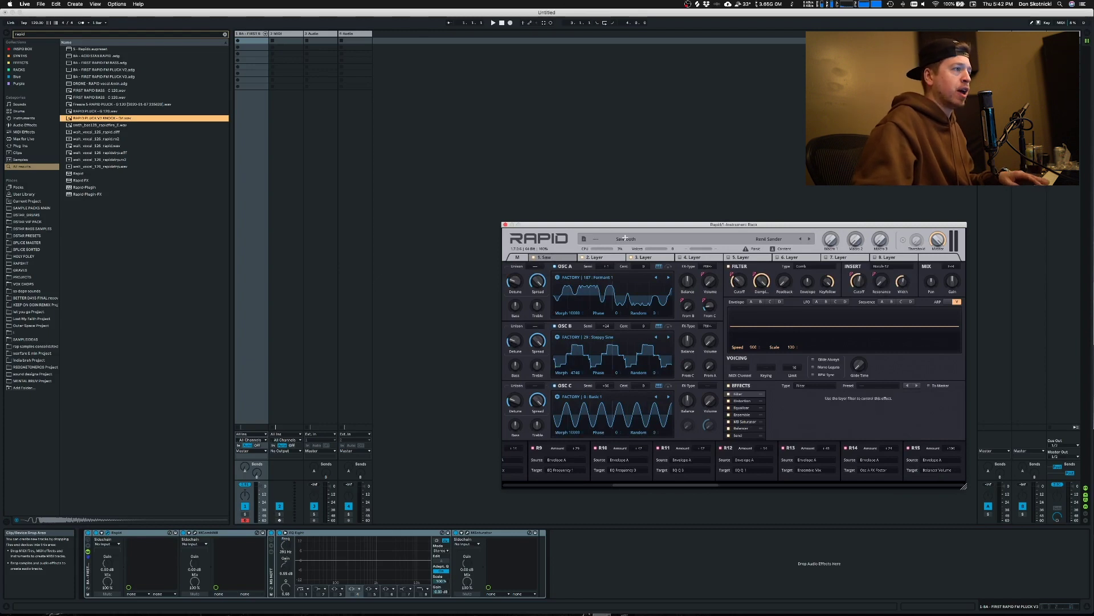
# Step: Look at Rapid's preset file options and dismiss them
pyautogui.click(584, 240)
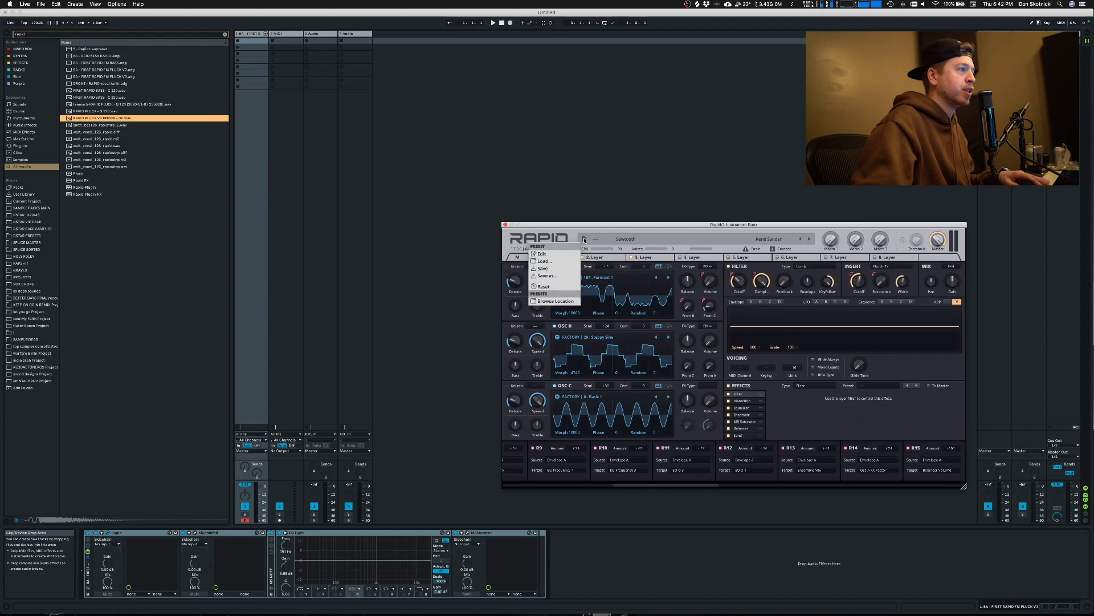
pyautogui.click(559, 238)
pyautogui.click(604, 234)
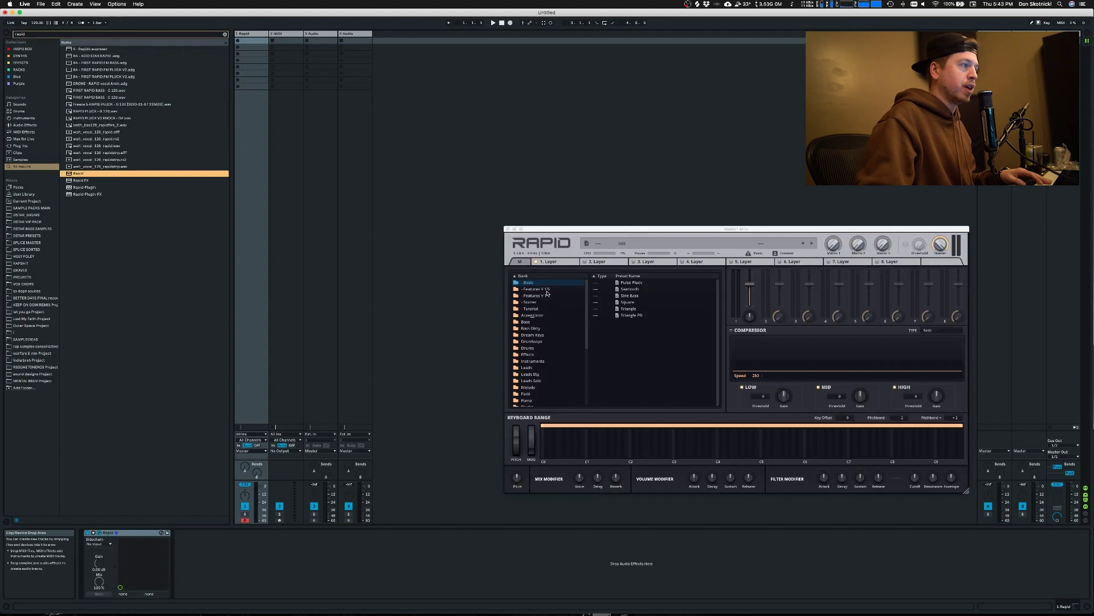
# Step: Browse Rapid's preset banks, examining the presets in the Starter and Features banks
pyautogui.scroll(-5, 531, 341)
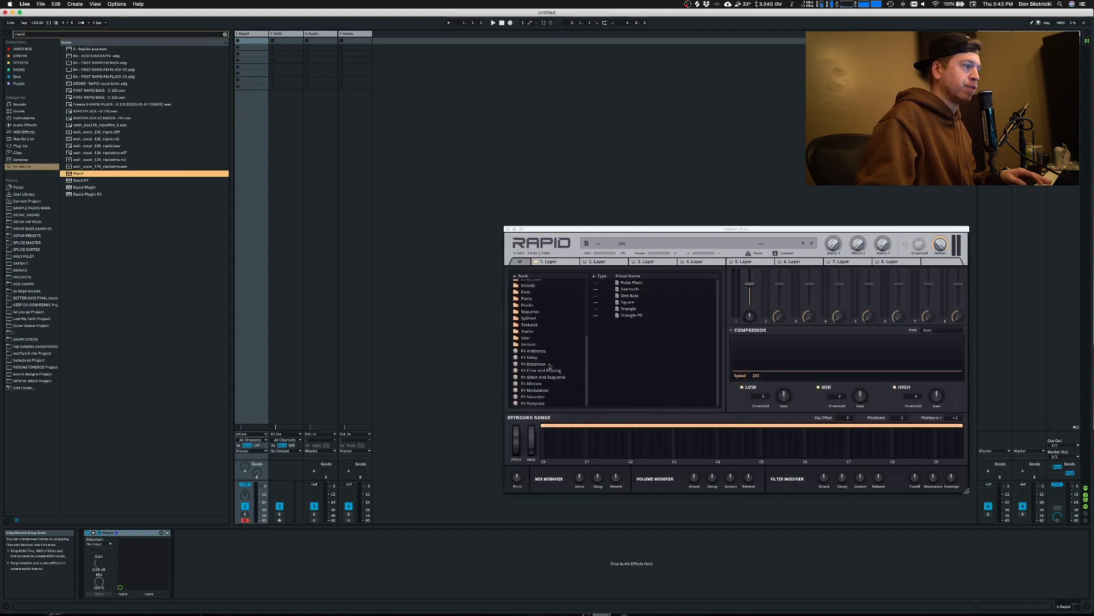
pyautogui.scroll(5, 541, 376)
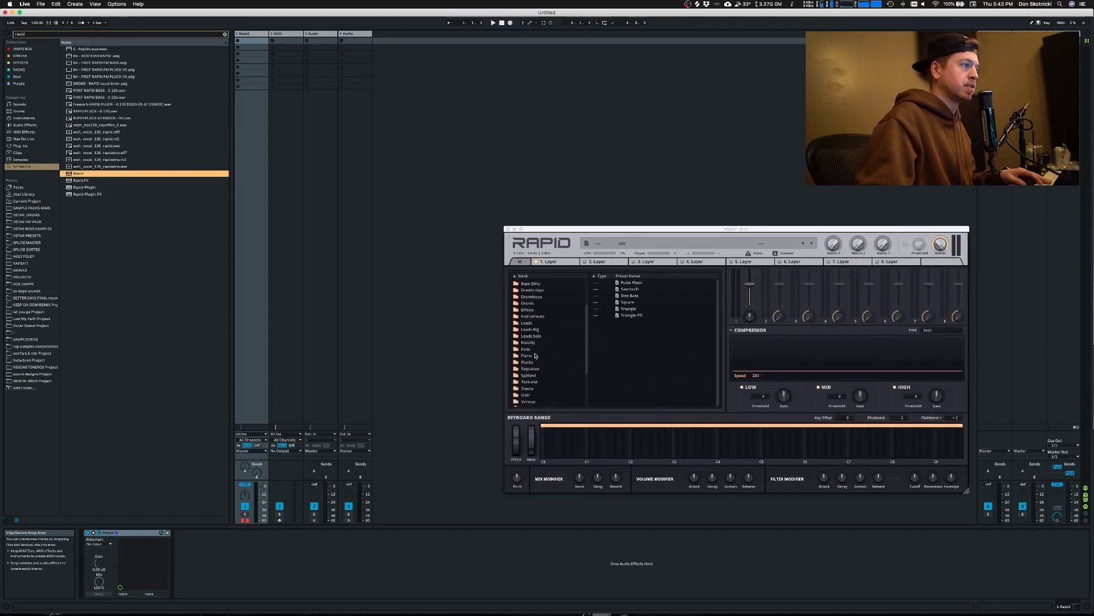
pyautogui.click(536, 295)
pyautogui.click(560, 302)
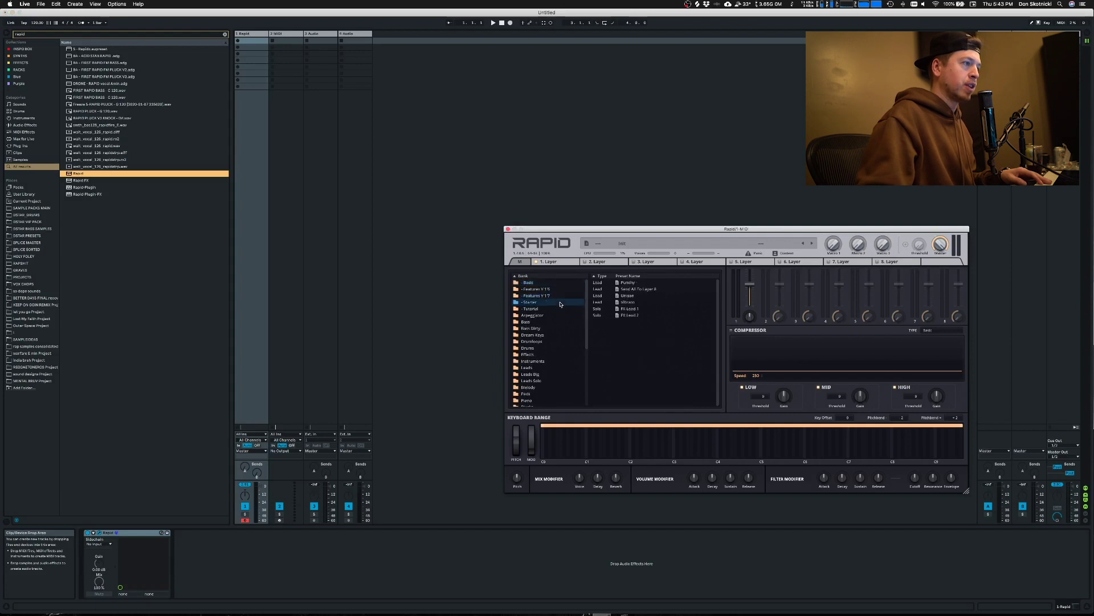
pyautogui.click(544, 289)
pyautogui.scroll(-5, 664, 314)
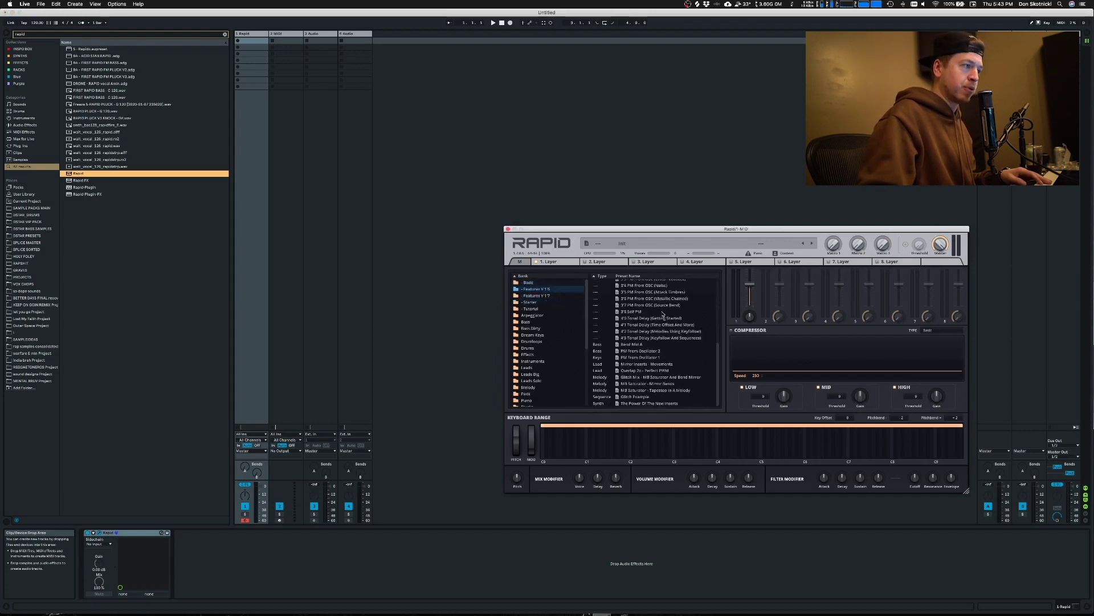
pyautogui.scroll(5, 664, 314)
# Step: Load the preset "# I Want This As First Preset" from the Arpeggiator bank
pyautogui.click(556, 315)
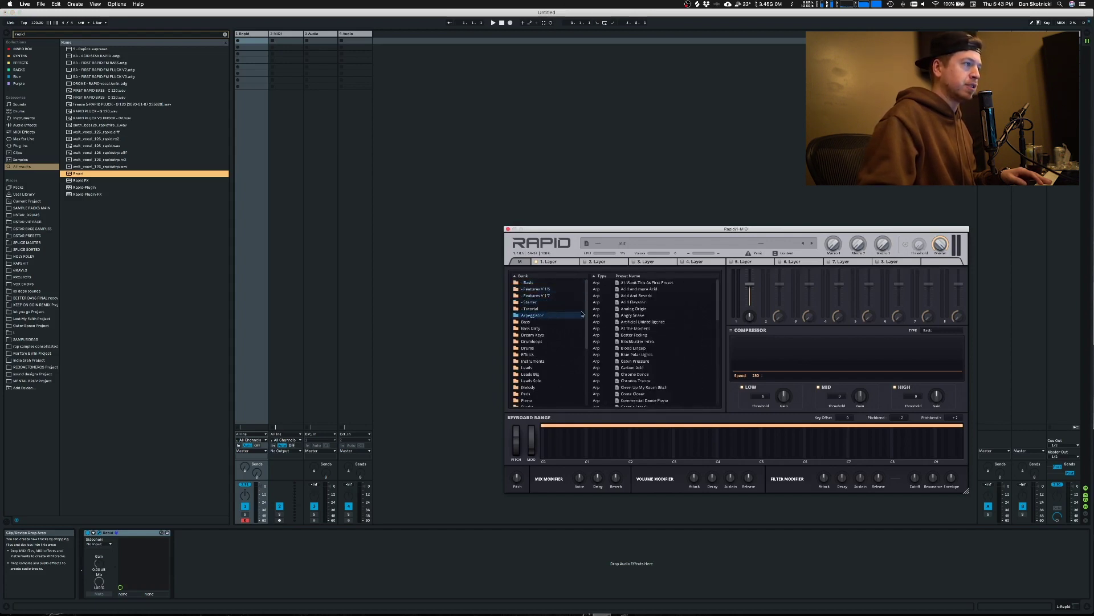
pyautogui.click(643, 284)
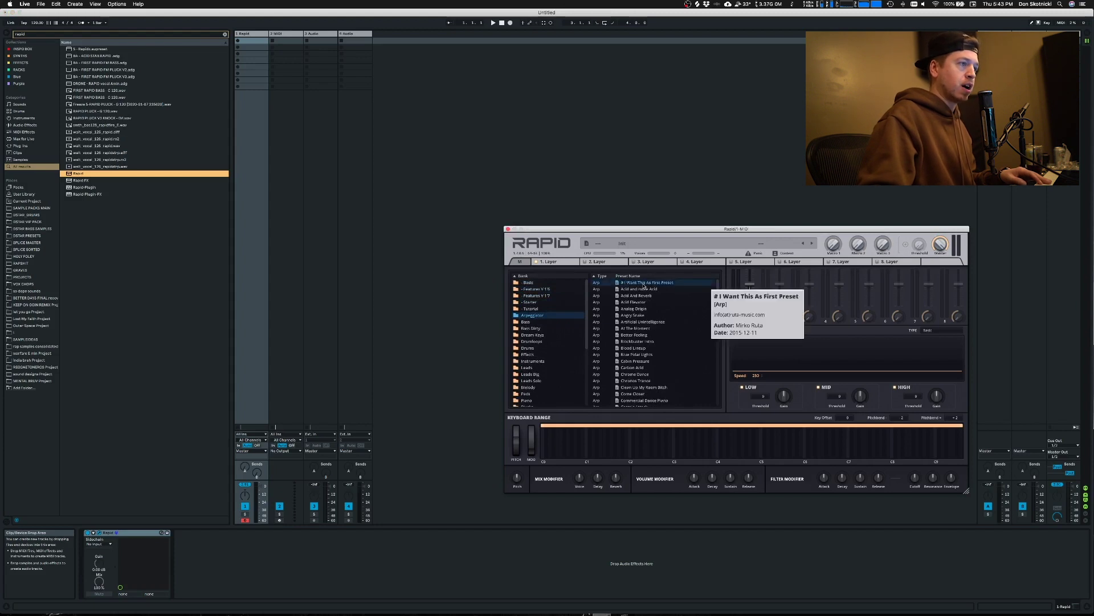
pyautogui.doubleClick(637, 284)
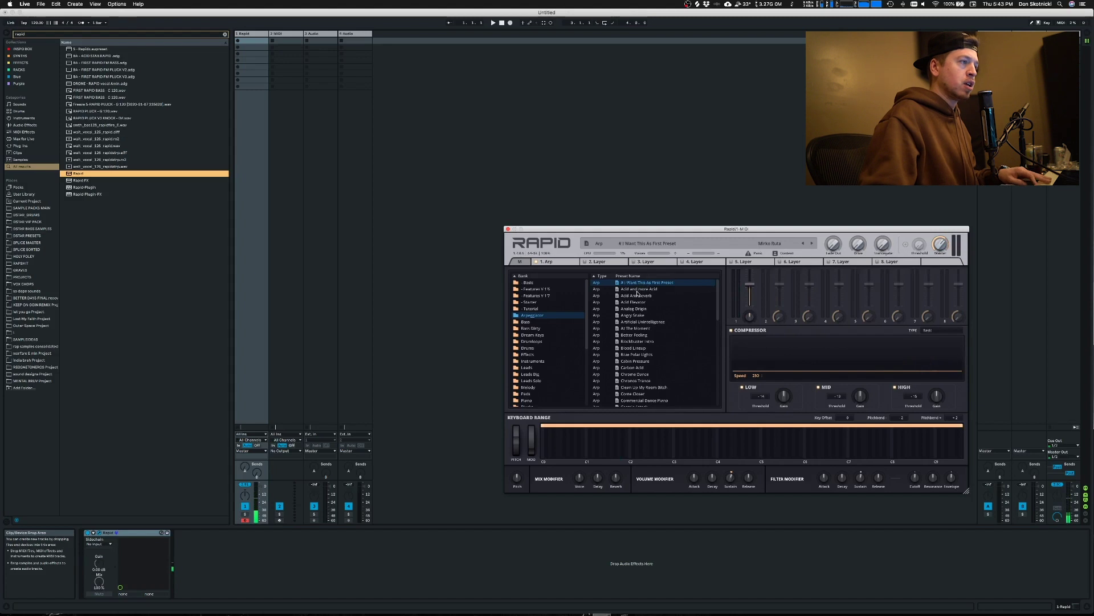
# Step: Examine layer 1 of the loaded preset, including its sequence A and arpeggiator pattern
pyautogui.click(558, 262)
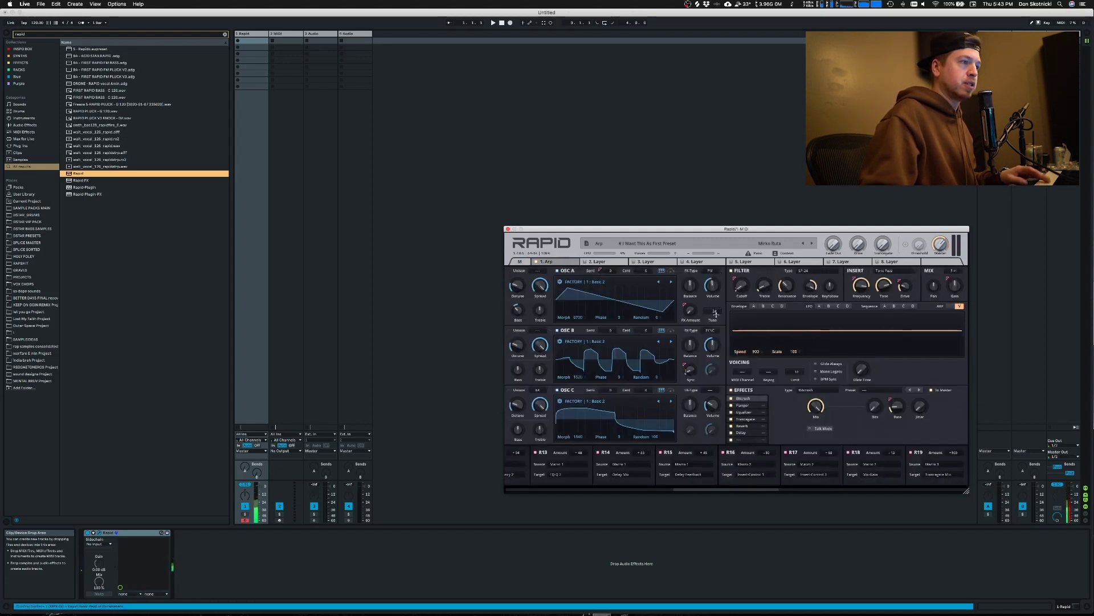
pyautogui.click(884, 306)
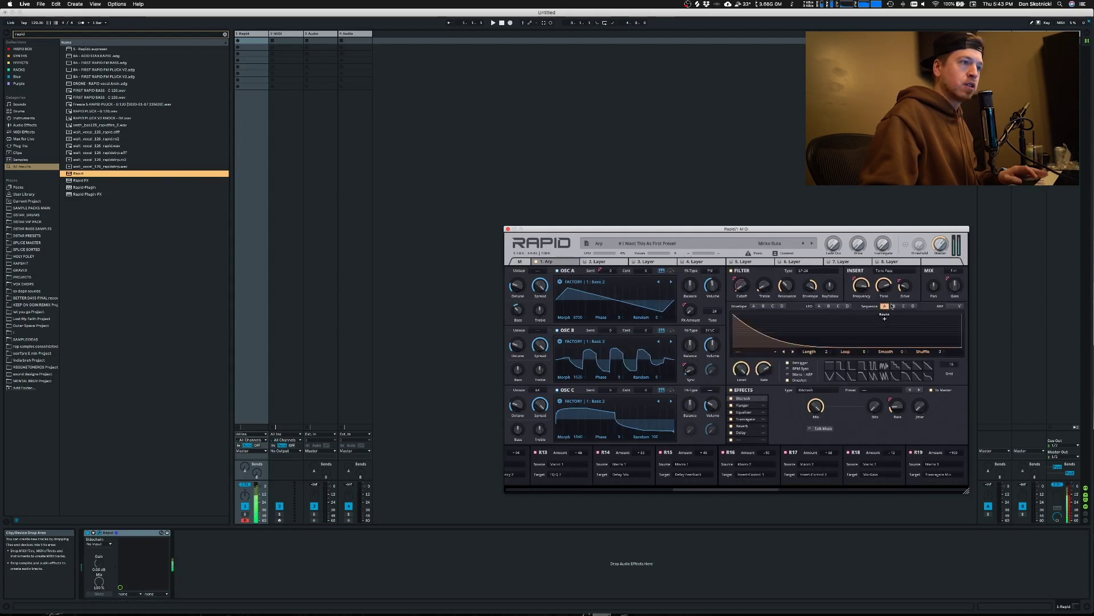
pyautogui.click(950, 306)
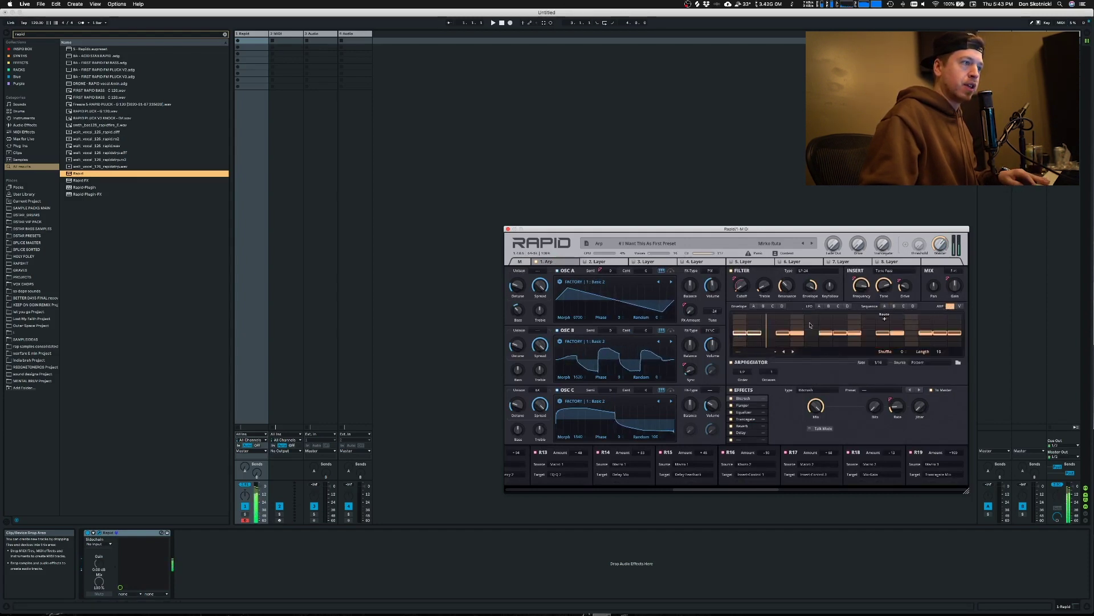
# Step: Add a note to the empty tenth step of layer 1's arpeggiator pattern with its tune at 0
pyautogui.click(741, 334)
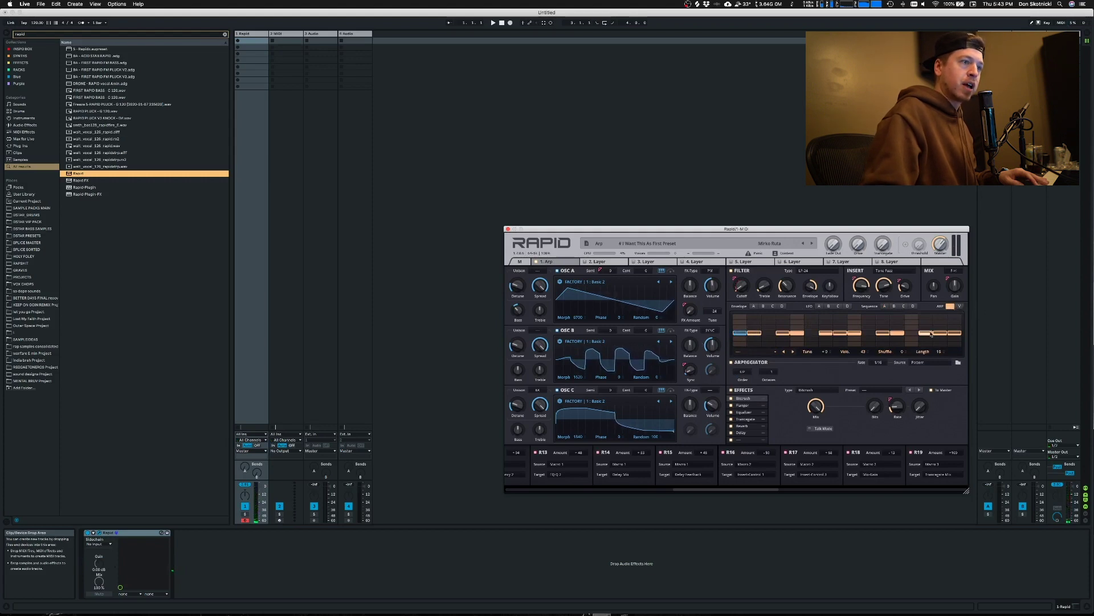
pyautogui.click(865, 343)
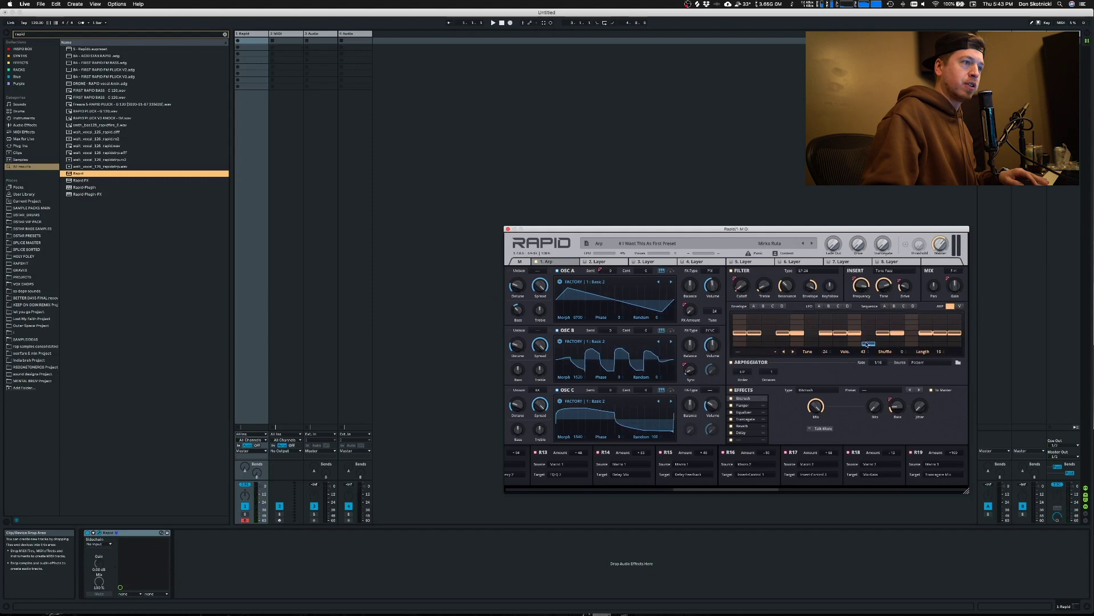
pyautogui.click(869, 333)
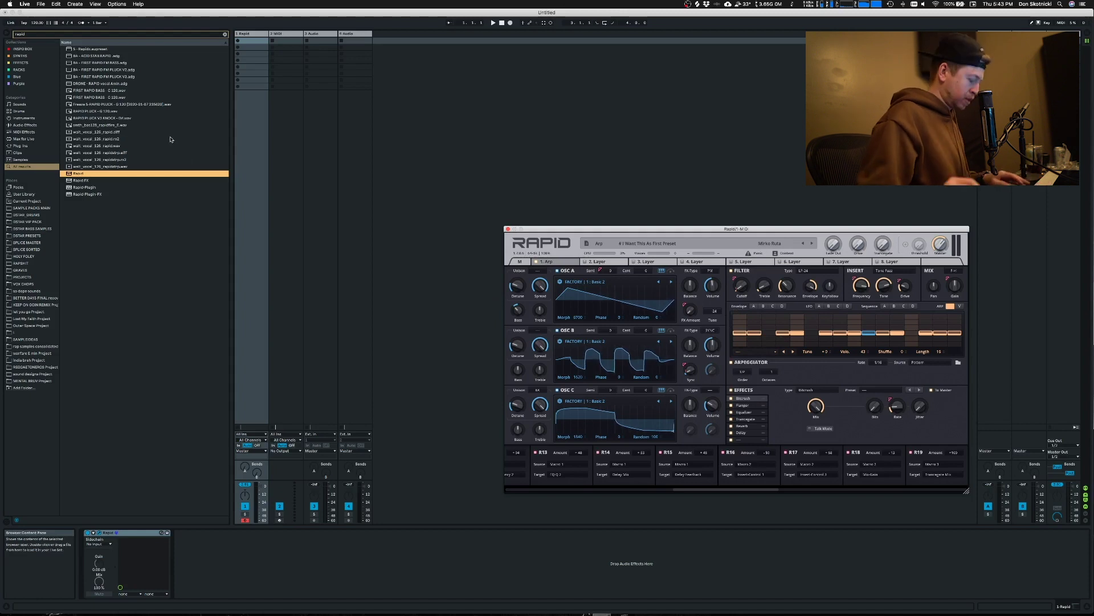
# Step: Search the browser for "mid" and import channel 1 of the OVO A Minor MIDI file into Rapid's arpeggiator
pyautogui.press('super+f')
pyautogui.write('midi')
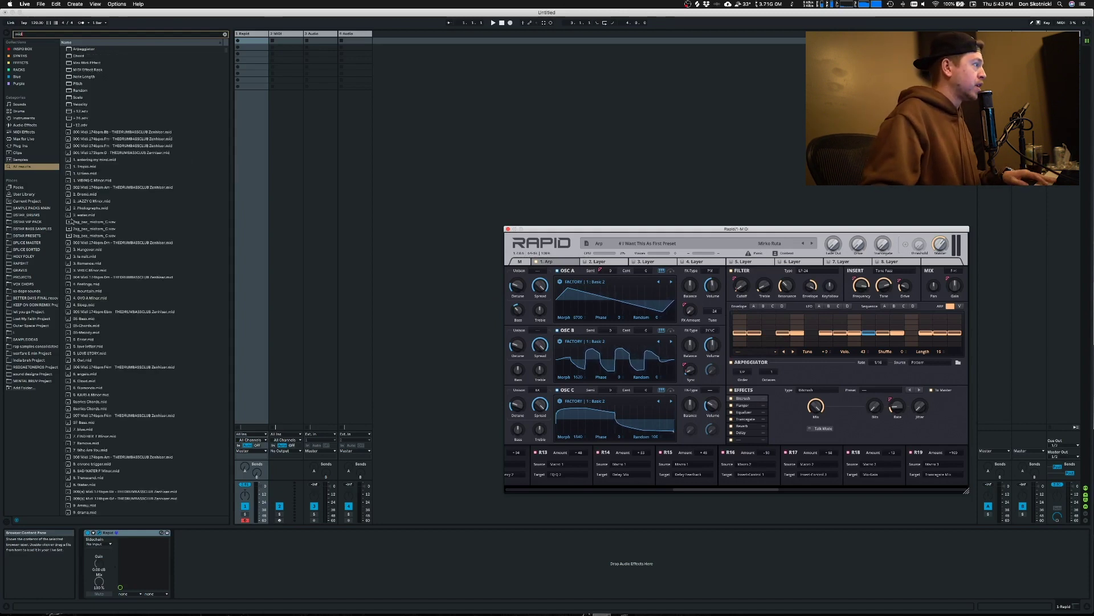
pyautogui.click(74, 300)
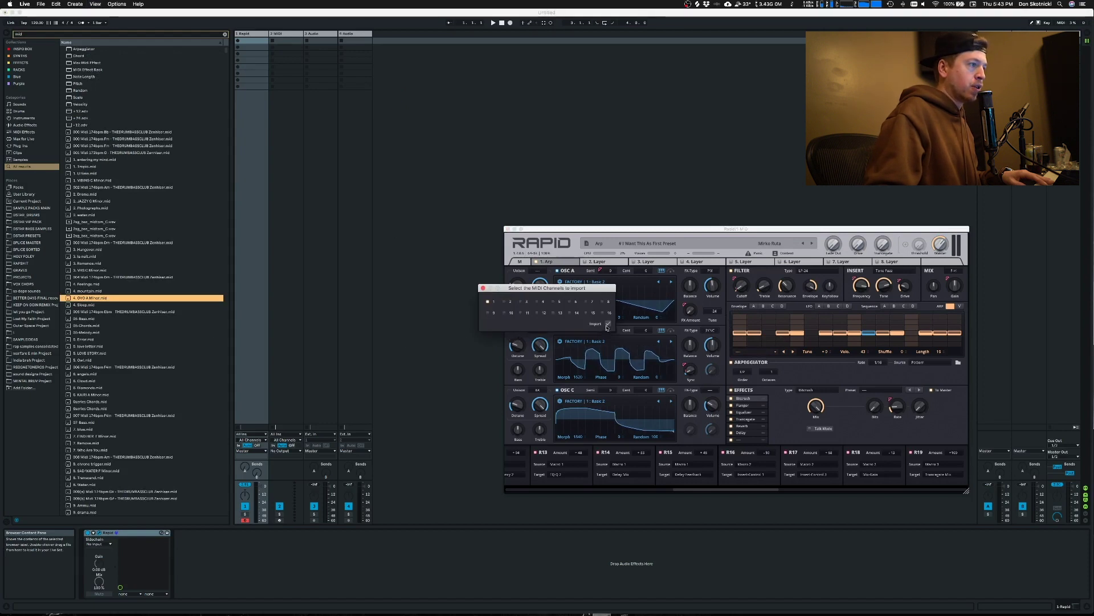
pyautogui.click(607, 324)
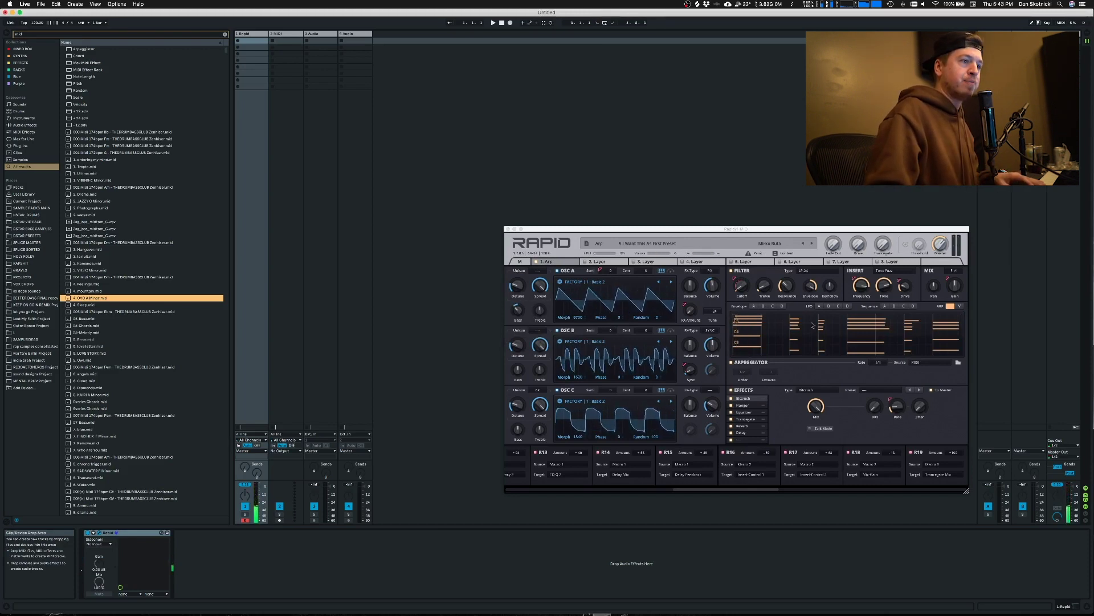
# Step: Load the preset "Boston Winter 1" from Rapid's Melody bank
pyautogui.click(936, 355)
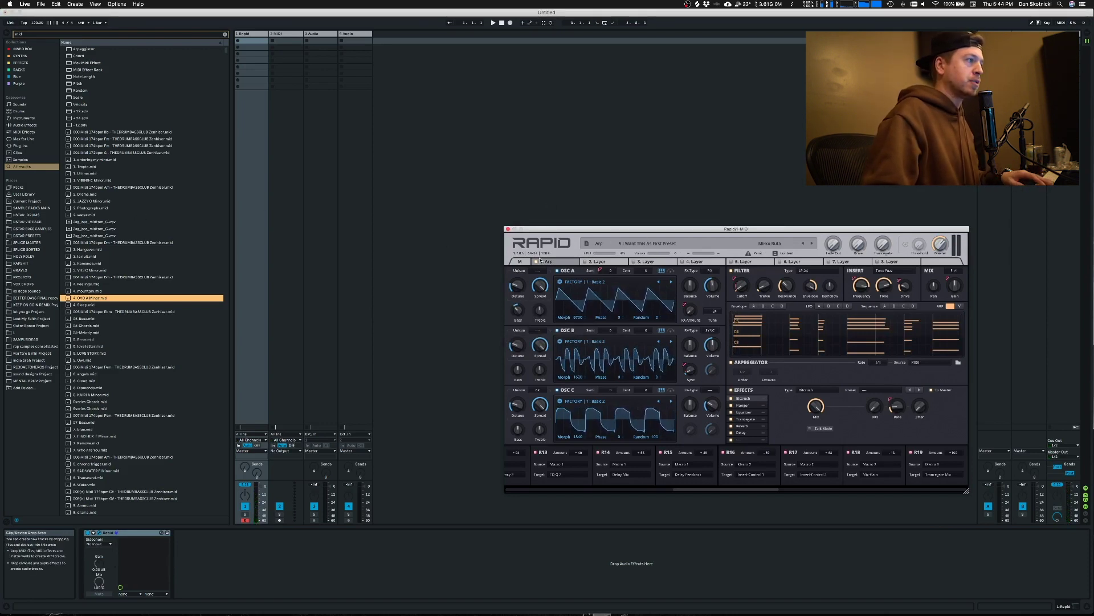
pyautogui.click(597, 243)
pyautogui.scroll(-2, 545, 337)
pyautogui.scroll(-3, 544, 337)
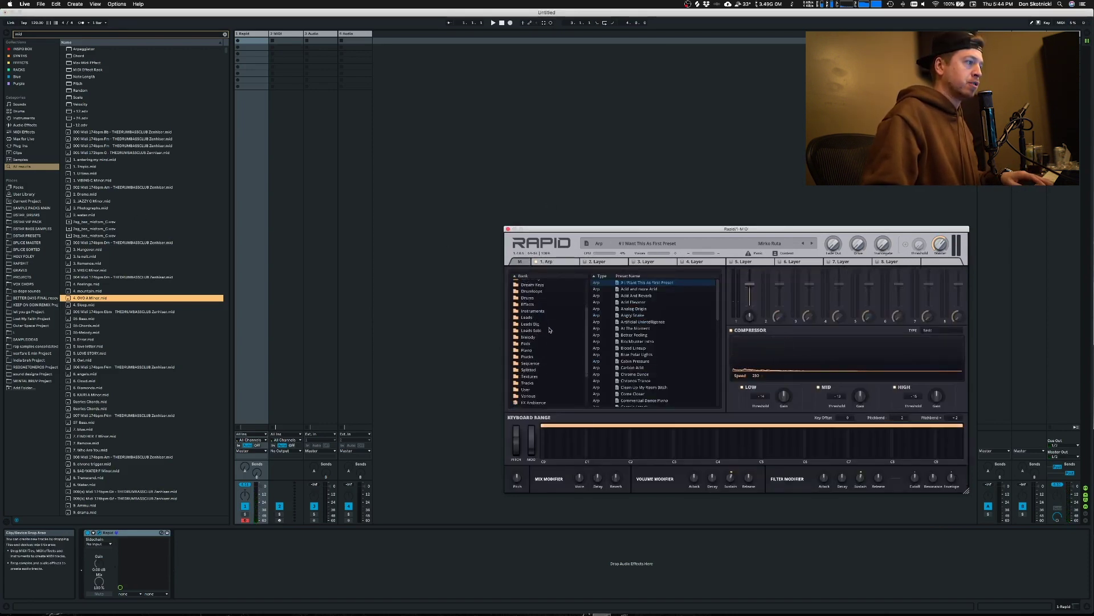
pyautogui.click(554, 329)
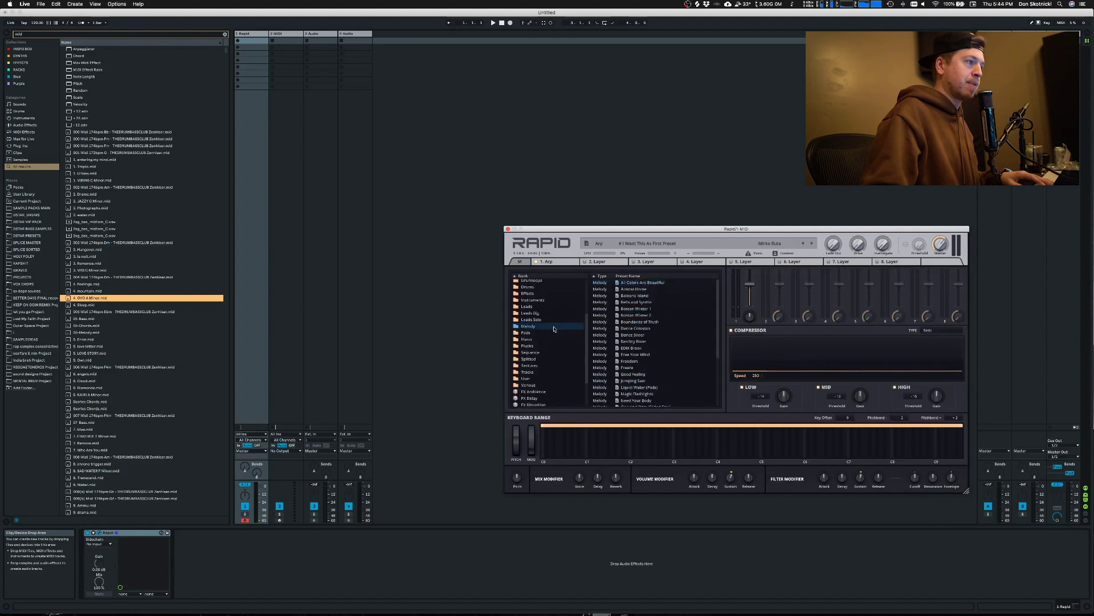
pyautogui.click(642, 311)
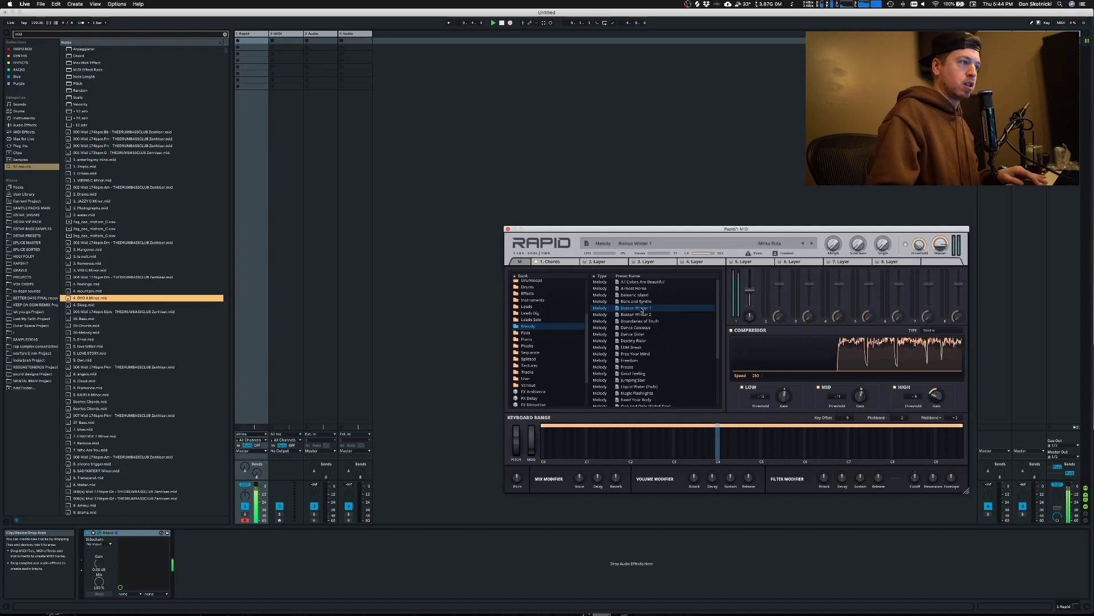
pyautogui.scroll(3, 543, 304)
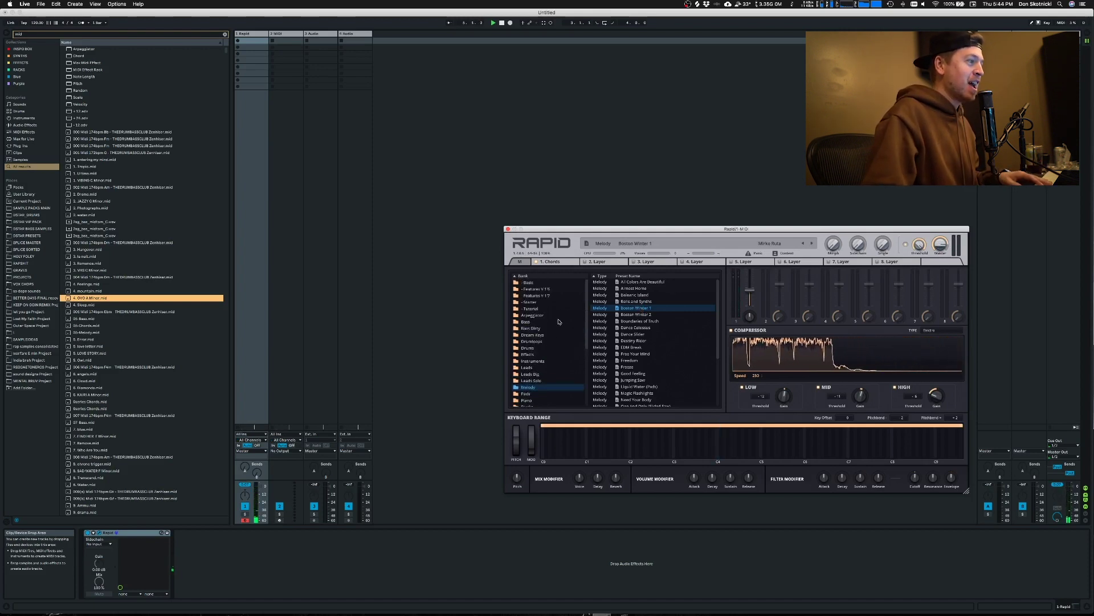
# Step: Show layer 1 of the preset and consult the redesigned-interface entry in the PARAWAVE RAPID notes in the Notes app
pyautogui.click(550, 261)
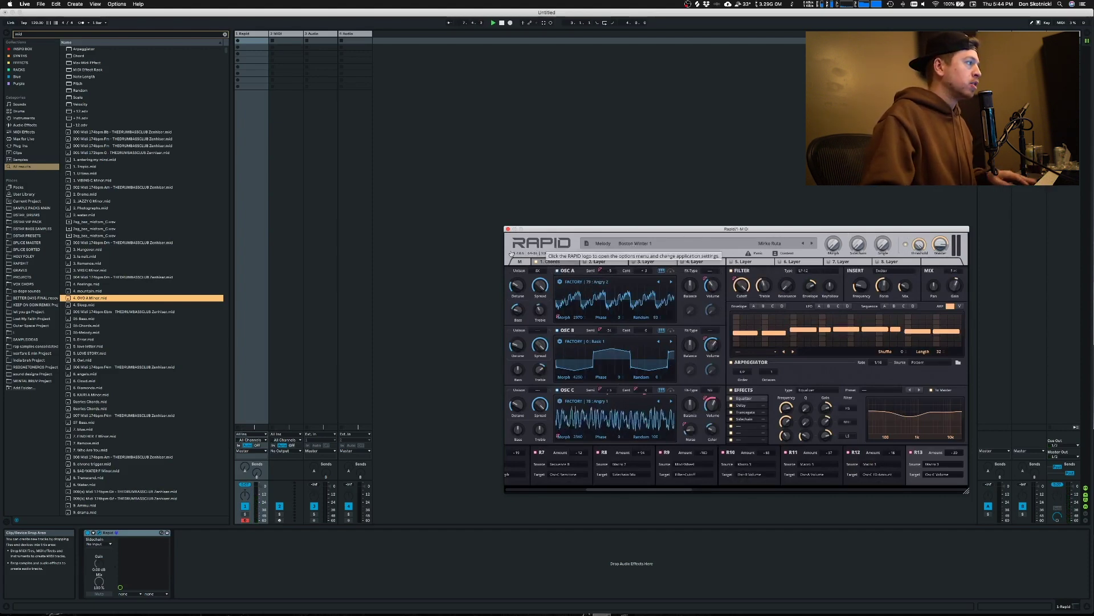
pyautogui.press('super+Tab')
pyautogui.press('super+Tab')
pyautogui.tripleClick(116, 161)
pyautogui.tripleClick(116, 168)
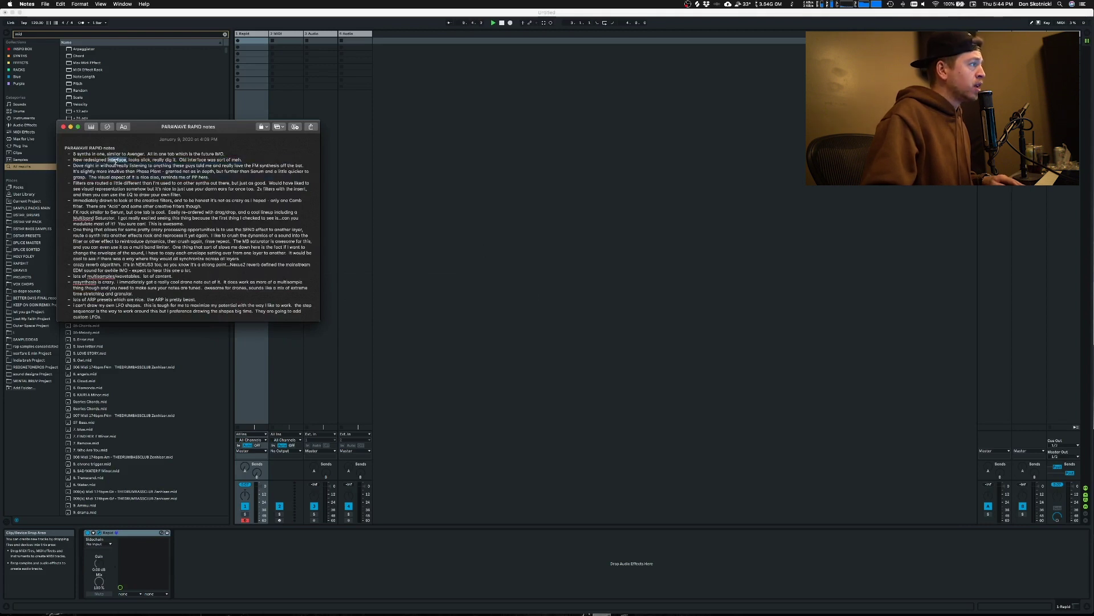
pyautogui.click(367, 212)
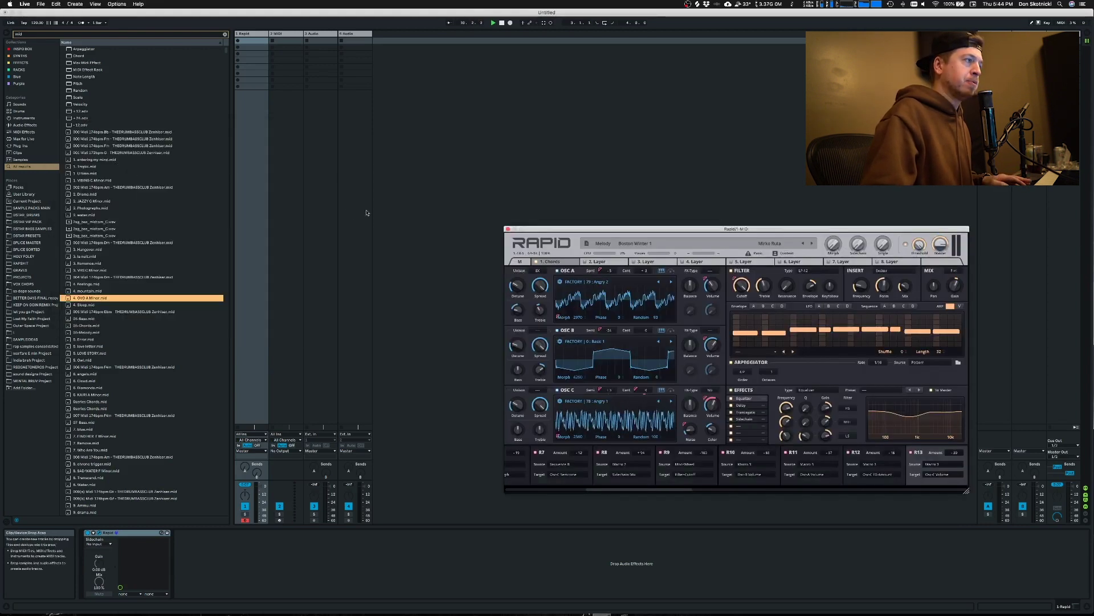
# Step: Look through Rapid's general options and reset the current preset to an empty patch
pyautogui.click(532, 247)
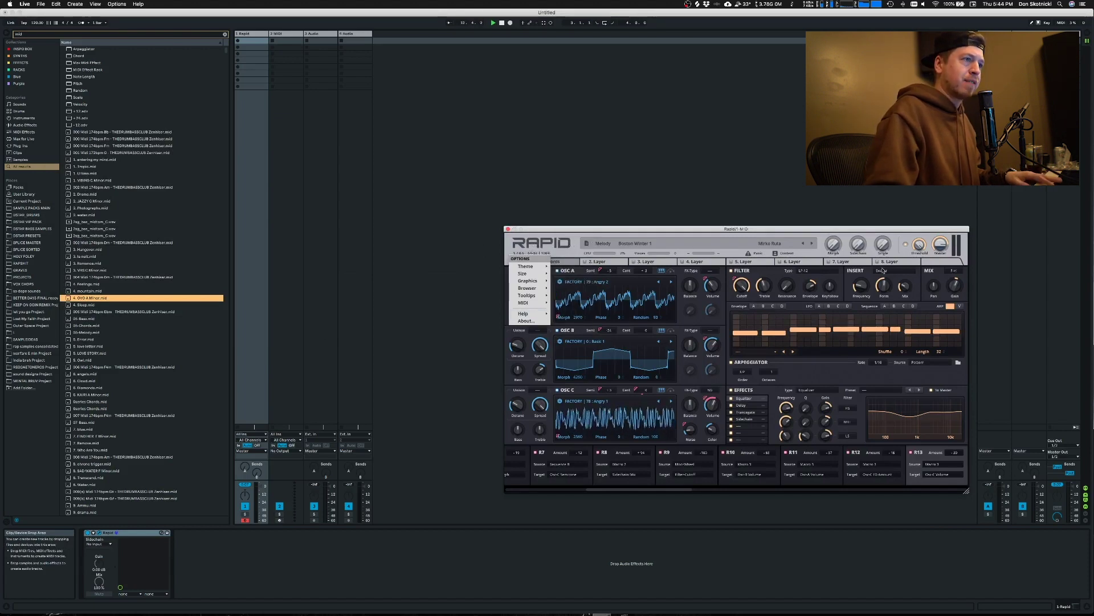
pyautogui.click(588, 243)
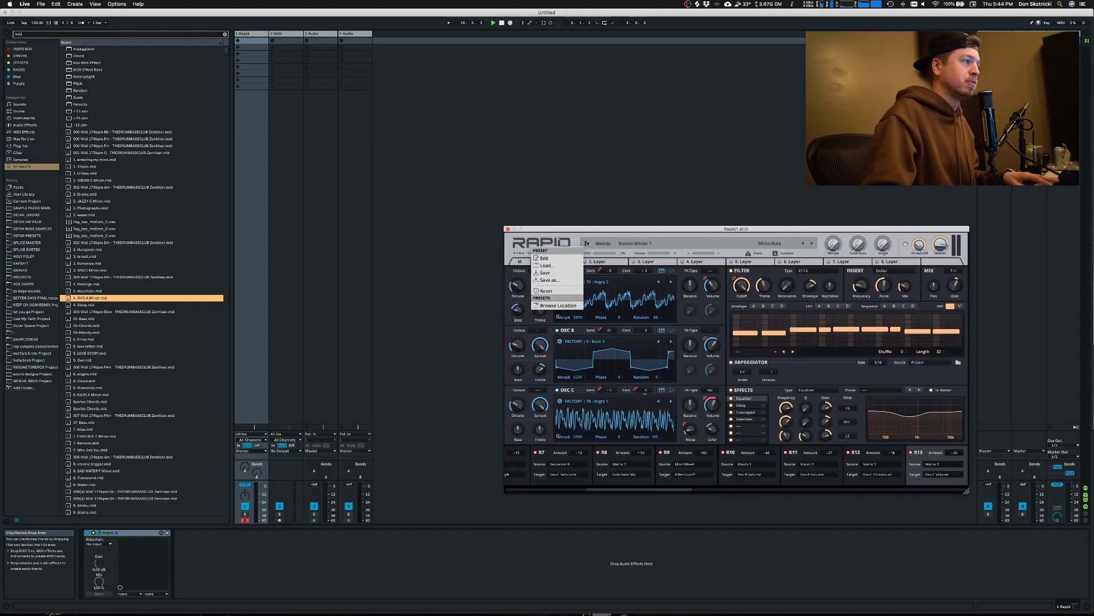
pyautogui.click(565, 292)
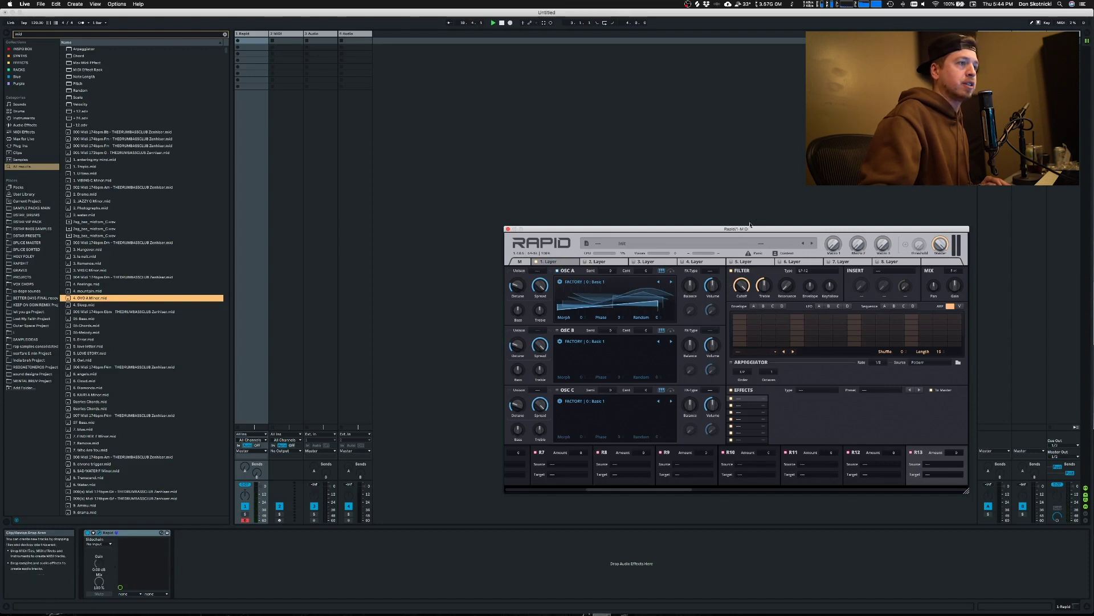
# Step: Switch to the Notes app, highlight the FM synthesis entry and return to Live
pyautogui.press('super+Tab')
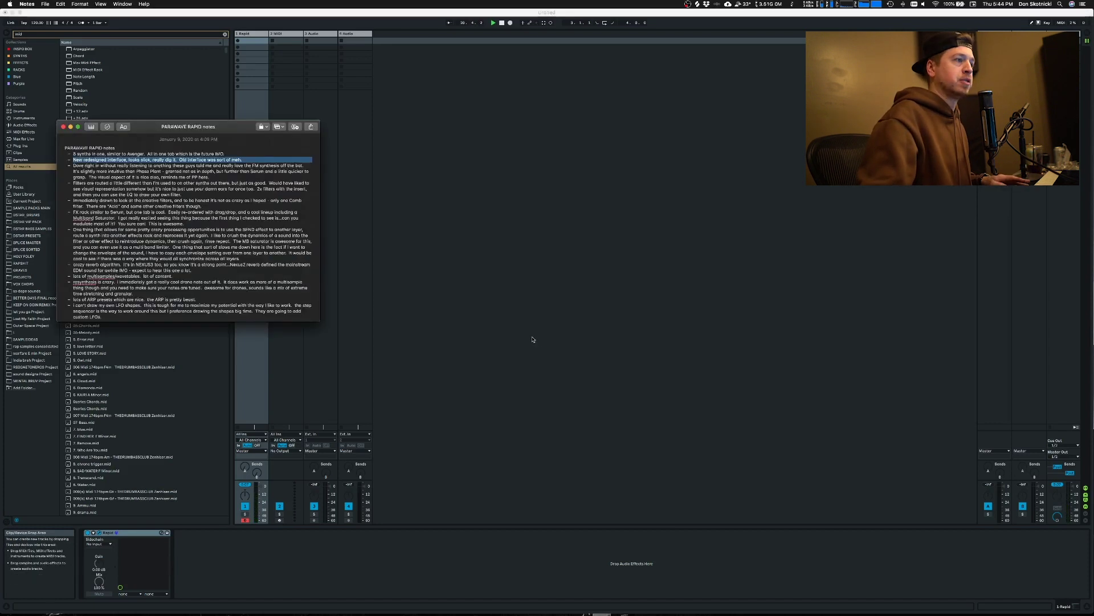
pyautogui.click(175, 161)
pyautogui.tripleClick(174, 168)
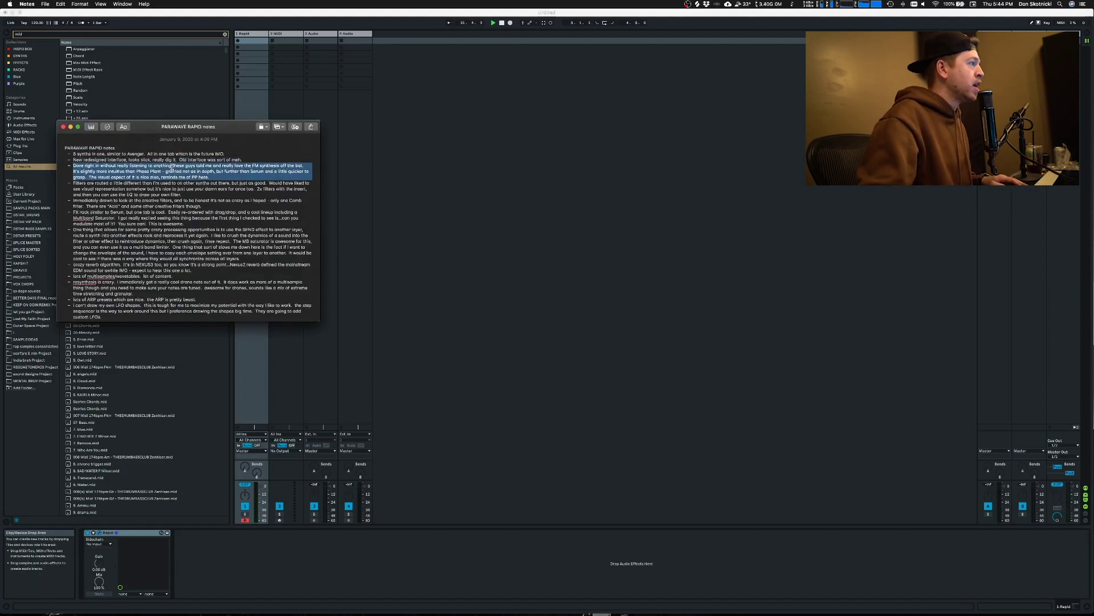
pyautogui.press('super+Tab')
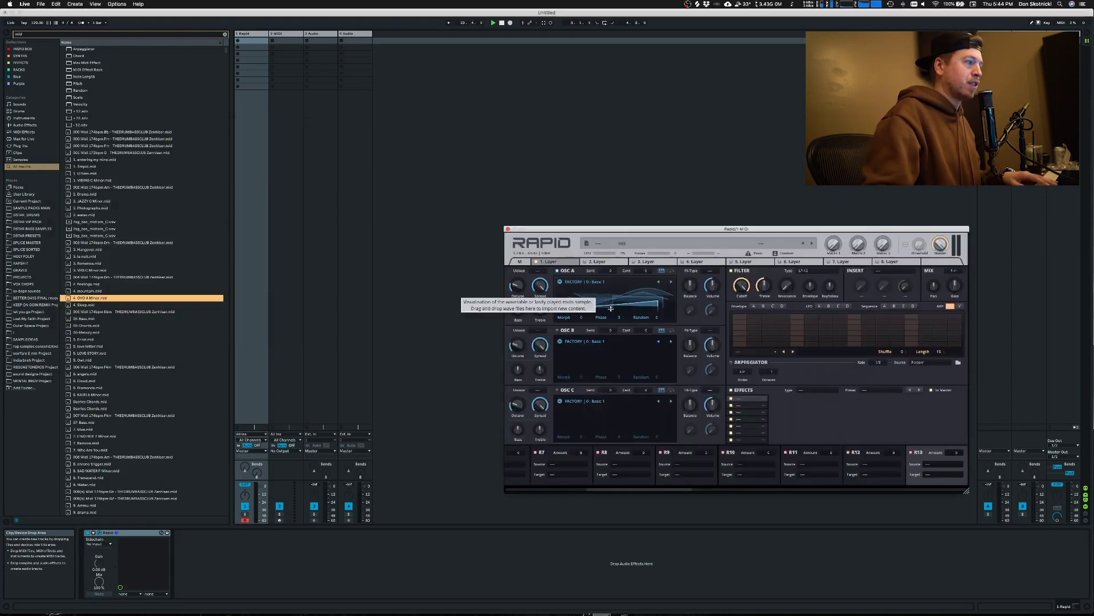
# Step: Set the FX type of OSC A and OSC B to Phase Modulation | From Oscillator
pyautogui.click(709, 331)
pyautogui.click(710, 331)
pyautogui.click(710, 271)
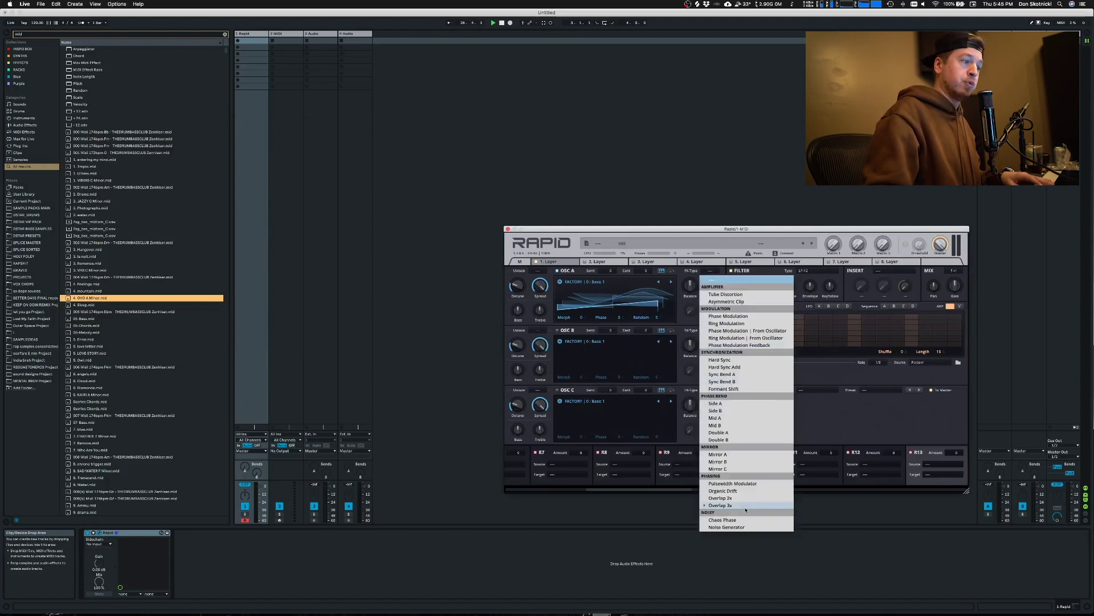
pyautogui.click(736, 330)
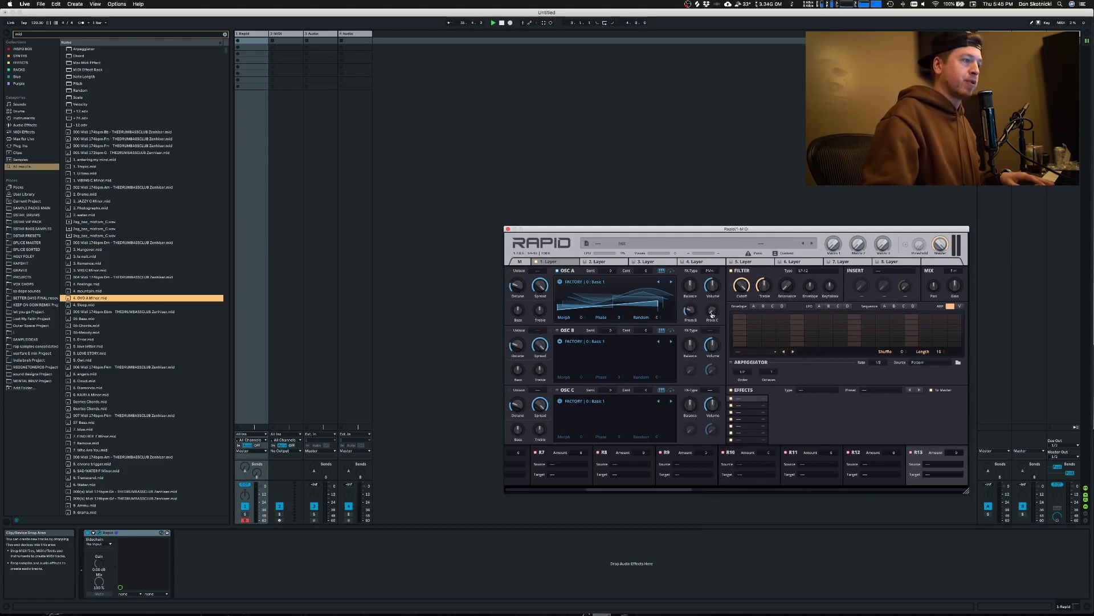
pyautogui.click(709, 390)
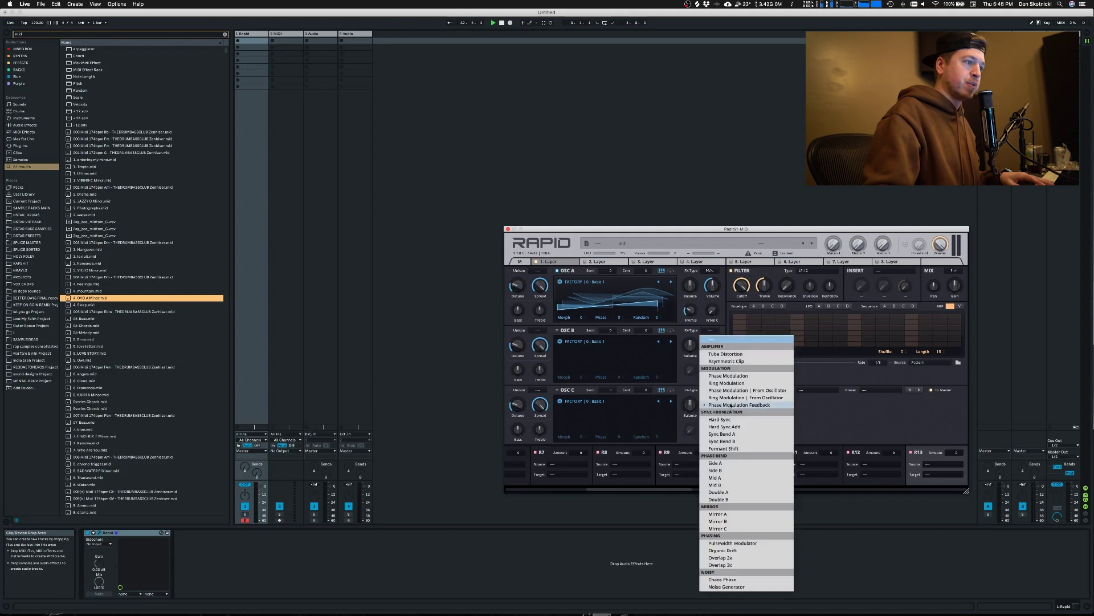
pyautogui.click(741, 393)
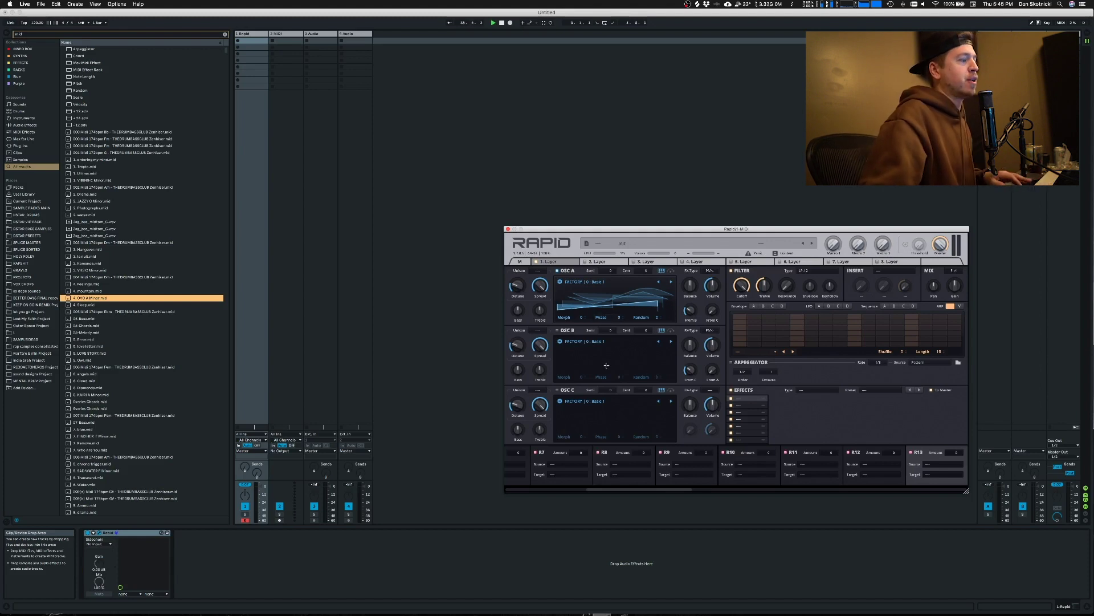
# Step: Switch to the Notes app to read the filter routing entry and return to Live
pyautogui.press('super+Tab')
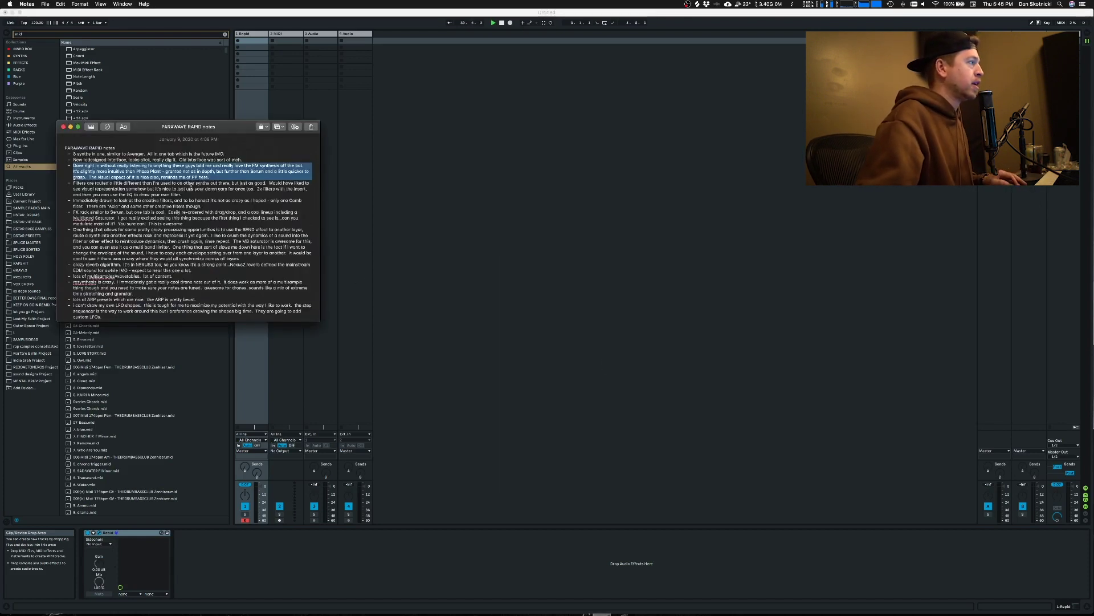
pyautogui.tripleClick(191, 187)
pyautogui.click(437, 242)
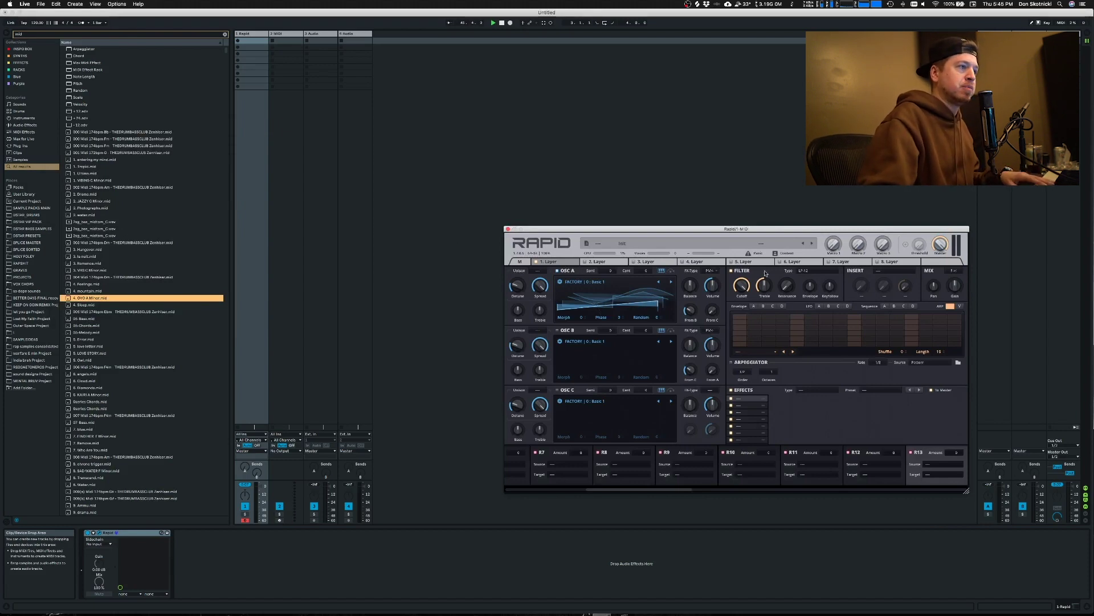
# Step: Look through the available filter types and set layer 1's filter to Comb
pyautogui.click(820, 272)
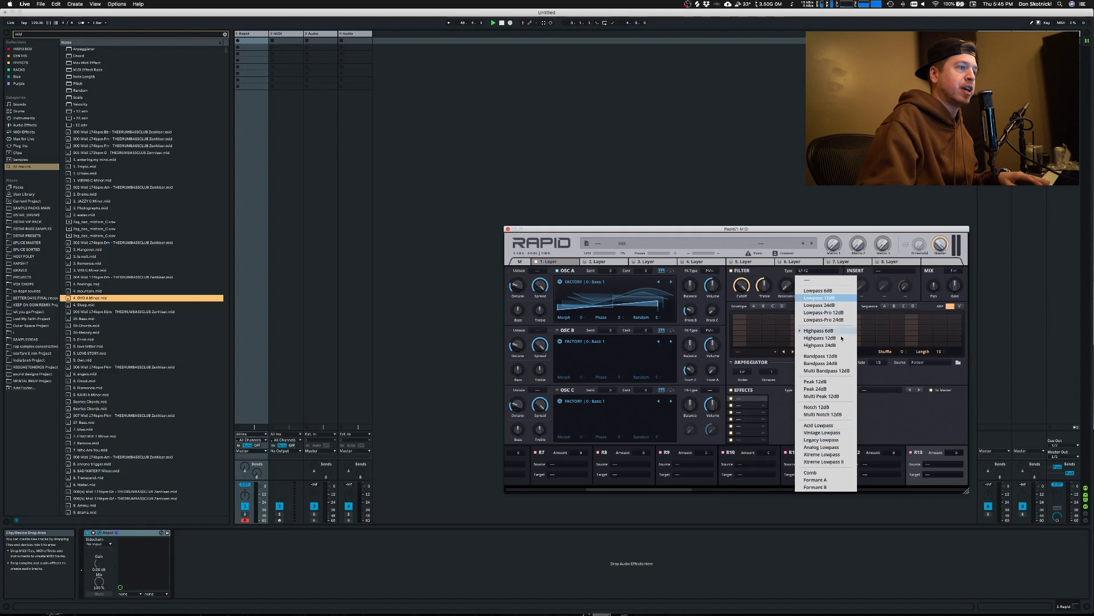
pyautogui.click(778, 269)
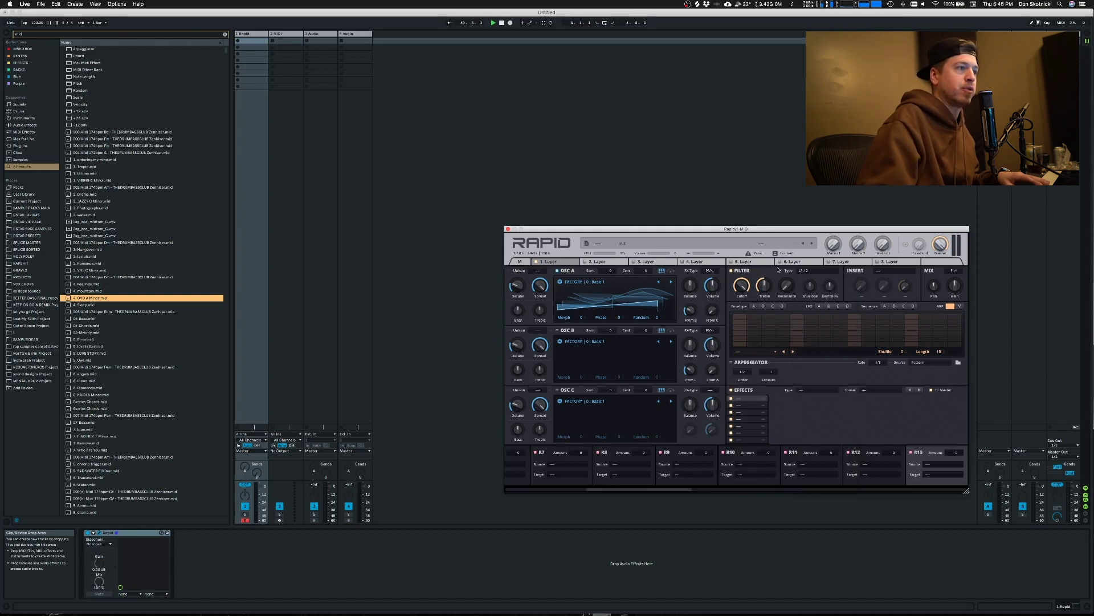
pyautogui.click(878, 271)
pyautogui.click(809, 270)
pyautogui.click(810, 271)
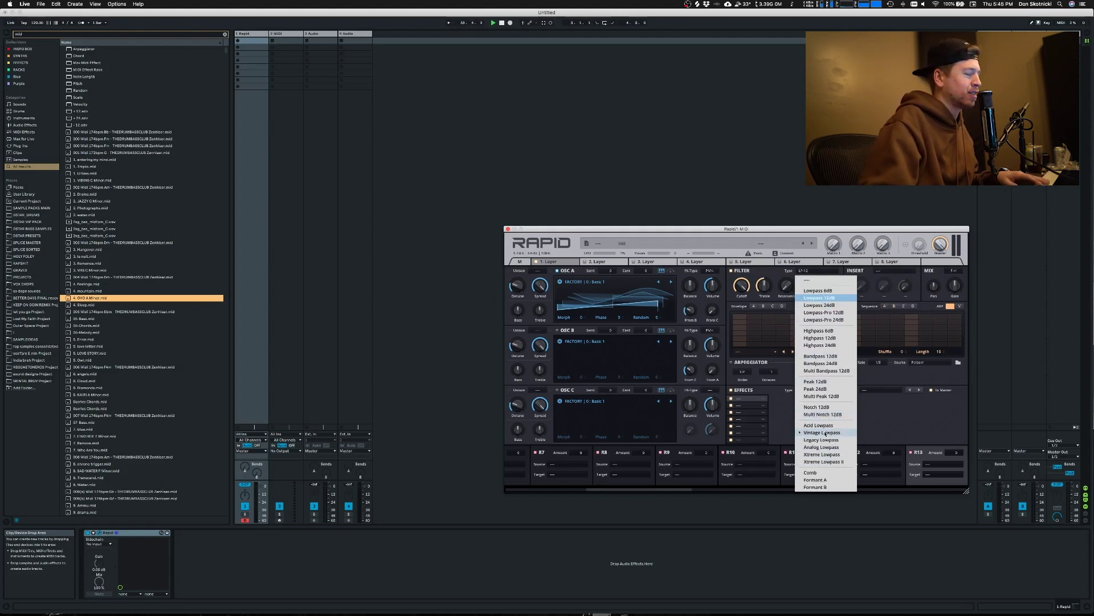
pyautogui.click(820, 473)
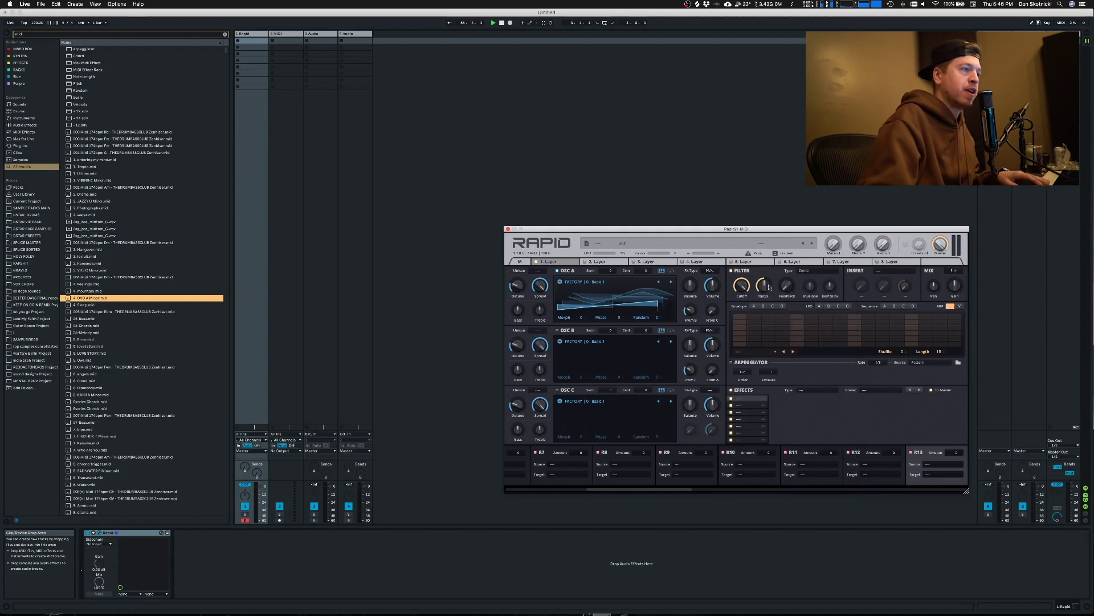
# Step: Examine the available insert effect types and the settings of envelope A and LFO A on layer 1
pyautogui.click(907, 271)
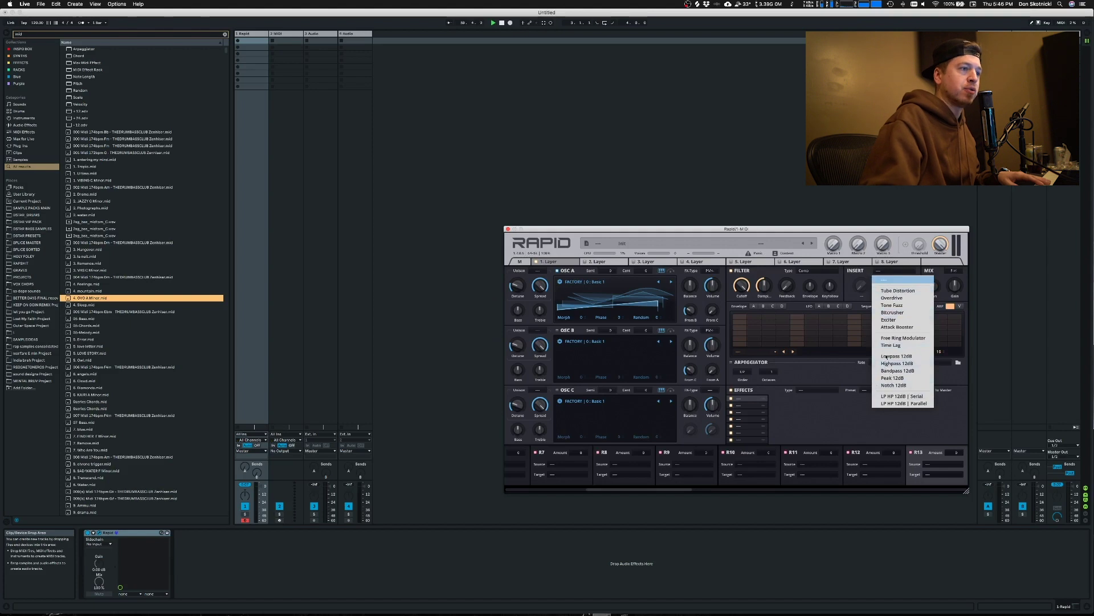
pyautogui.click(826, 330)
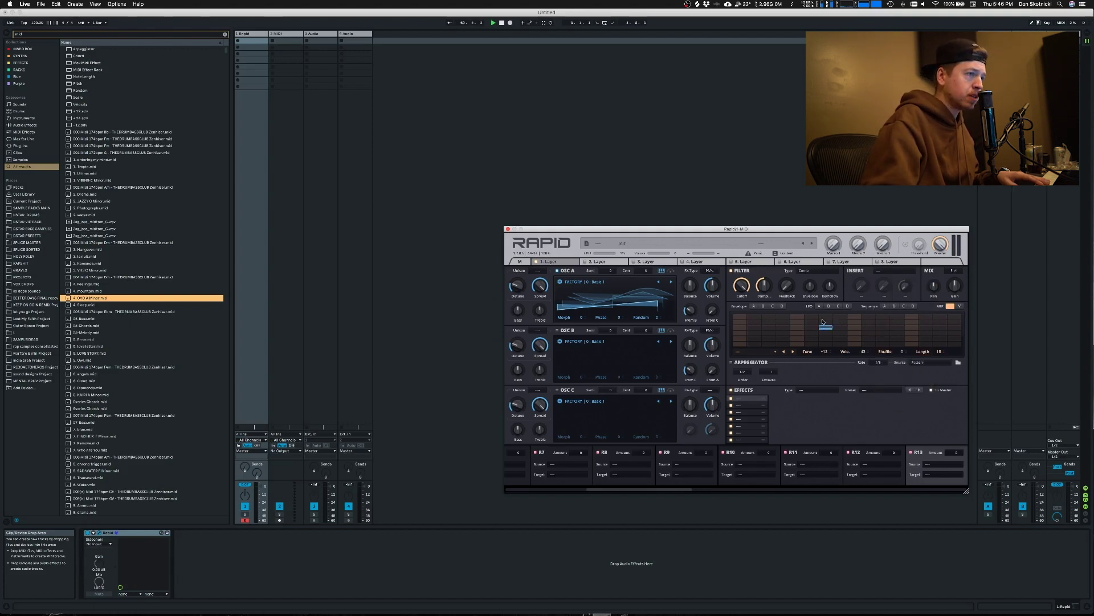
pyautogui.click(752, 306)
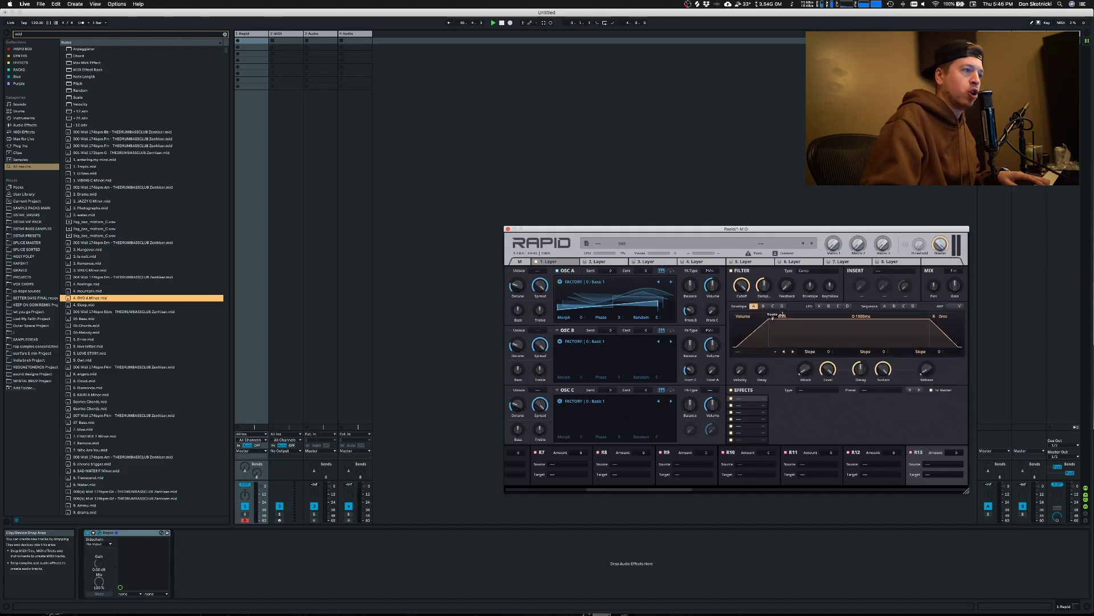
pyautogui.click(819, 306)
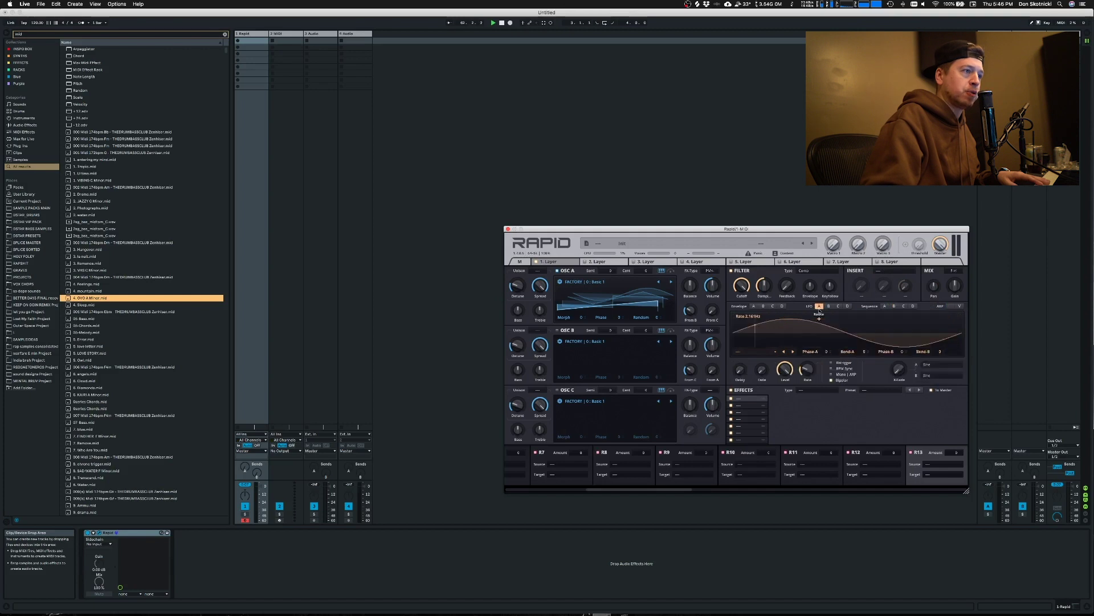
pyautogui.click(754, 307)
pyautogui.click(837, 306)
pyautogui.moveTo(819, 307); pyautogui.dragTo(826, 323)
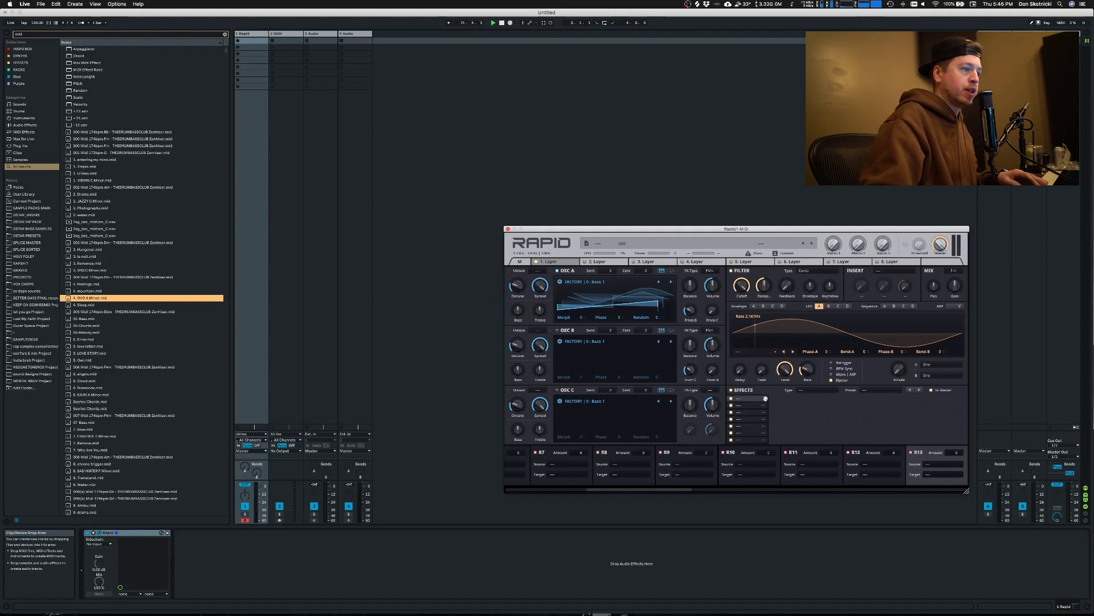
# Step: Add a Multiband Saturator in the first effect slot of layer 1 and set it to four bands
pyautogui.click(812, 390)
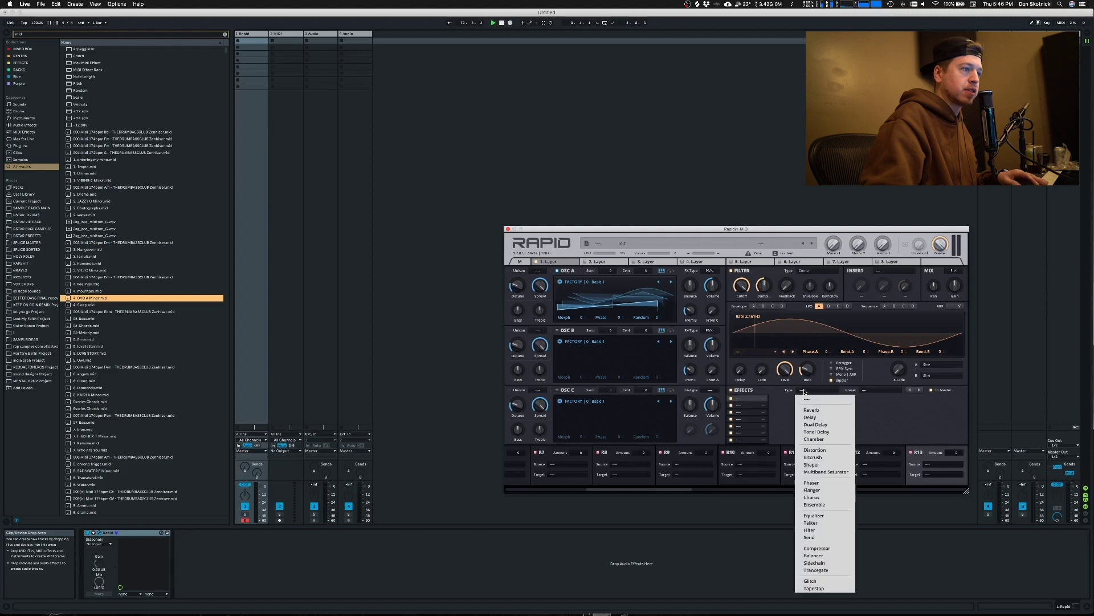
pyautogui.click(827, 472)
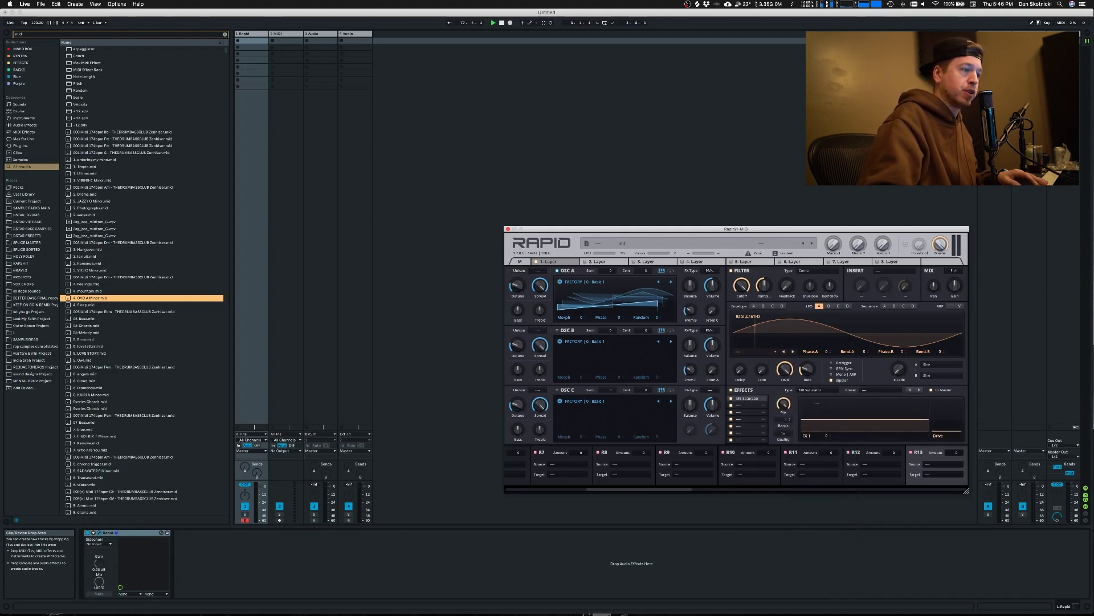
pyautogui.moveTo(788, 419); pyautogui.dragTo(788, 413)
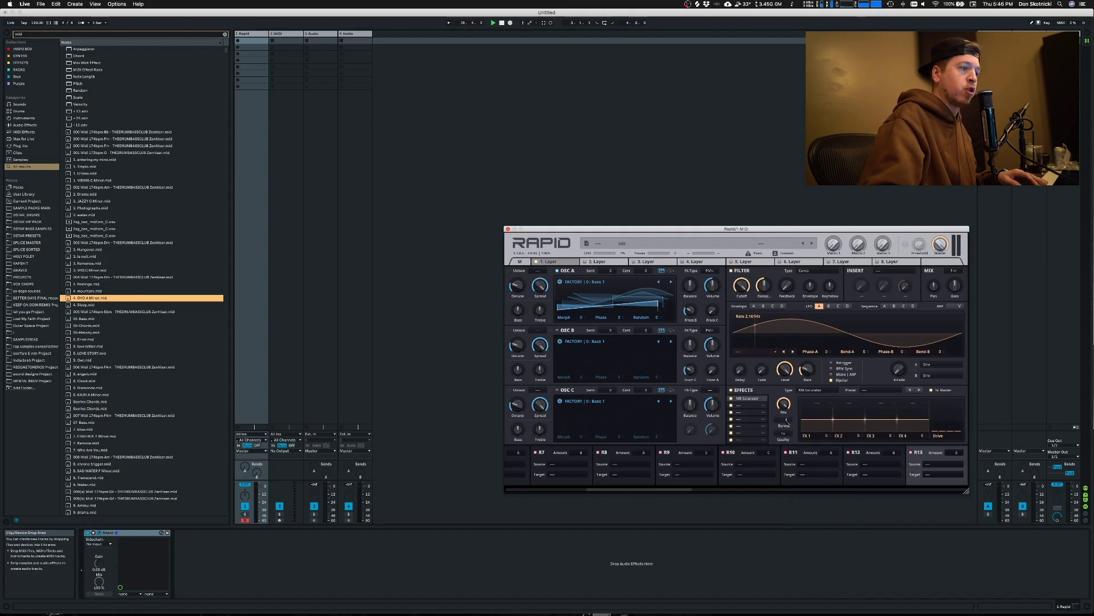
pyautogui.rightClick(829, 420)
pyautogui.press('Escape')
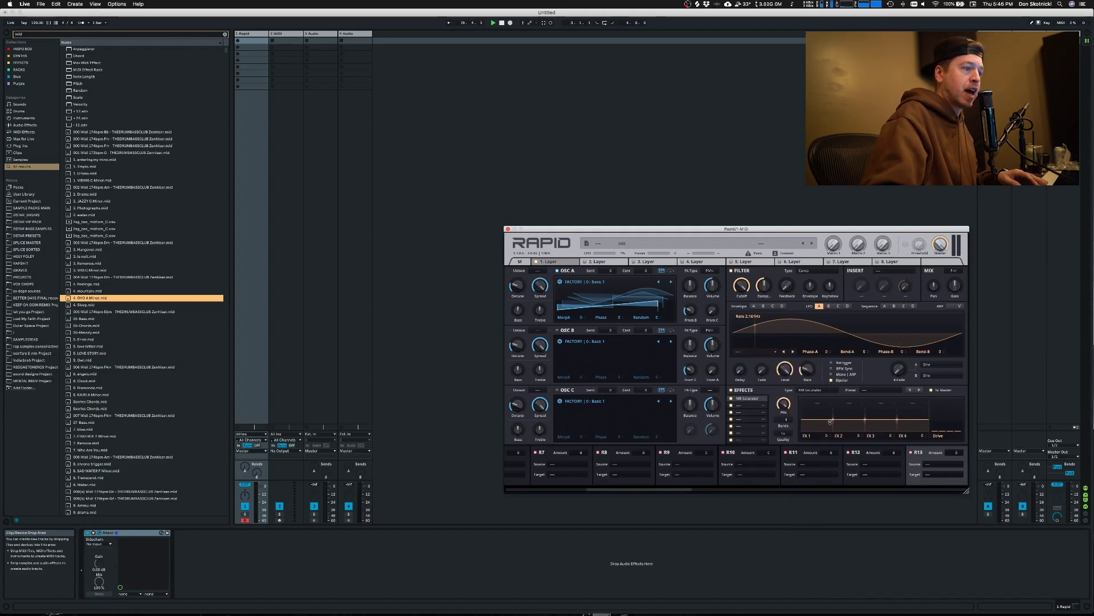
# Step: Search the browser for "rapid"
pyautogui.rightClick(126, 534)
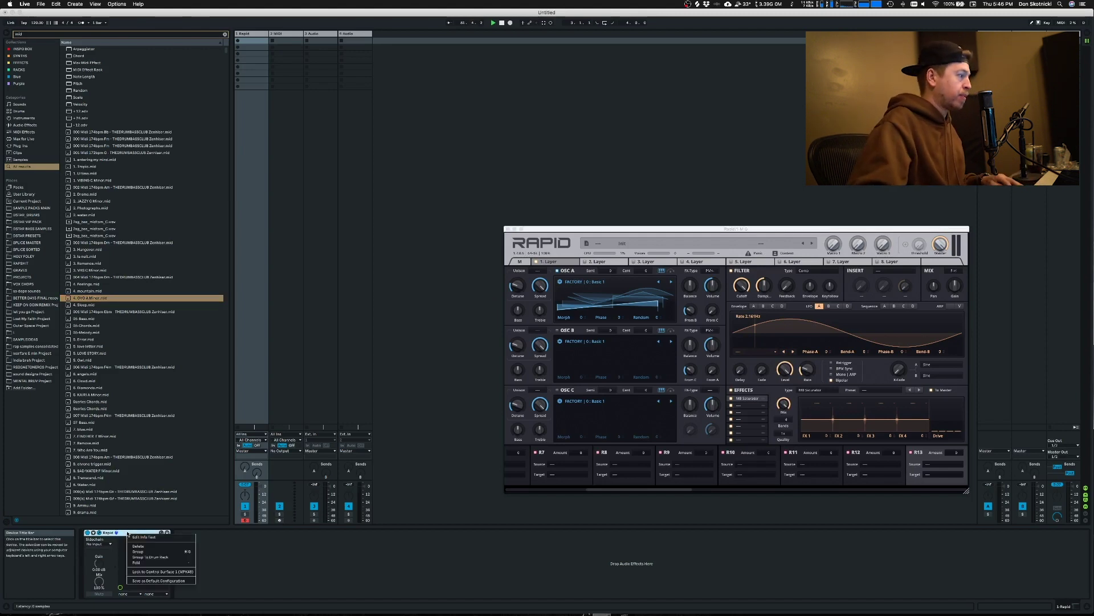
pyautogui.press('Escape')
pyautogui.press('super+f')
pyautogui.write('radid')
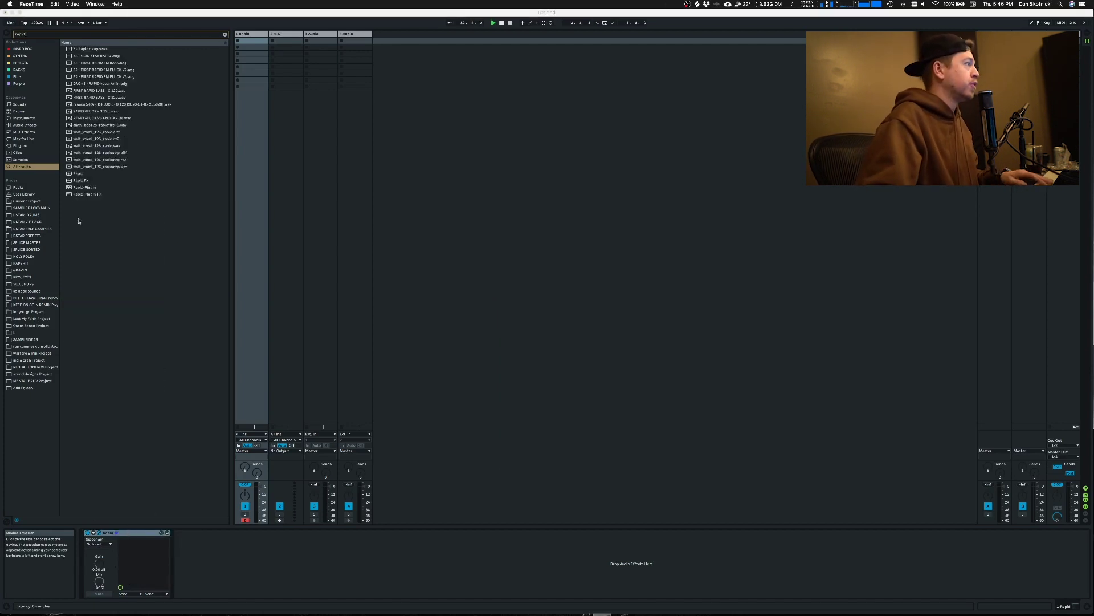
pyautogui.click(1069, 33)
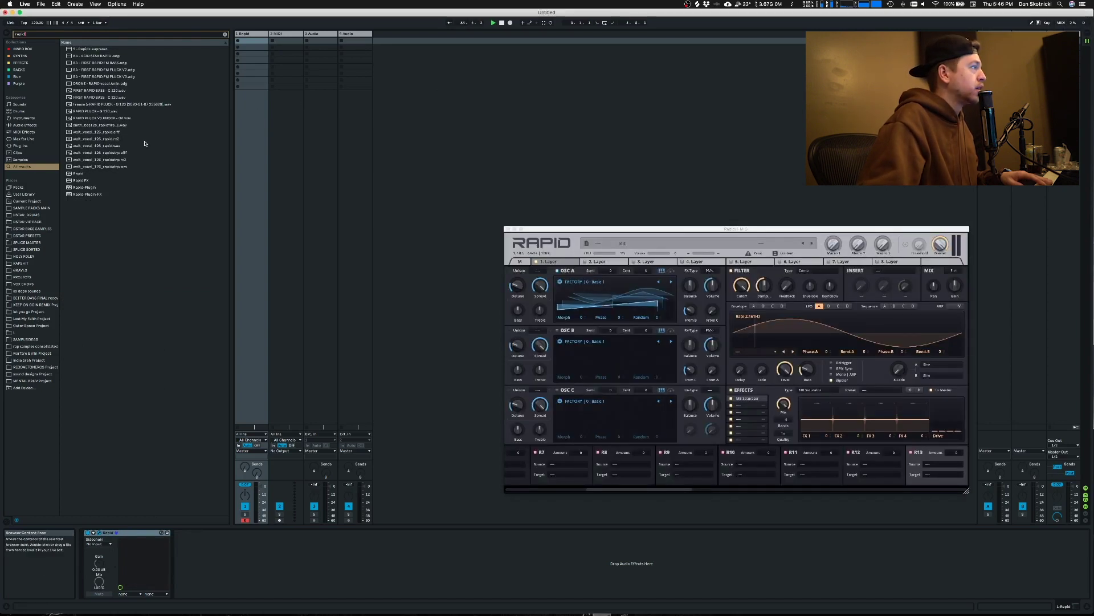
# Step: Load the second FIRST RAPID FM PLUCK rack from the search results onto the Rapid track and close the extra plug-in windows
pyautogui.click(113, 105)
pyautogui.click(113, 98)
pyautogui.click(114, 91)
pyautogui.click(113, 84)
pyautogui.doubleClick(113, 76)
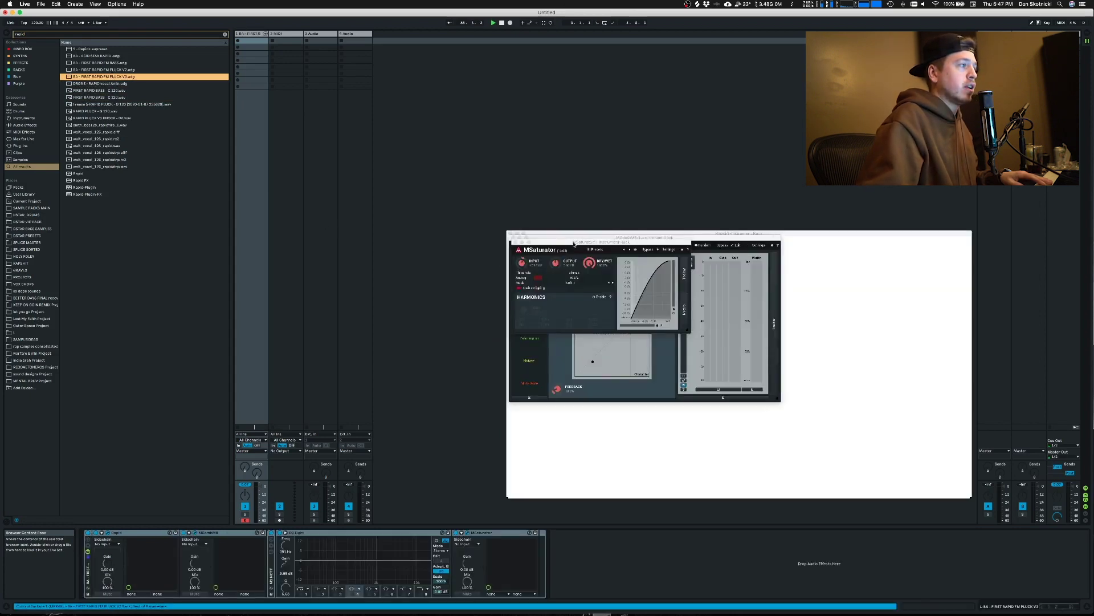
pyautogui.click(512, 239)
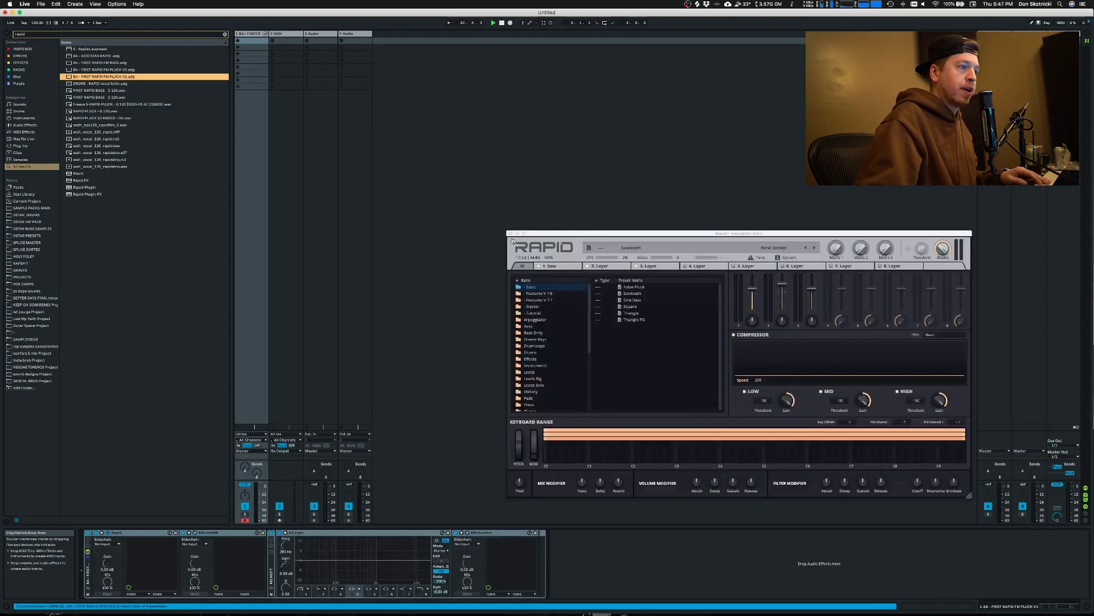
# Step: On layer 1, assign LFO A to modulate the first band's gain in the Multiband Saturator
pyautogui.click(561, 266)
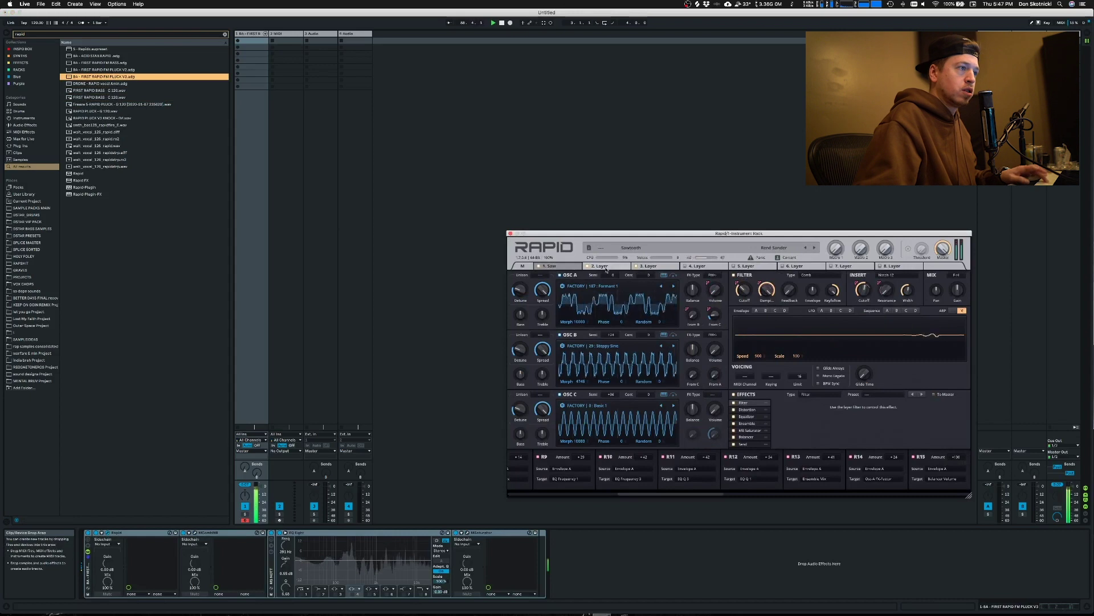
pyautogui.click(764, 430)
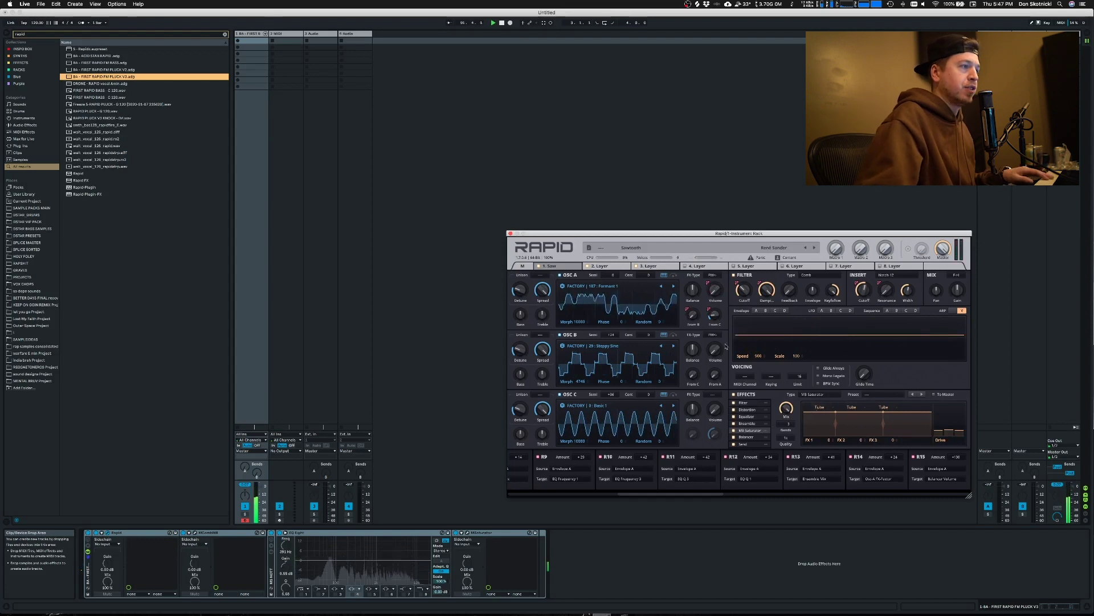
pyautogui.click(822, 311)
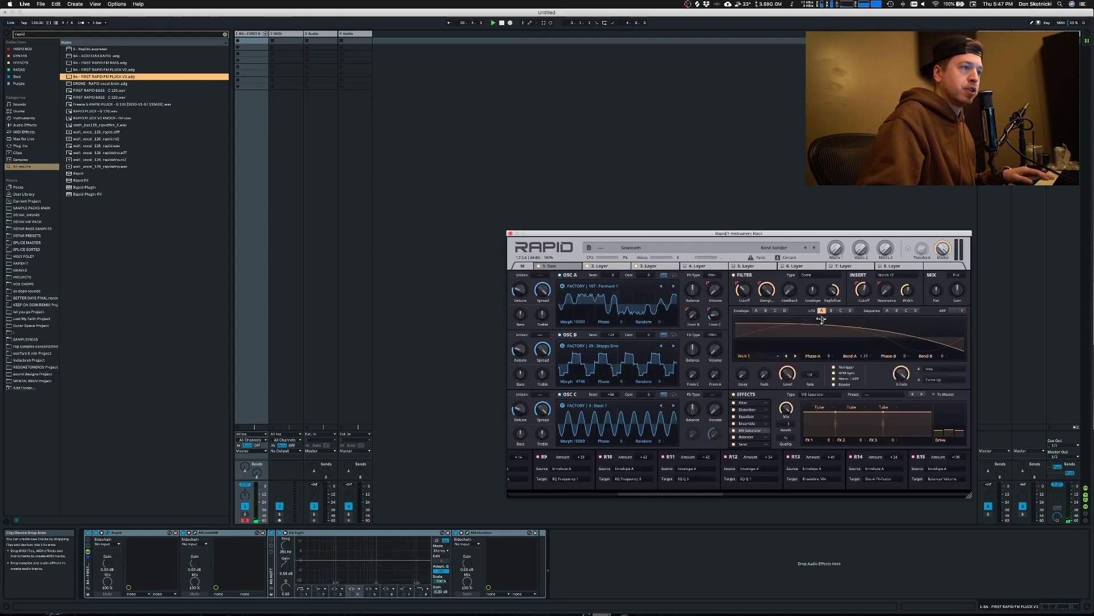
pyautogui.moveTo(823, 325); pyautogui.dragTo(820, 425)
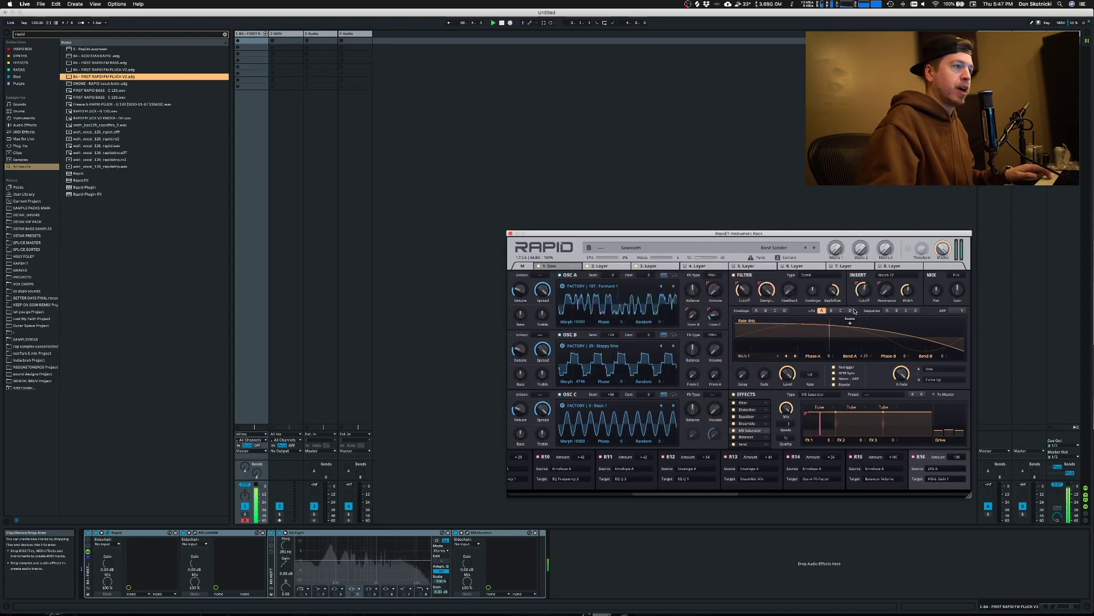
# Step: Switch to the Notes app to read the creative filters and FX rack entries, marking each, and return to Live
pyautogui.press('super+Tab')
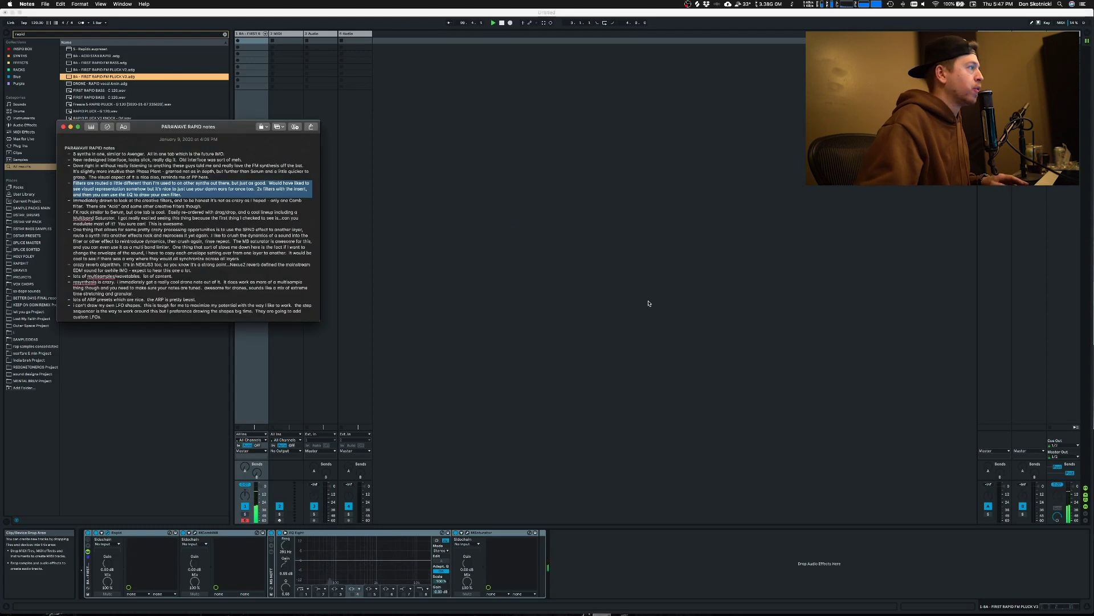
pyautogui.tripleClick(166, 206)
pyautogui.tripleClick(167, 206)
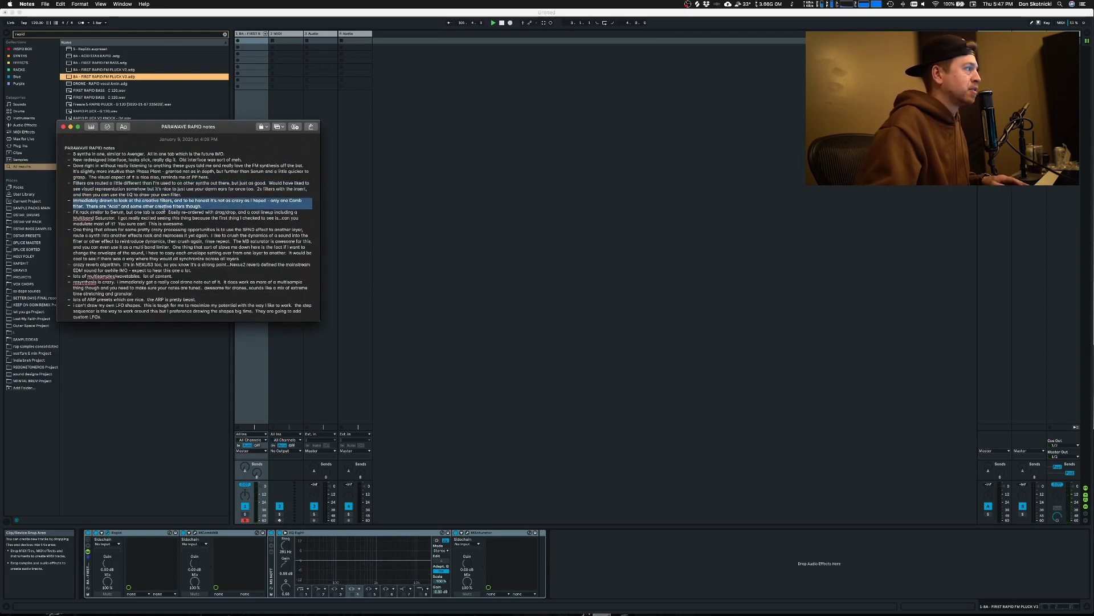
pyautogui.tripleClick(120, 217)
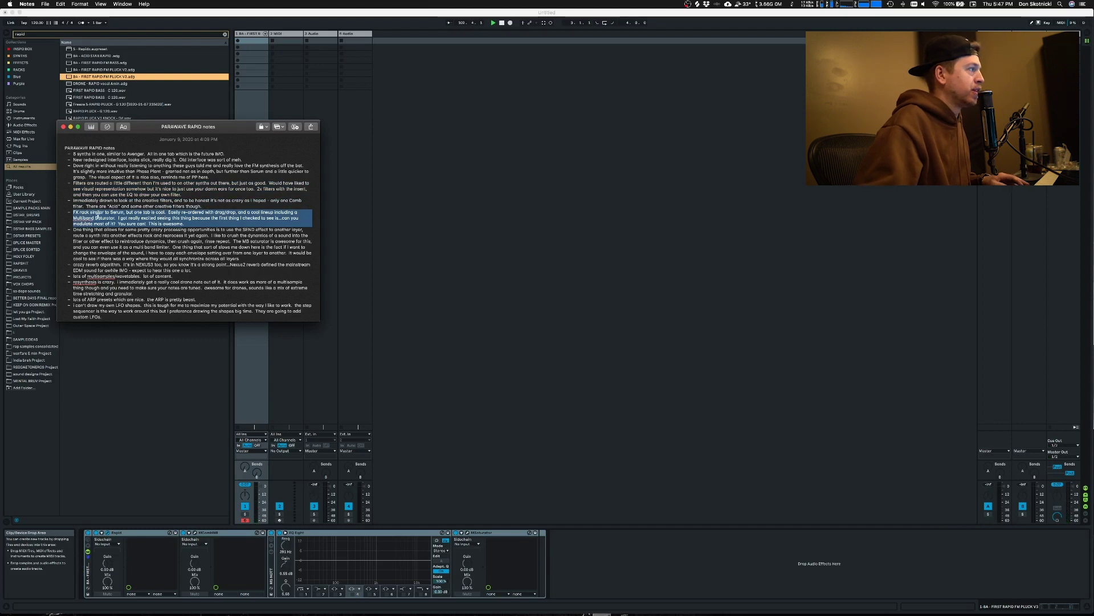
pyautogui.press('super+Tab')
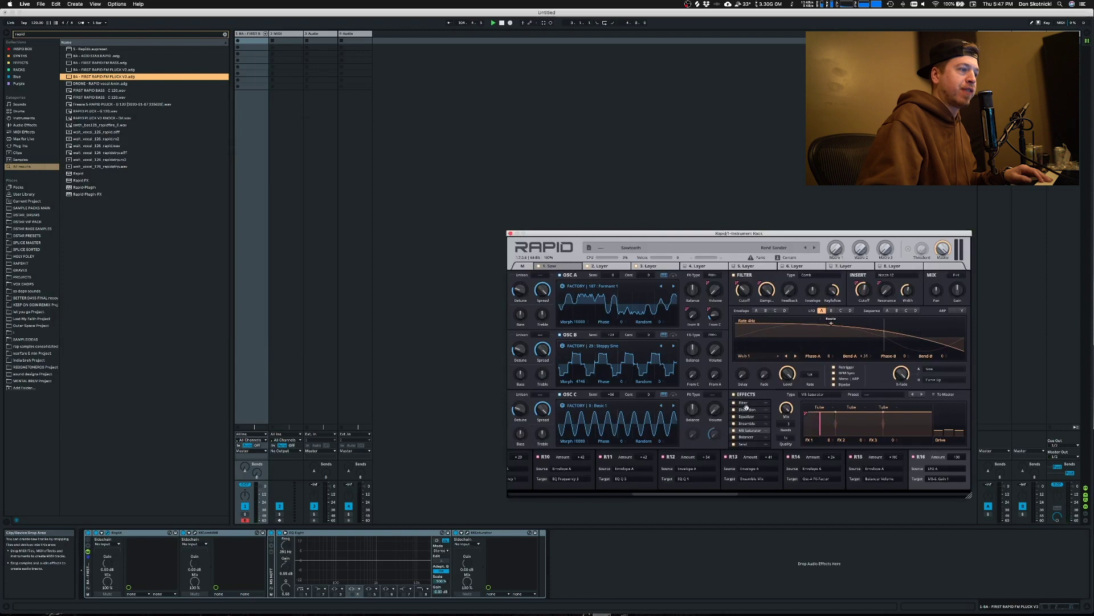
# Step: View layer 1's Filter effect and compare the oscillators and effects chains of layers 1, 2 and 3, finishing on layer 3
pyautogui.click(745, 402)
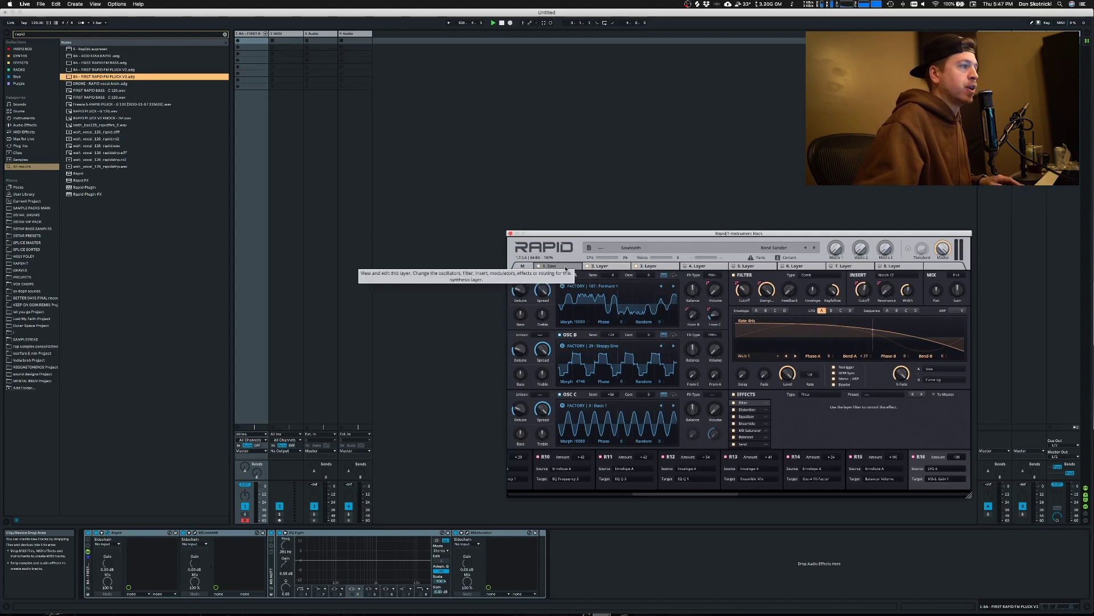
pyautogui.click(585, 266)
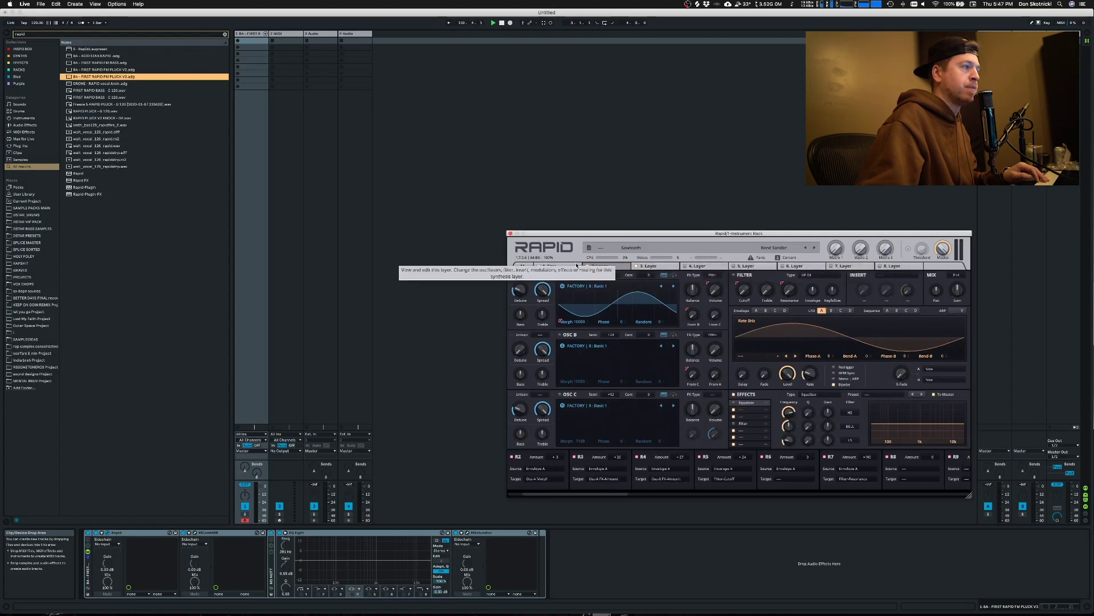
pyautogui.click(550, 266)
pyautogui.click(650, 266)
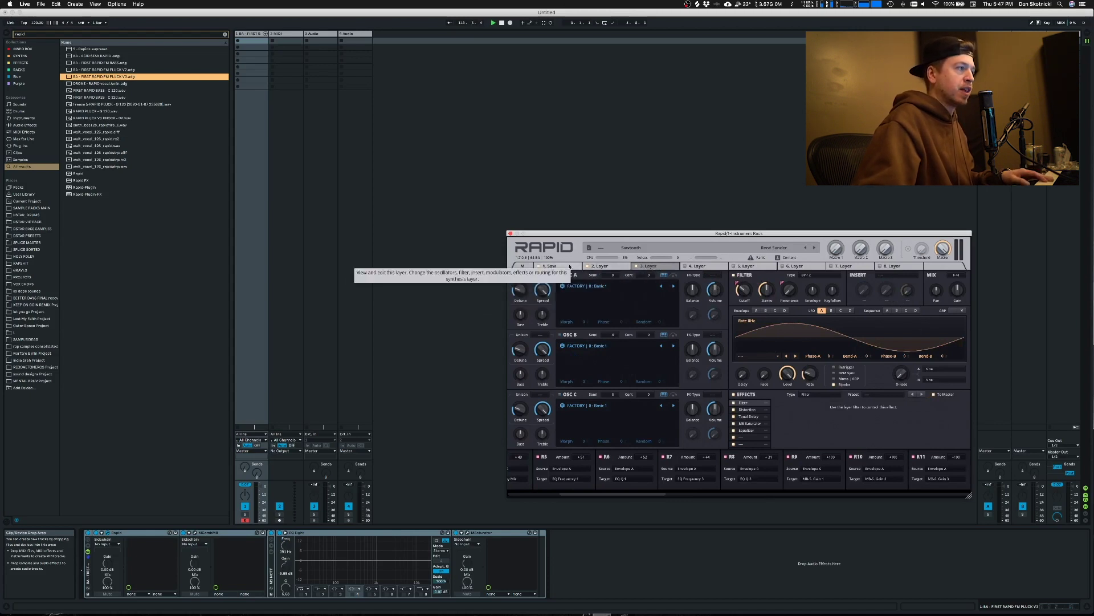
pyautogui.click(606, 266)
pyautogui.click(650, 266)
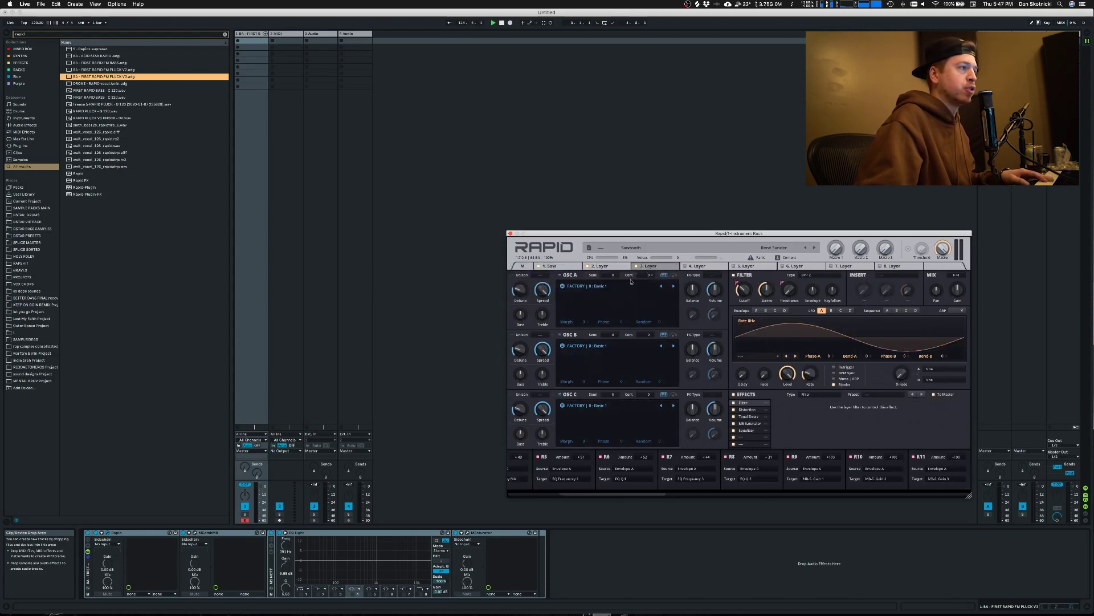
# Step: Look through the factory wavetable list for layer 3's oscillator A and leave it without choosing one
pyautogui.click(599, 286)
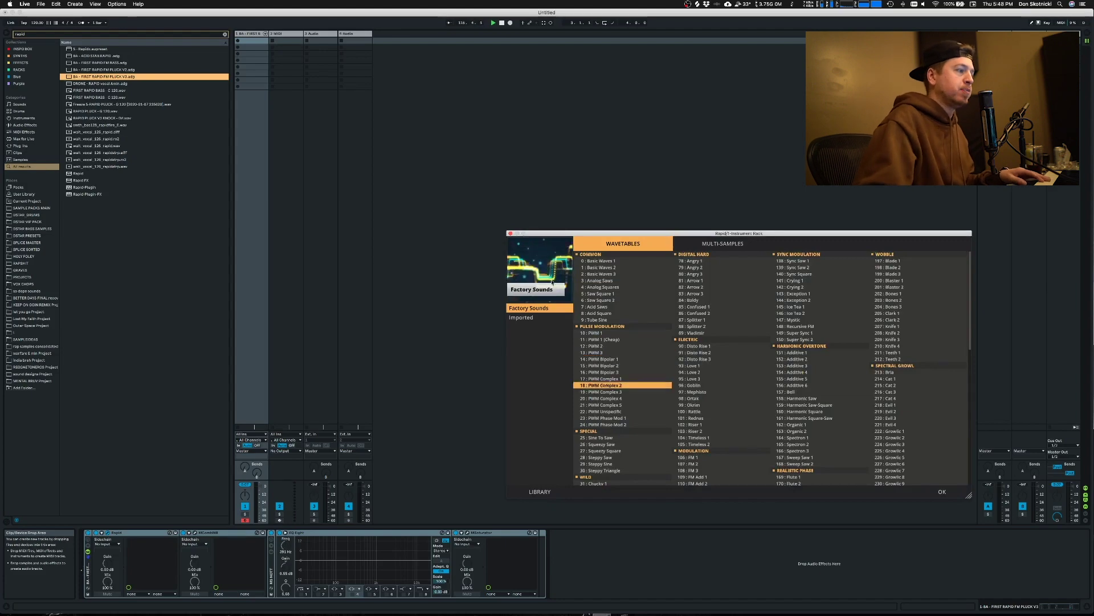
pyautogui.scroll(5, 591, 326)
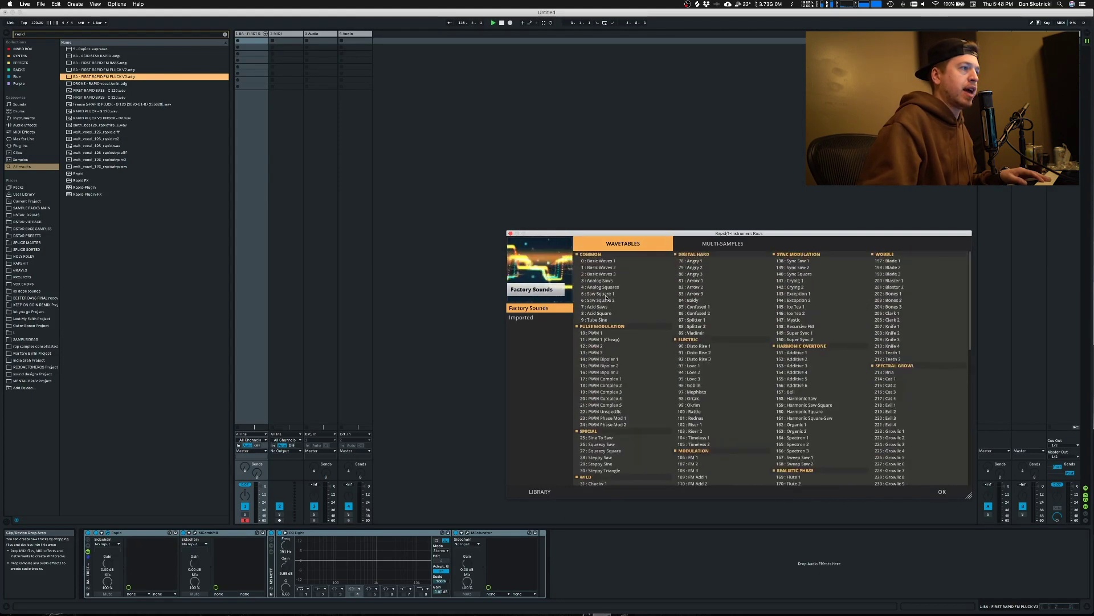
pyautogui.click(942, 492)
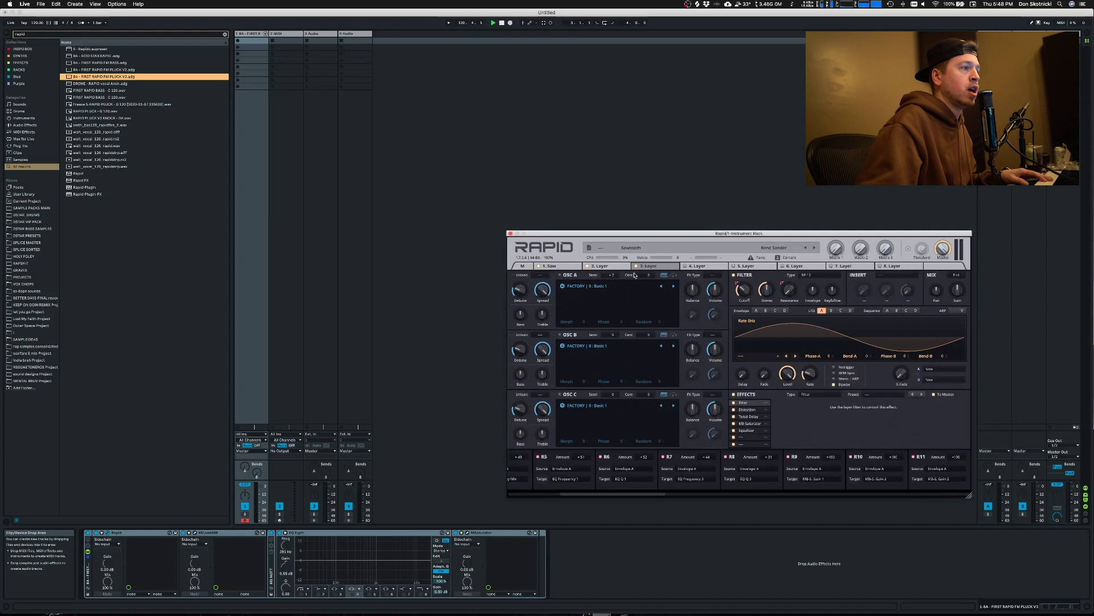
# Step: Try a semitone offset on layer 3's oscillator A, and look through its unison voice and FX type options
pyautogui.moveTo(613, 275); pyautogui.dragTo(612, 269)
pyautogui.click(540, 275)
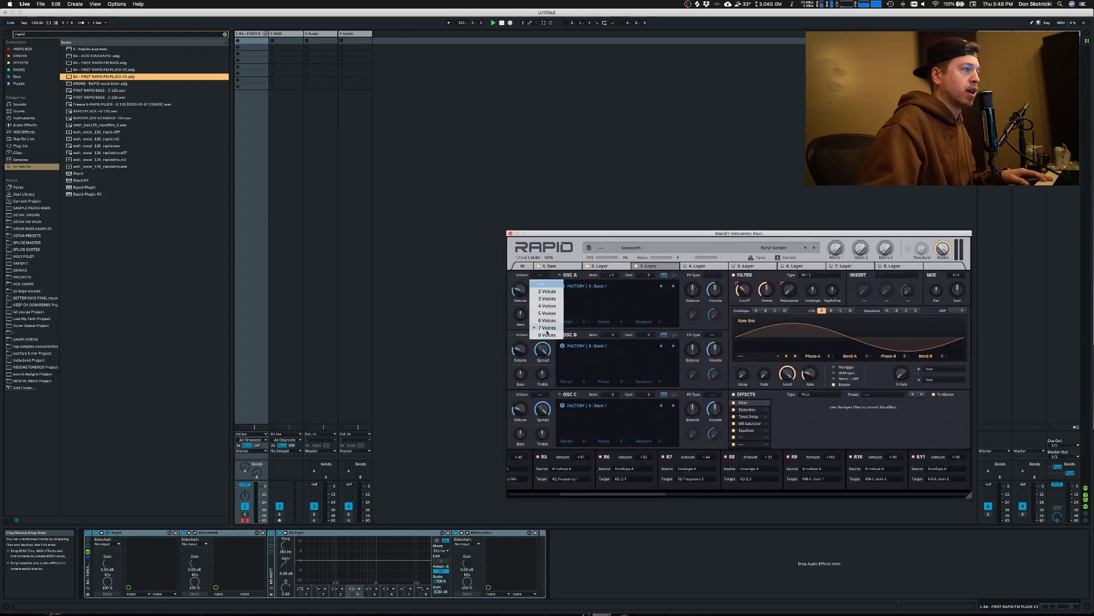
pyautogui.click(609, 295)
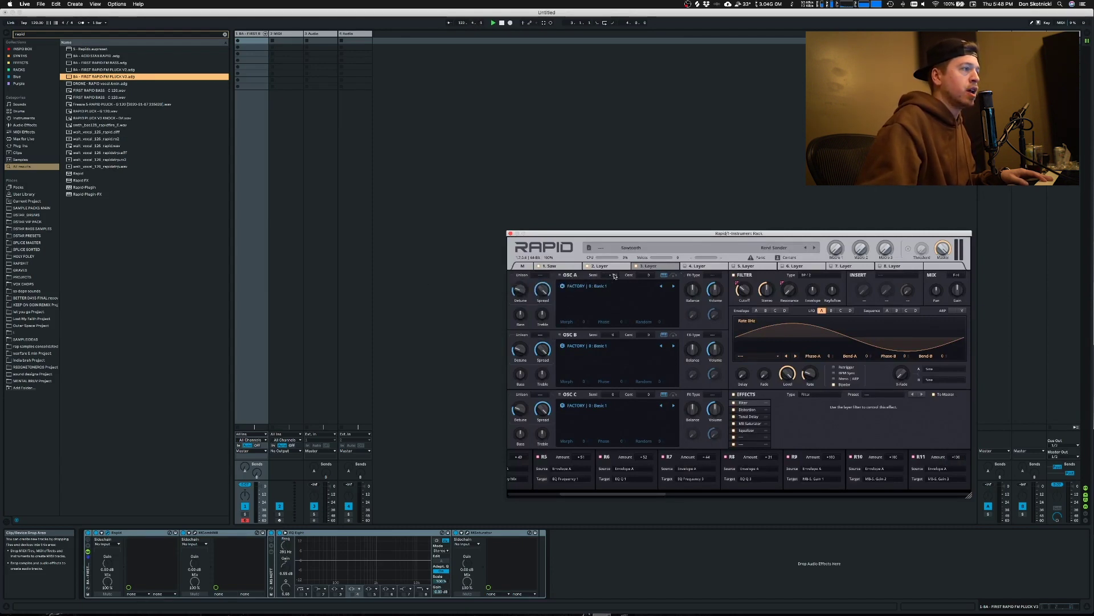
pyautogui.moveTo(616, 277); pyautogui.dragTo(616, 288)
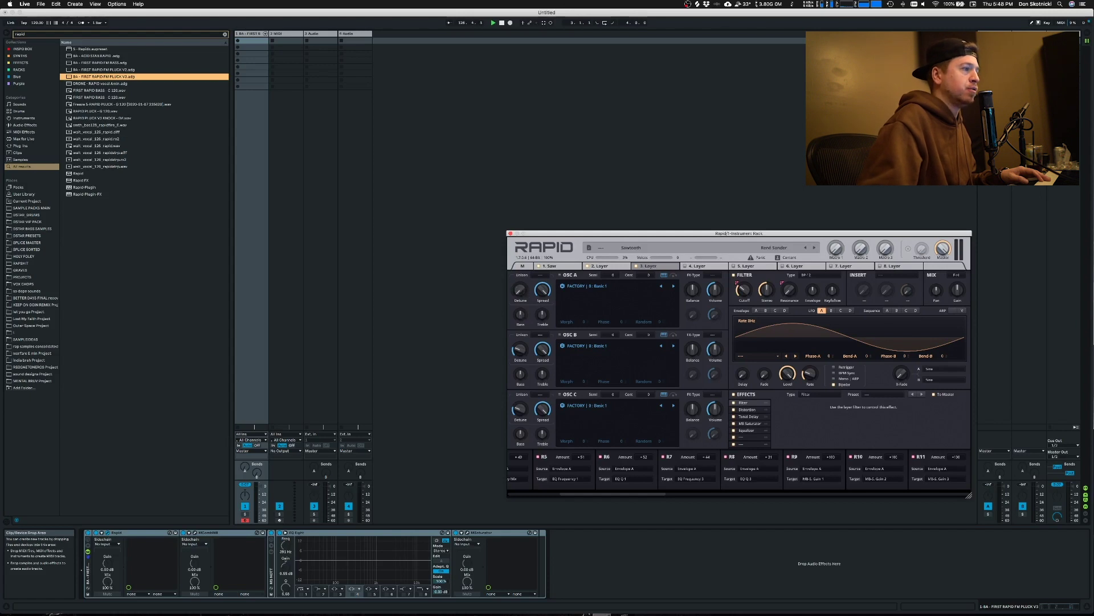
pyautogui.click(715, 277)
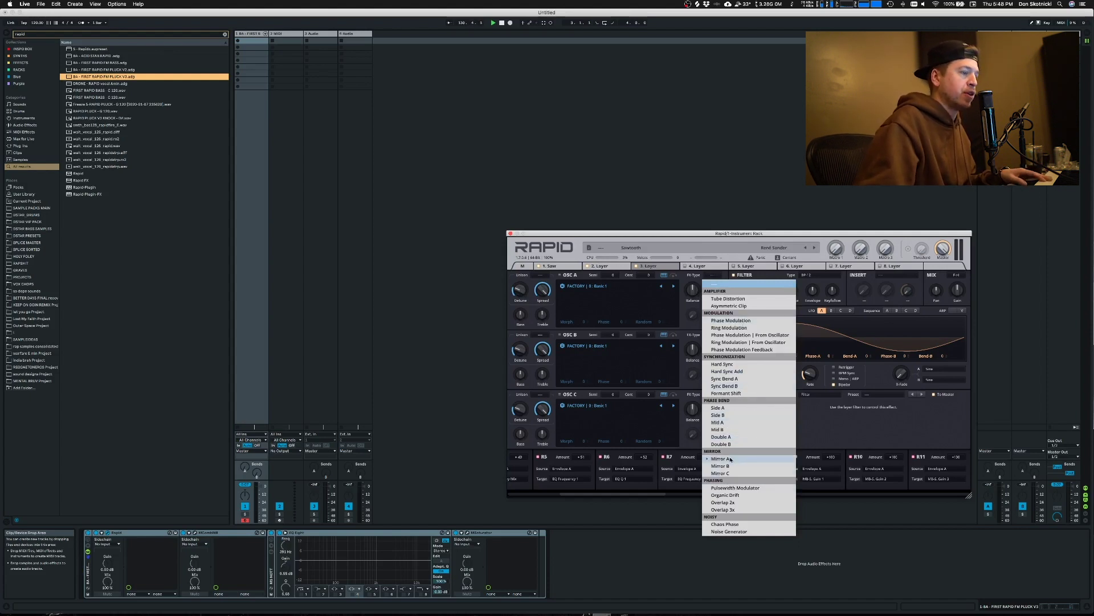
pyautogui.click(745, 385)
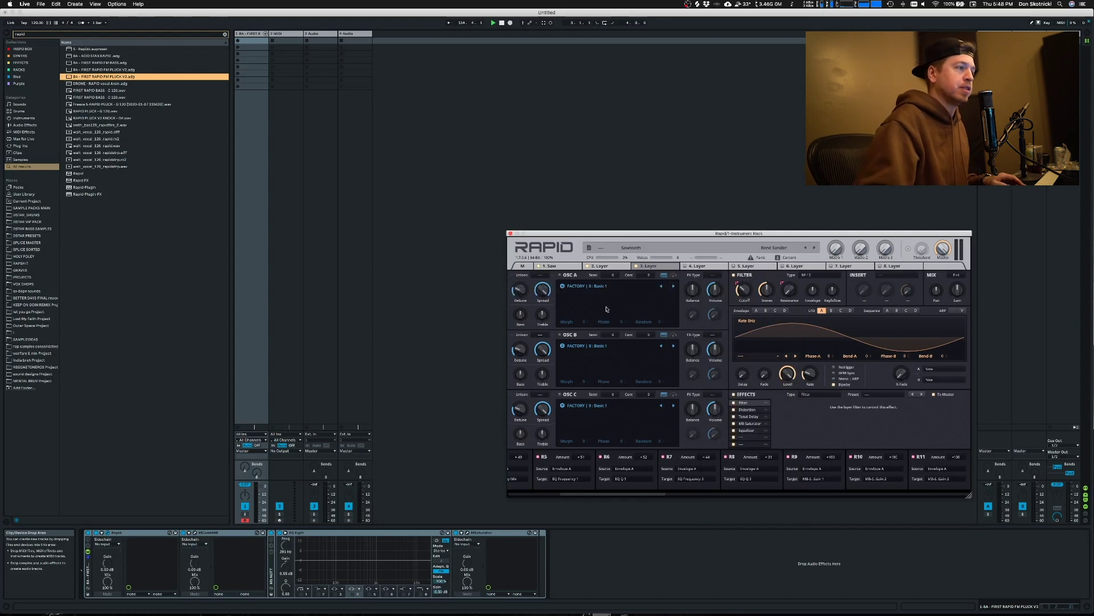
# Step: Reread the FX rack entry in the Notes app, return to Live and move the Filter effect below Distortion in layer 3's effects chain
pyautogui.press('super+Tab')
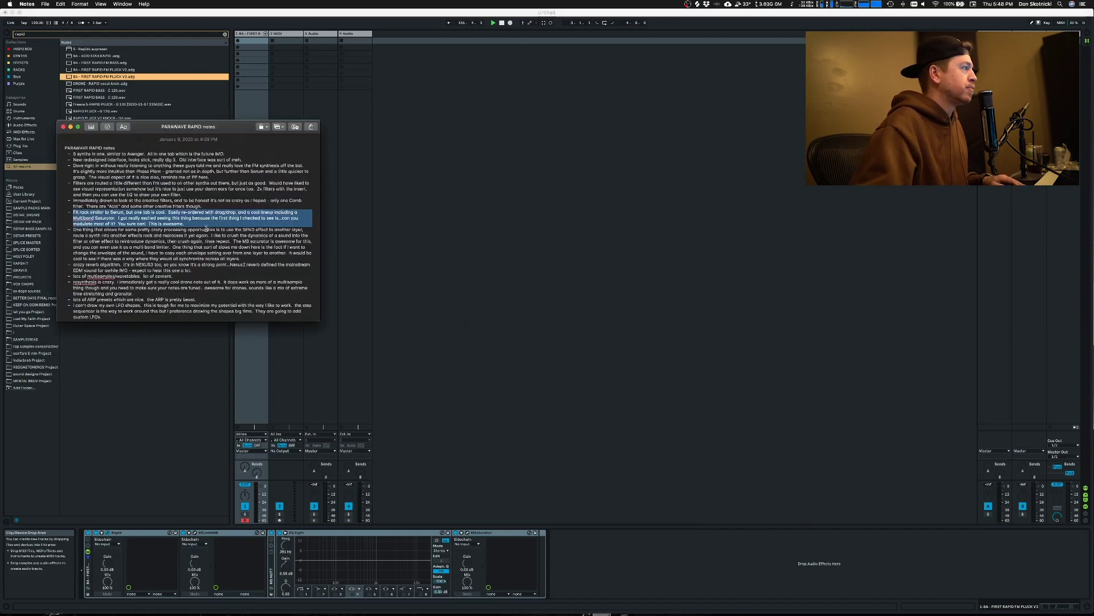
pyautogui.click(199, 226)
pyautogui.press('Tab')
pyautogui.moveTo(198, 227); pyautogui.dragTo(159, 212)
pyautogui.press('super+z')
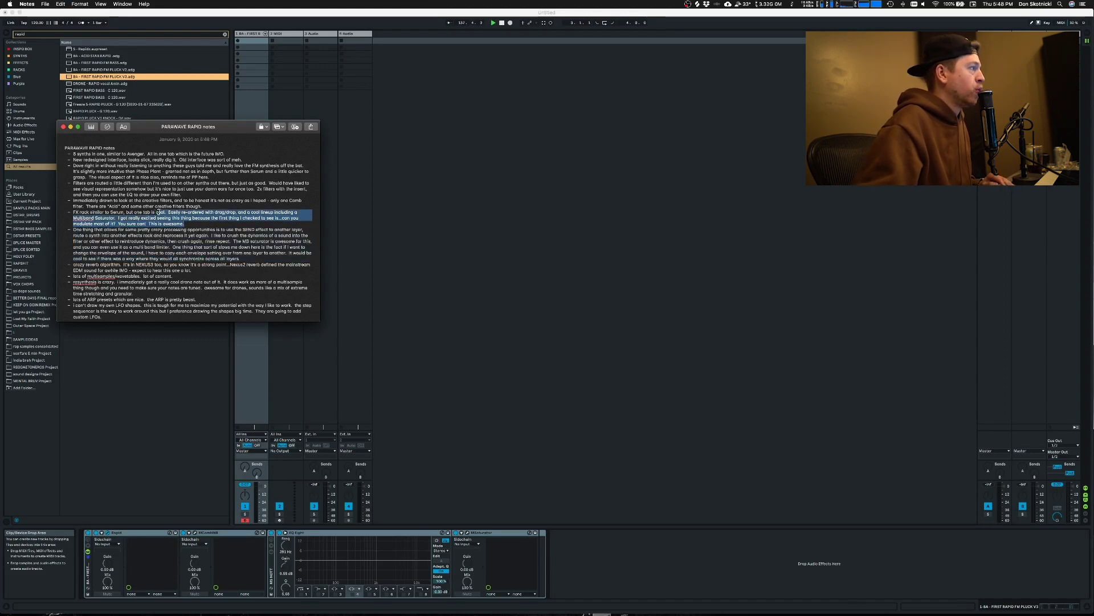
pyautogui.press('super+Tab')
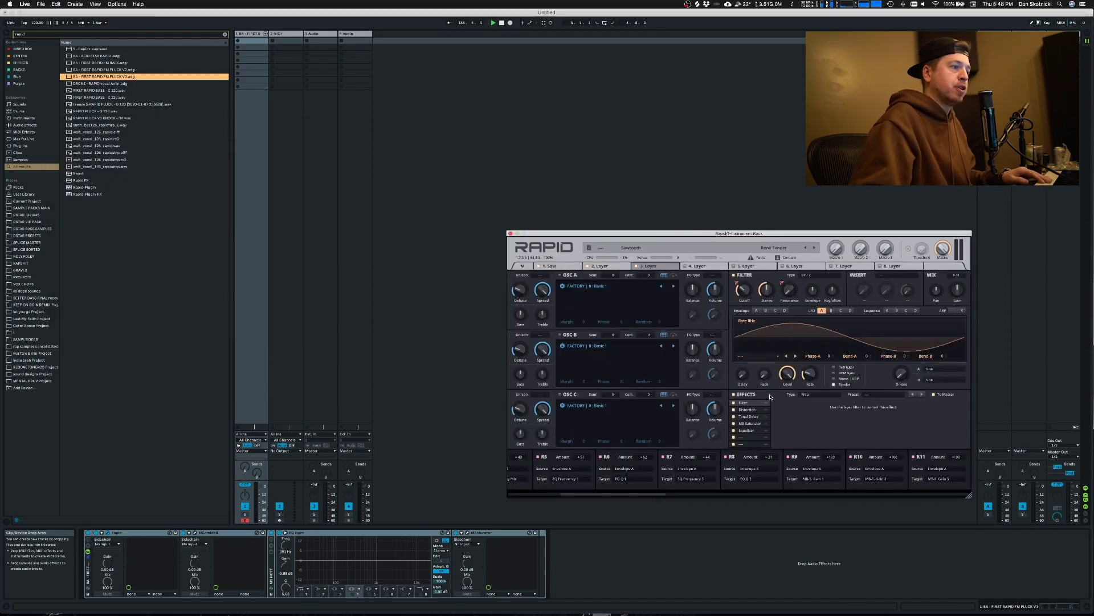
pyautogui.moveTo(755, 403)
pyautogui.mouseDown()
pyautogui.moveTo(757, 419)
pyautogui.moveTo(756, 411)
pyautogui.mouseUp()
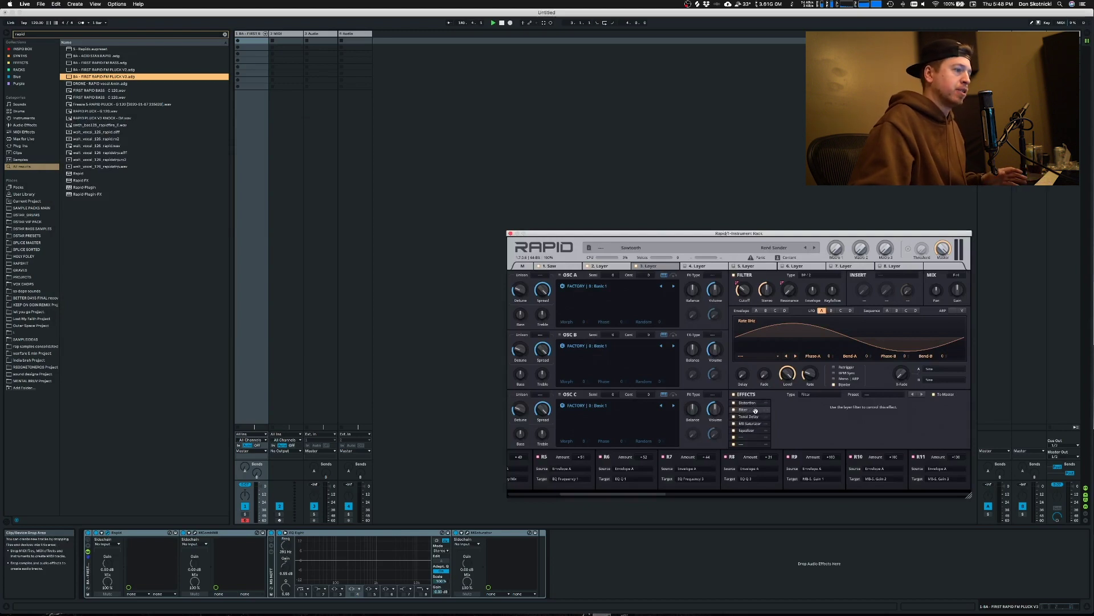
# Step: Switch to the Notes app to read the end of the FX rack entry and return to Live
pyautogui.press('super+Tab')
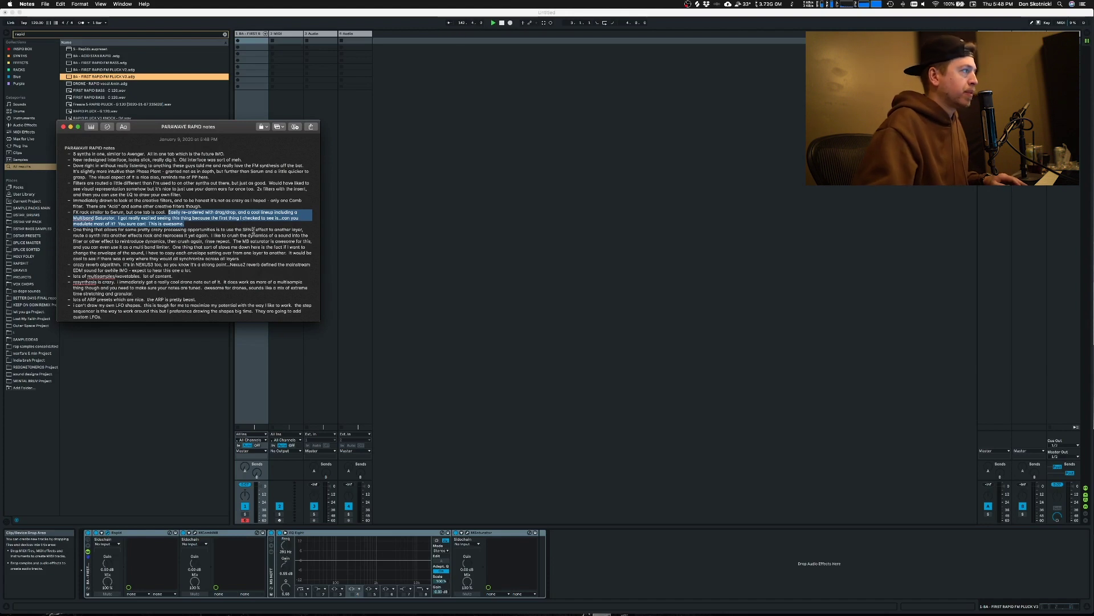
pyautogui.moveTo(216, 224); pyautogui.dragTo(217, 225)
pyautogui.click(217, 224)
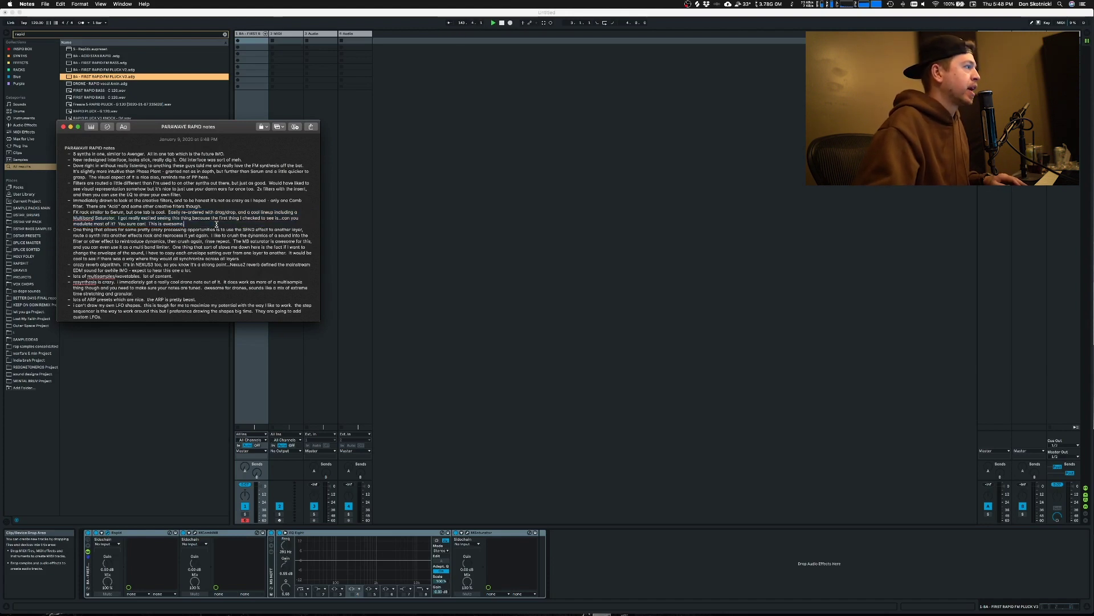
pyautogui.press('super+Tab')
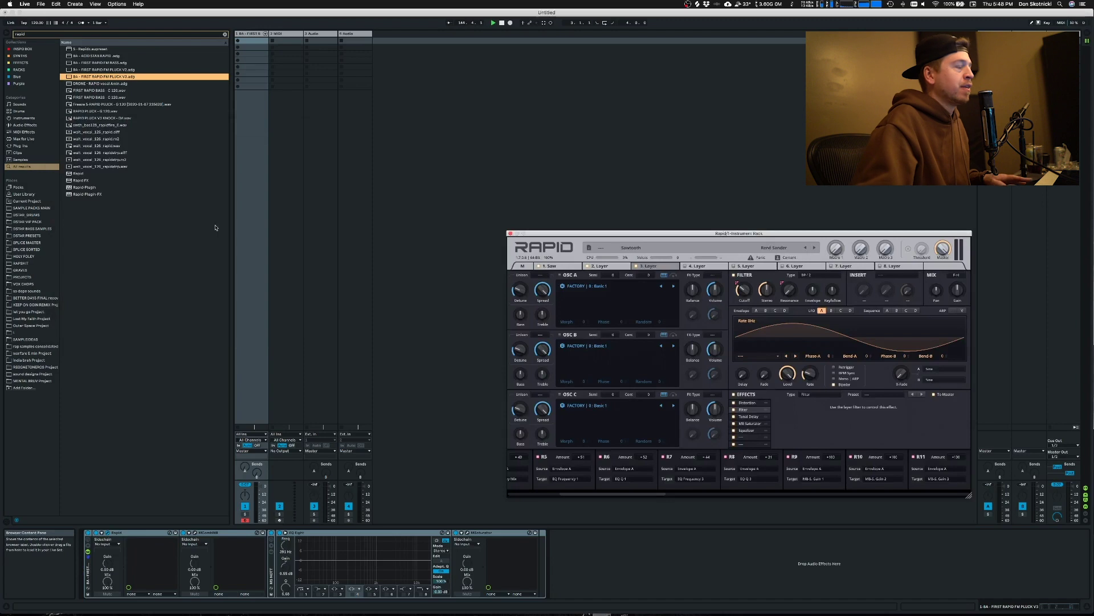
# Step: Examine the saturation types offered for the first band of layer 3's Multiband Saturator and switch back to the Notes app
pyautogui.click(753, 423)
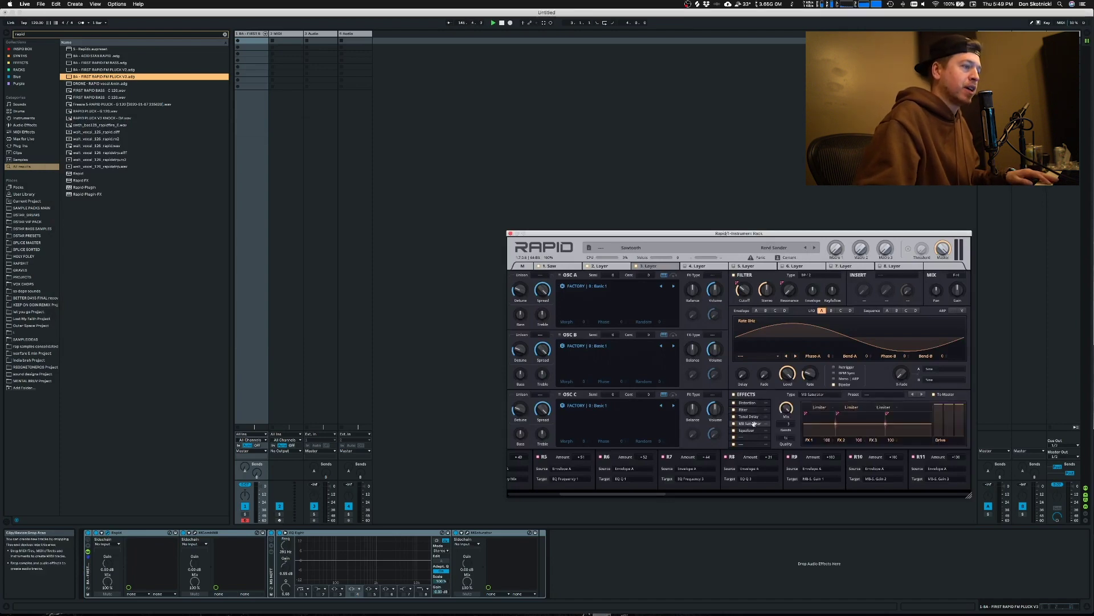
pyautogui.click(820, 407)
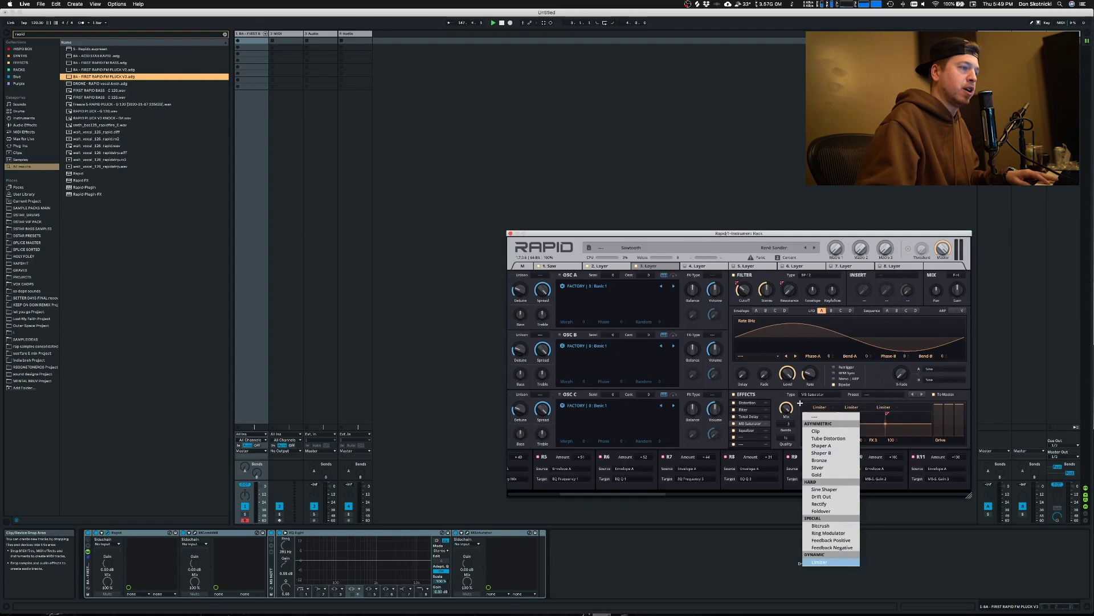
pyautogui.click(783, 395)
pyautogui.press('super+Tab')
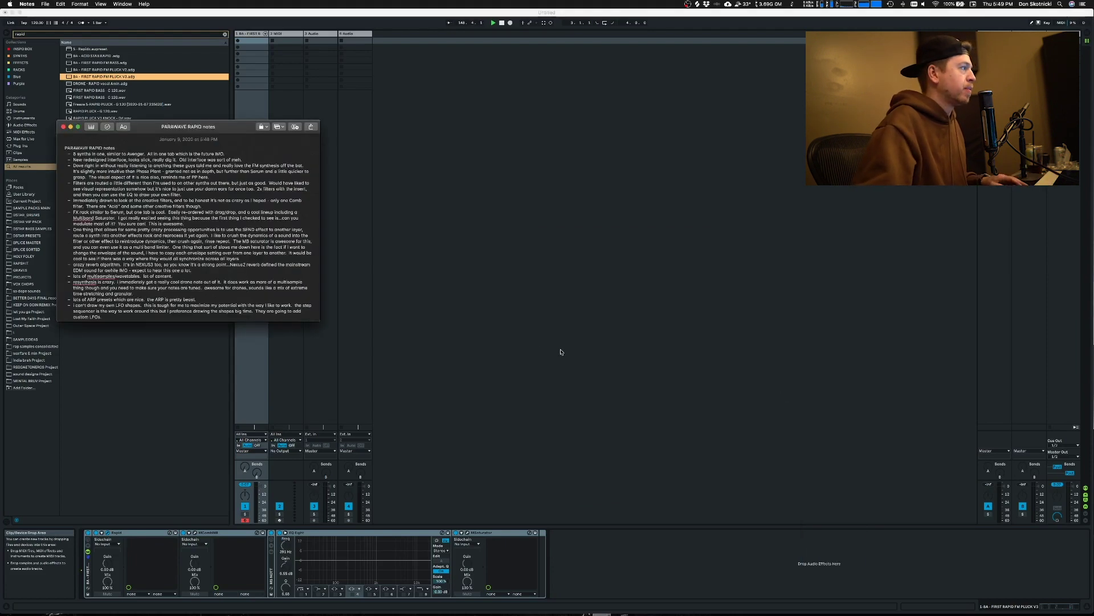
# Step: Switch back to Live and audition the Beast Growler 2 preset from Rapid's Bass Dirty bank
pyautogui.press('super+Tab')
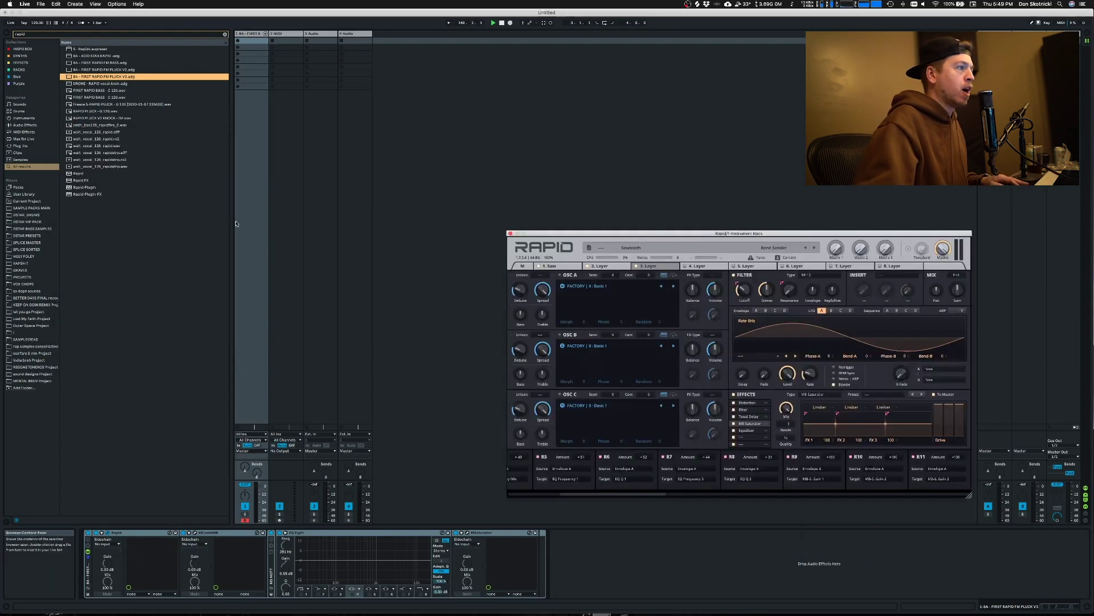
pyautogui.click(565, 268)
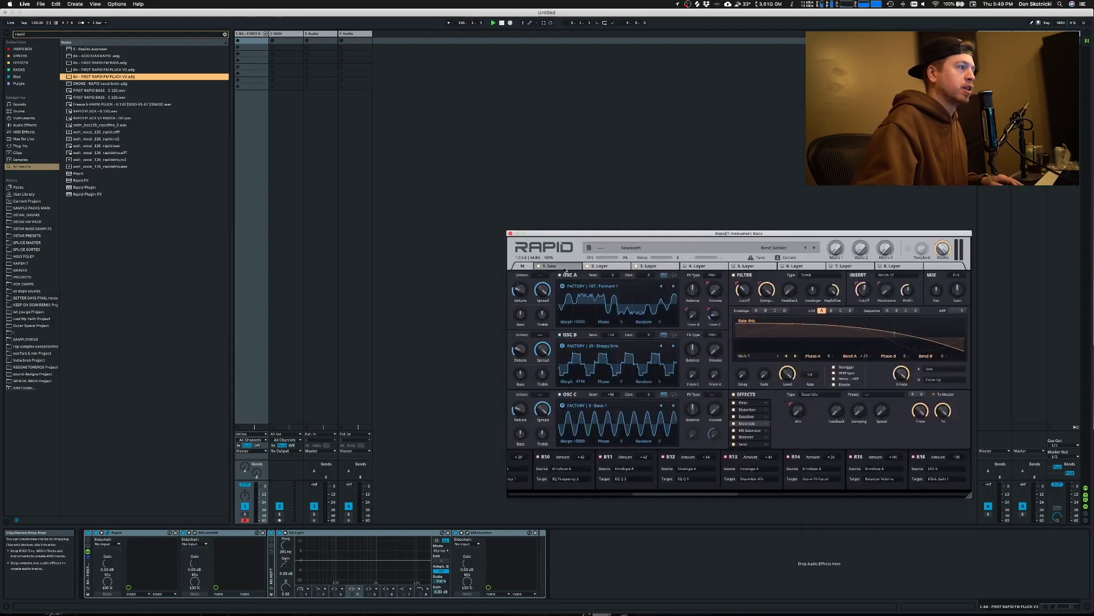
pyautogui.click(520, 266)
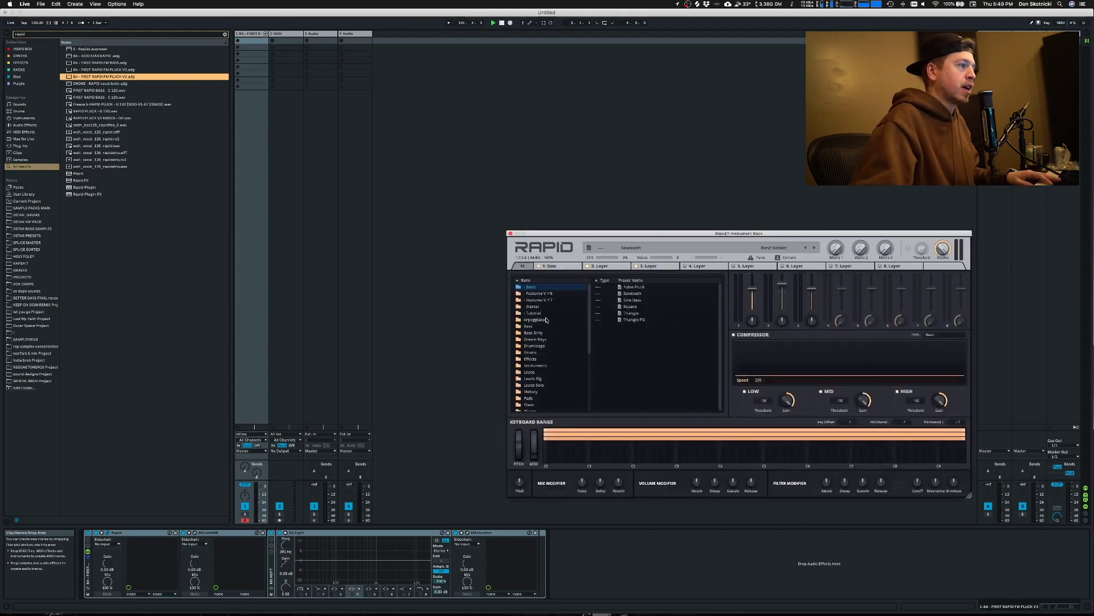
pyautogui.click(536, 332)
pyautogui.click(655, 313)
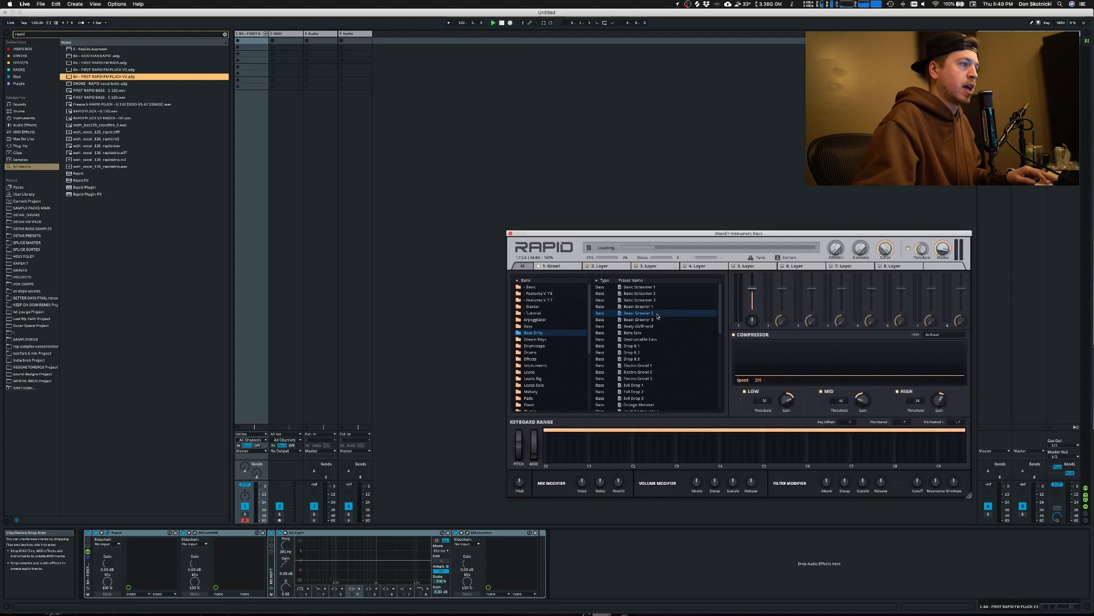
# Step: Delete the three effect devices that follow Rapid in the track's device chain
pyautogui.click(209, 534)
pyautogui.hotkey('shift', 'Right')
pyautogui.hotkey('shift', 'Right')
pyautogui.press('Delete')
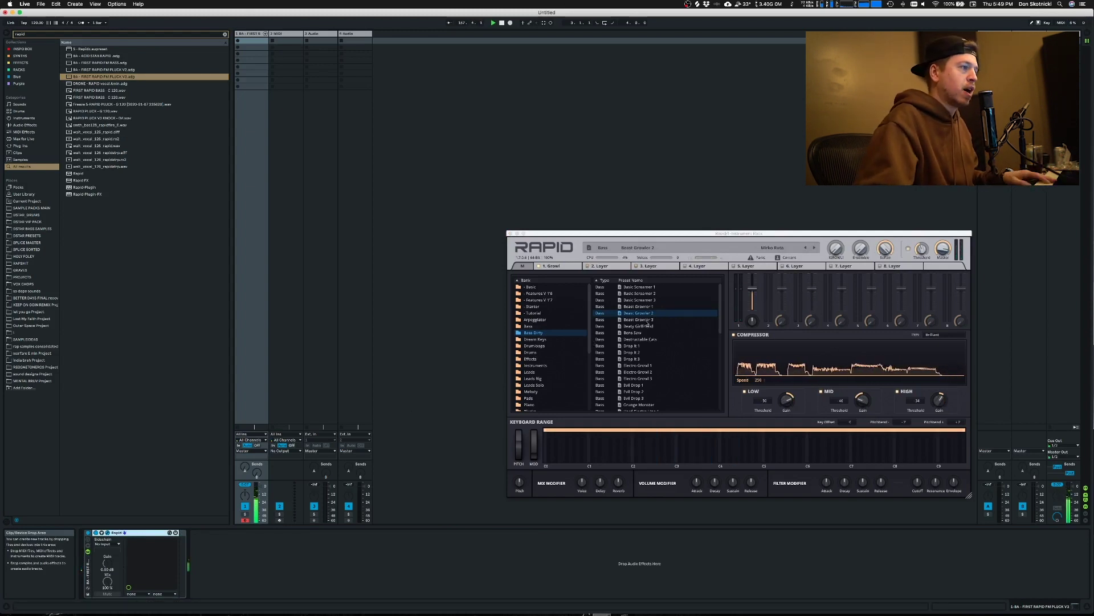
# Step: Audition Beast Growler 3 and Electro Growl 1 from the Bass Dirty bank, and Deep In Your Mind from Leads
pyautogui.click(647, 322)
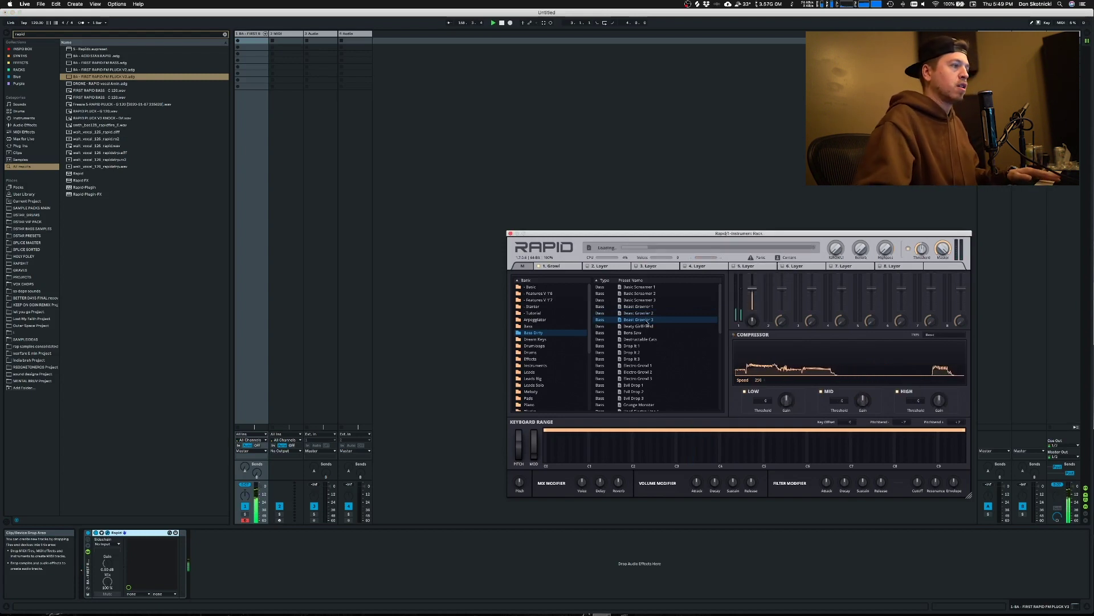
pyautogui.click(646, 367)
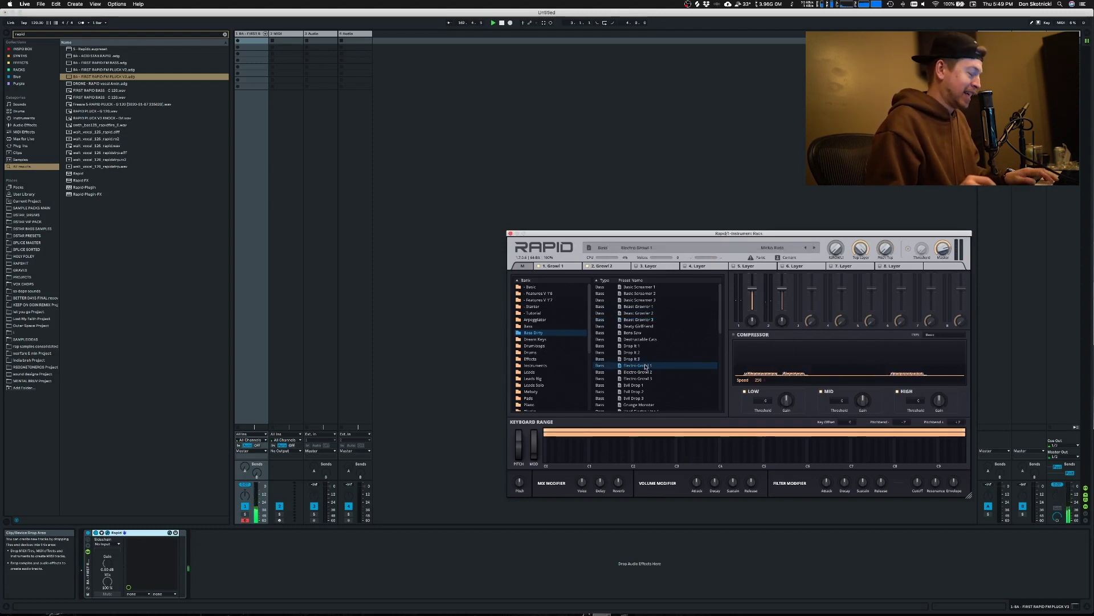
pyautogui.click(530, 371)
pyautogui.click(648, 353)
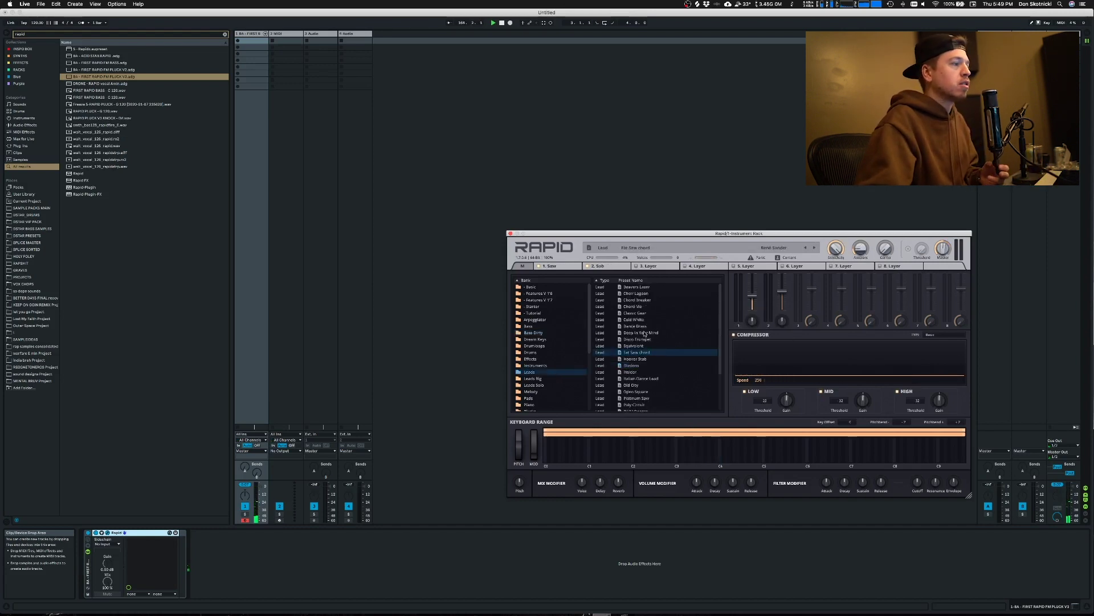
pyautogui.click(644, 334)
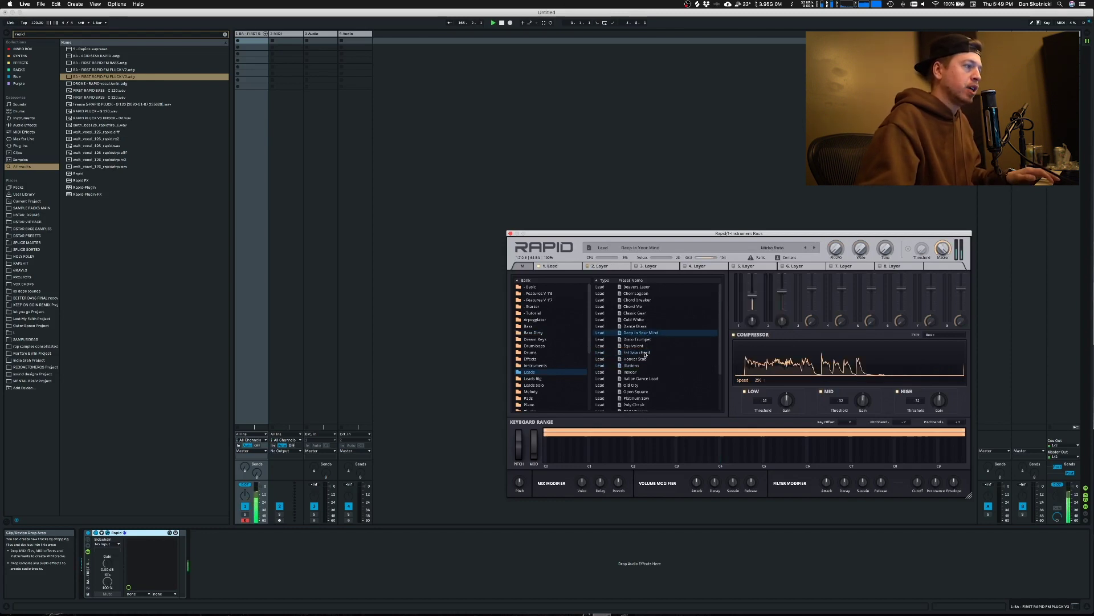
# Step: Look further down the Leads presets and audition Energy Lead 07 from the Leads Big bank
pyautogui.scroll(-5, 644, 352)
pyautogui.click(645, 357)
pyautogui.click(552, 379)
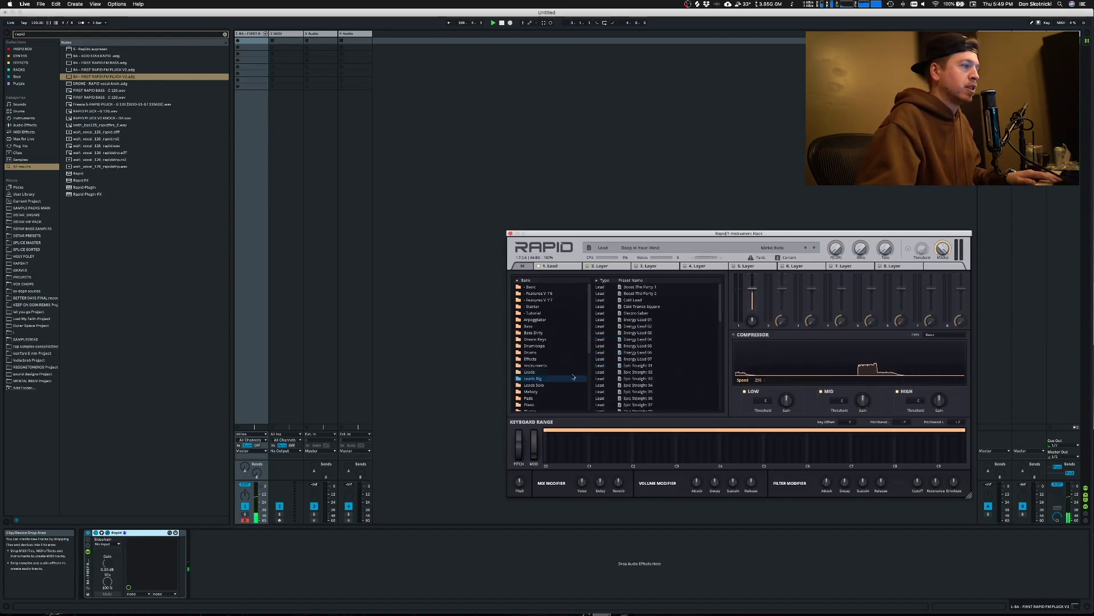
pyautogui.click(640, 359)
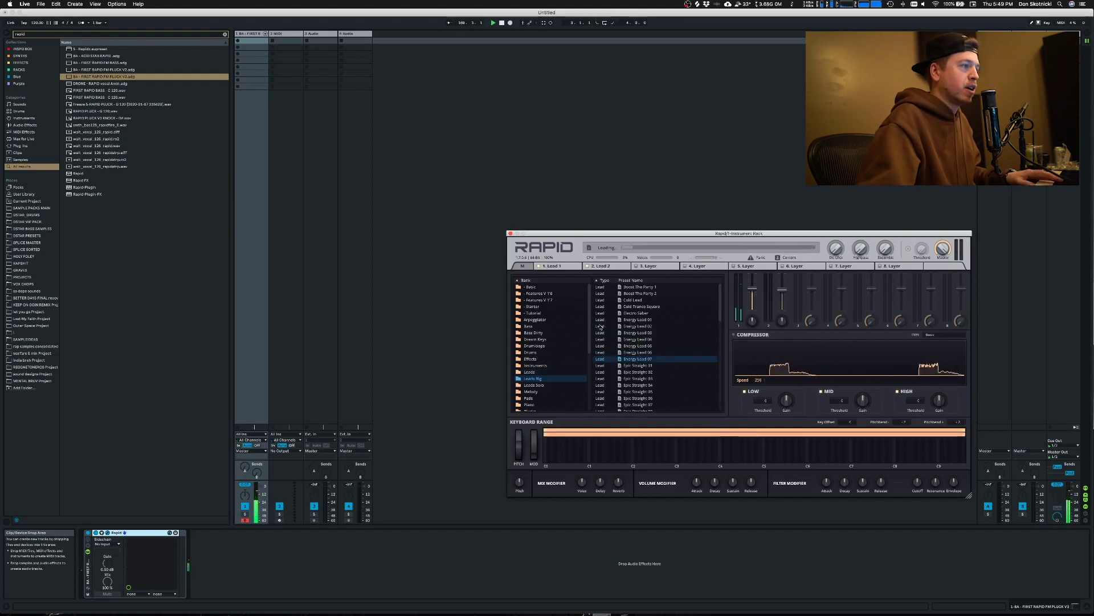
# Step: Audition the Emotional 1 preset from the Dream Keys bank and inspect its layer 1 oscillators
pyautogui.click(542, 338)
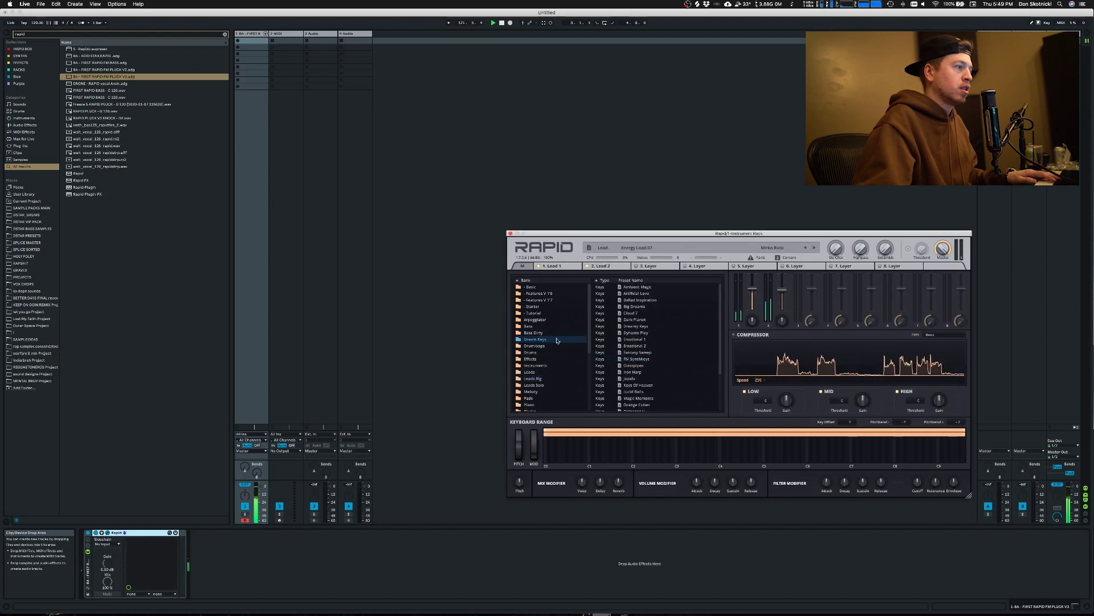
pyautogui.click(655, 334)
pyautogui.click(657, 338)
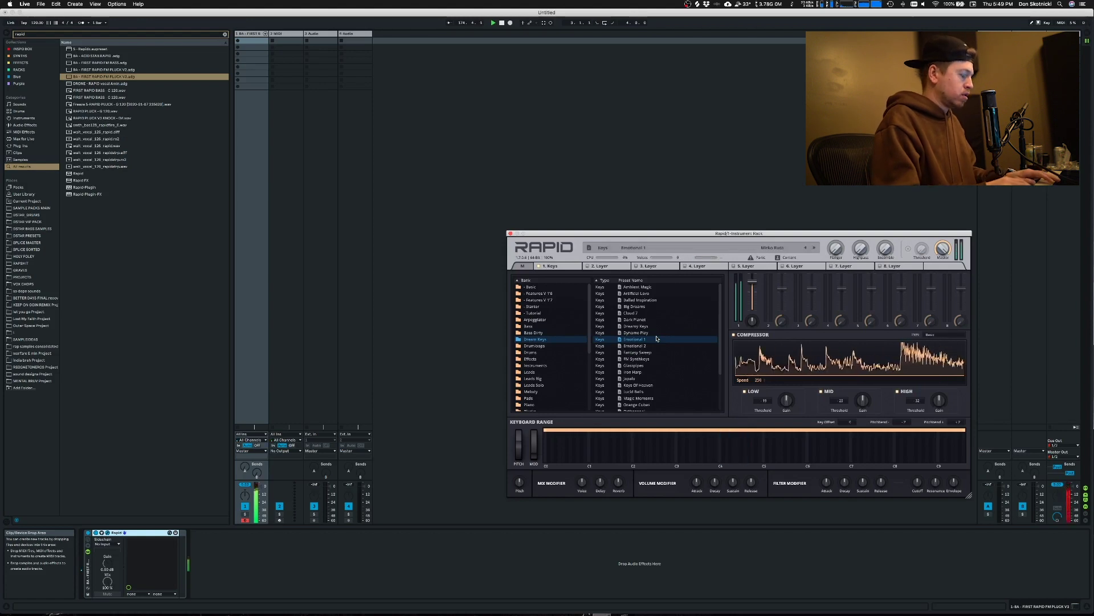
pyautogui.scroll(-2, 652, 360)
pyautogui.moveTo(651, 373)
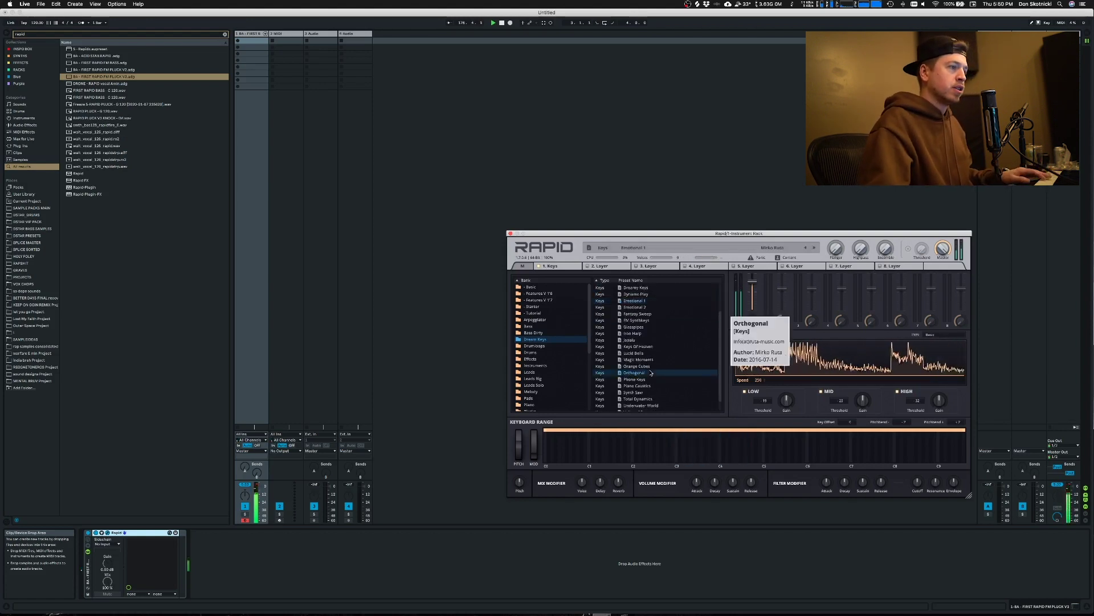
pyautogui.click(561, 268)
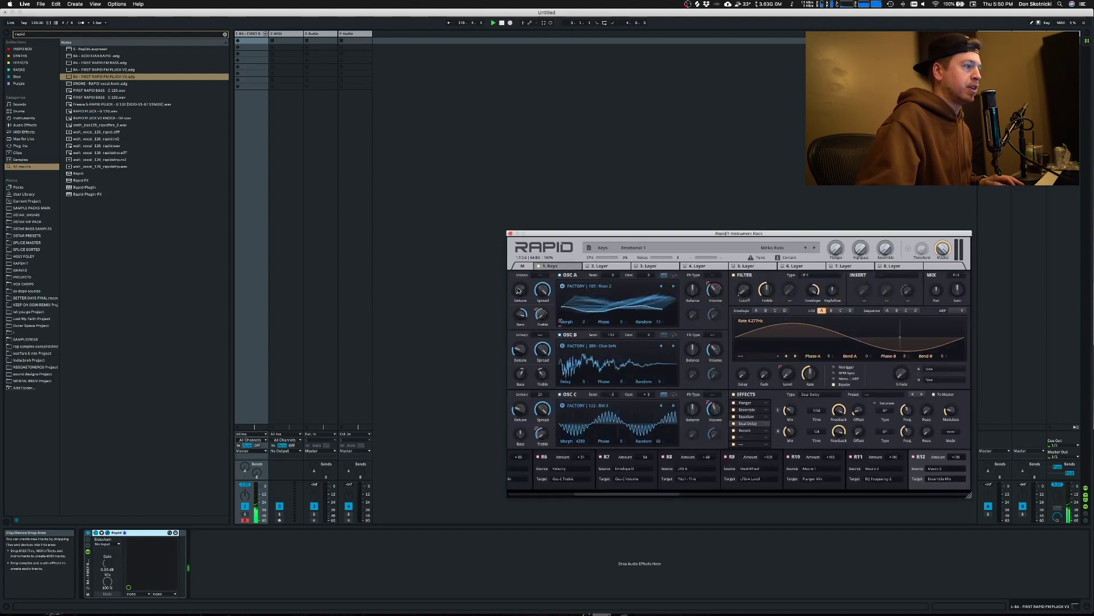
# Step: Load the Dream Keys preset listed just above Keys Of Heaven and show its layer 1
pyautogui.click(525, 267)
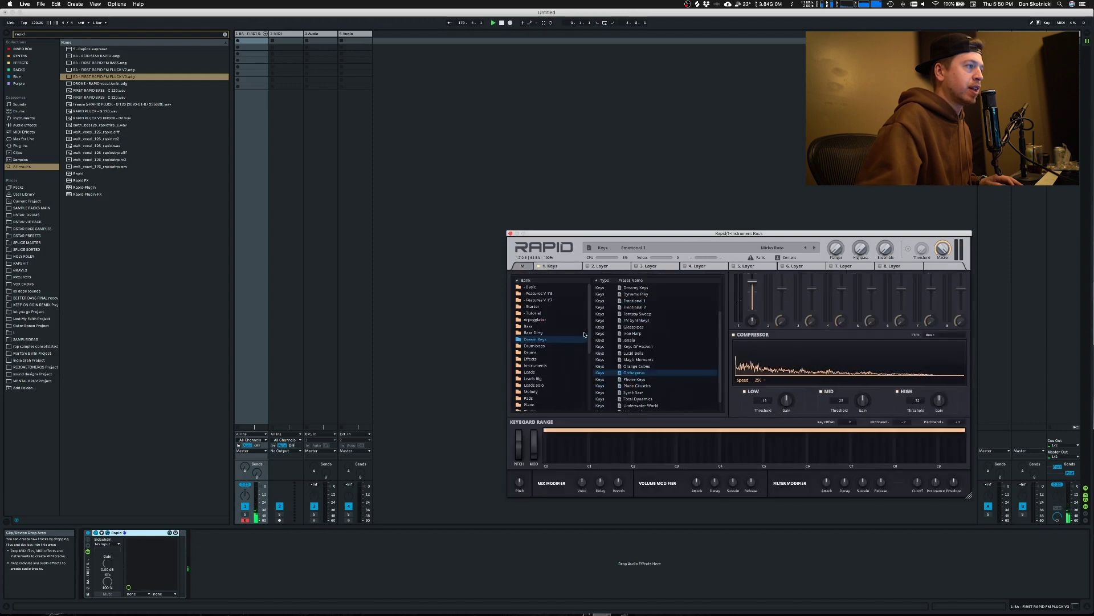
pyautogui.click(636, 341)
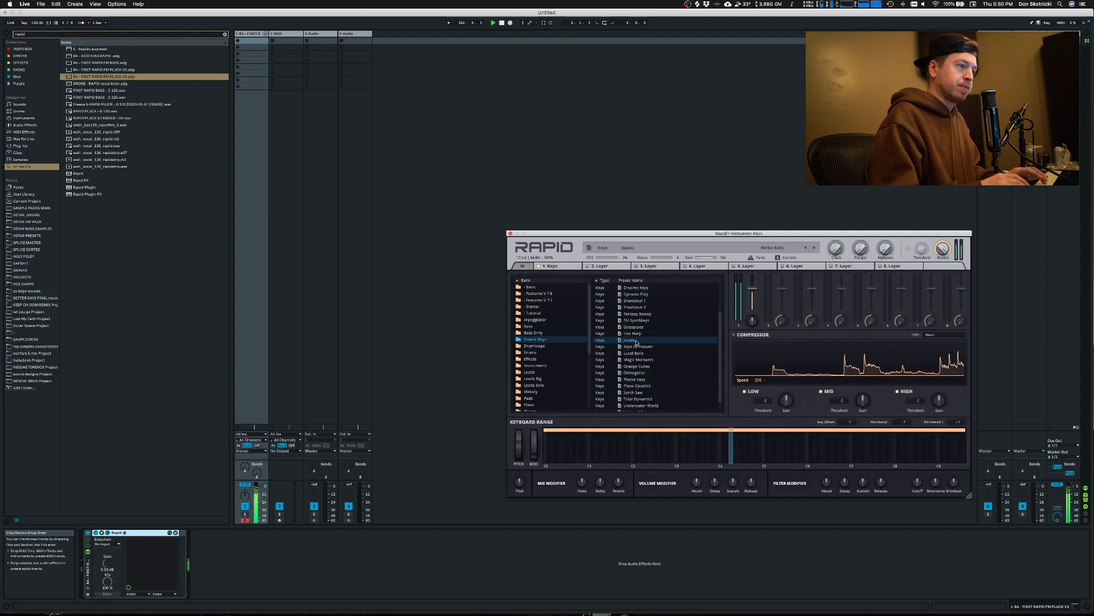
pyautogui.click(565, 268)
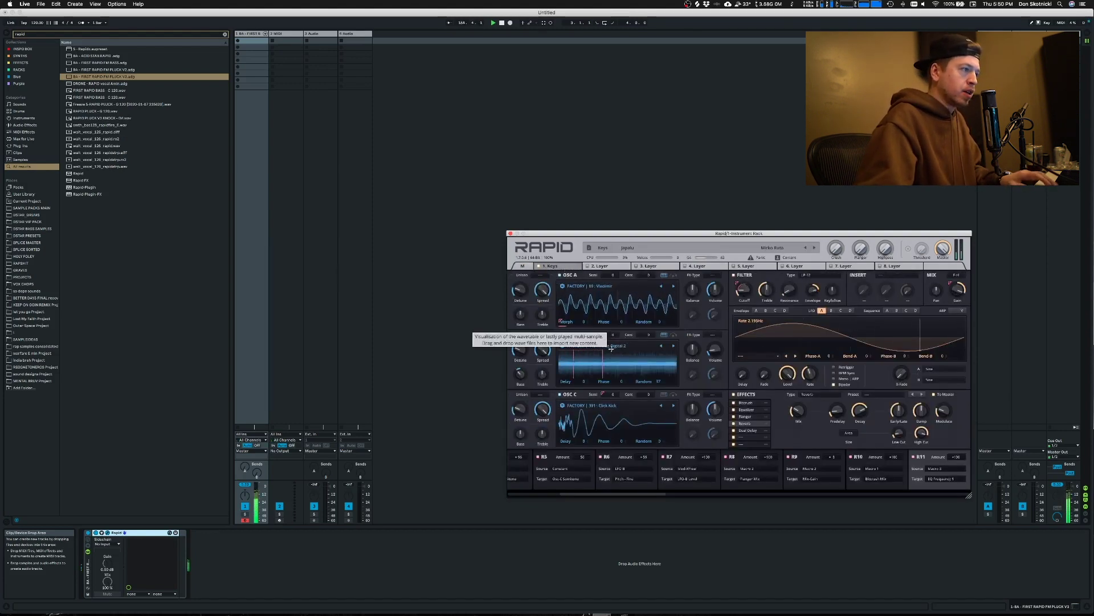
# Step: Switch to the Notes app to read the entry about sending to another layer, and return to Live
pyautogui.press('super+Tab')
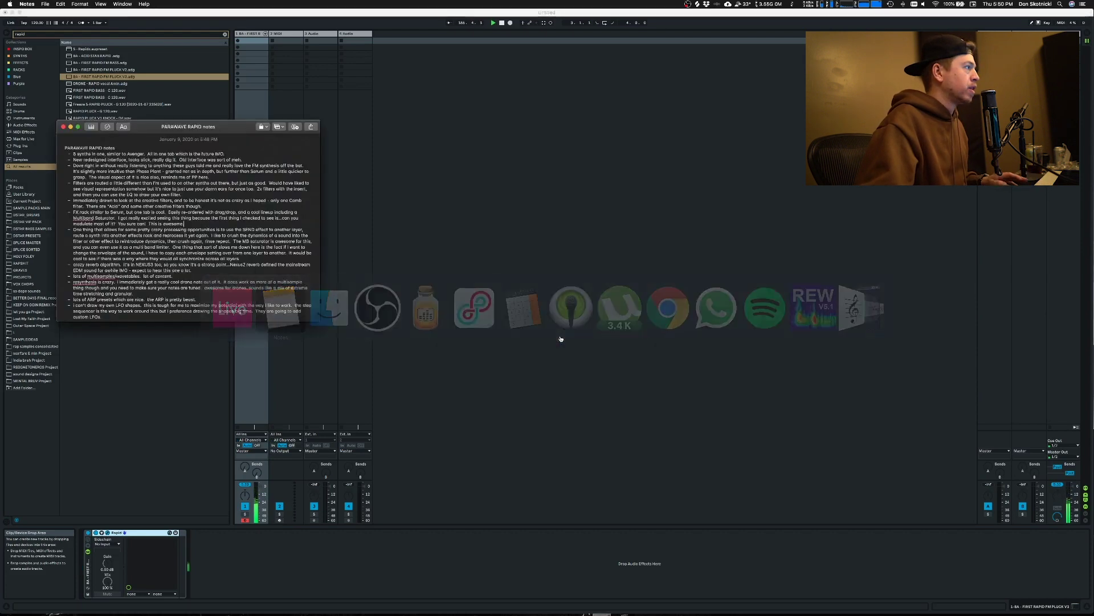
pyautogui.tripleClick(204, 236)
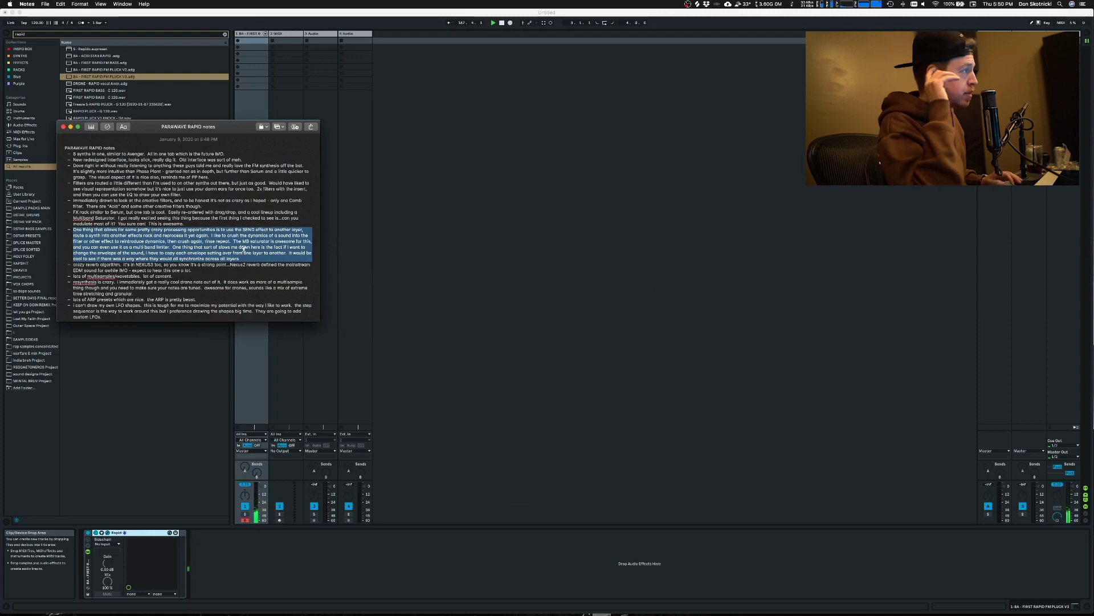
pyautogui.press('super+Tab')
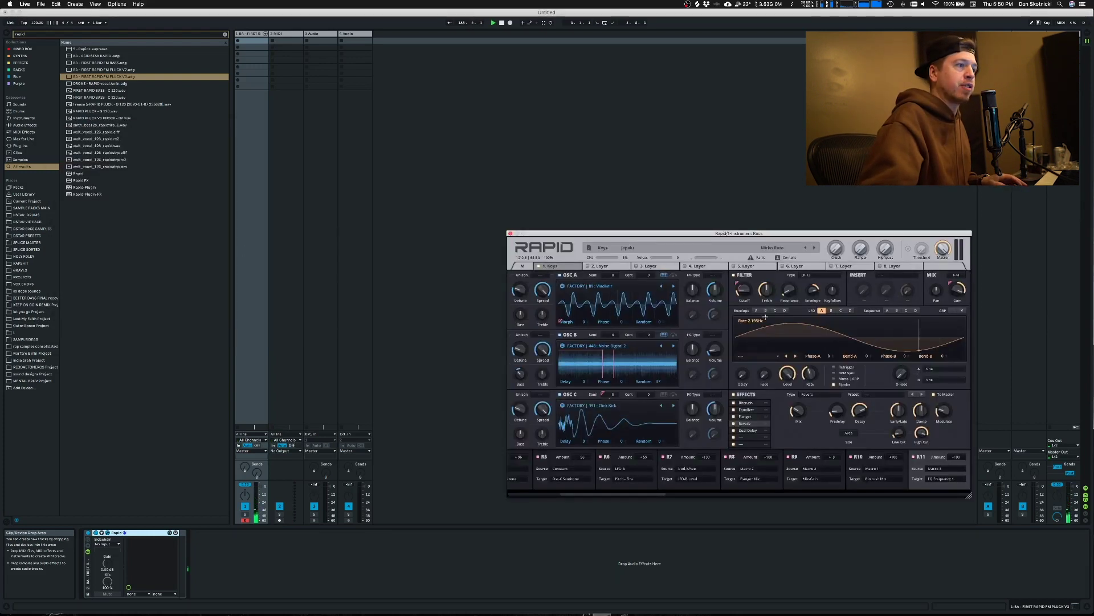
# Step: Add a Send effect in layer 1's sixth effects slot and raise its send amount to layer 2
pyautogui.click(747, 438)
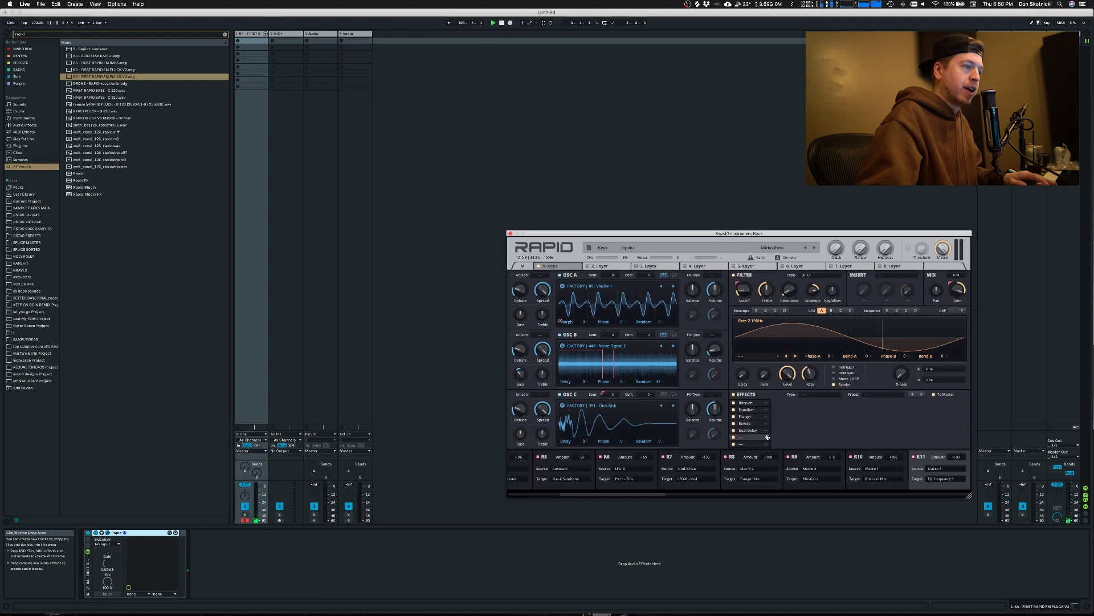
pyautogui.click(813, 395)
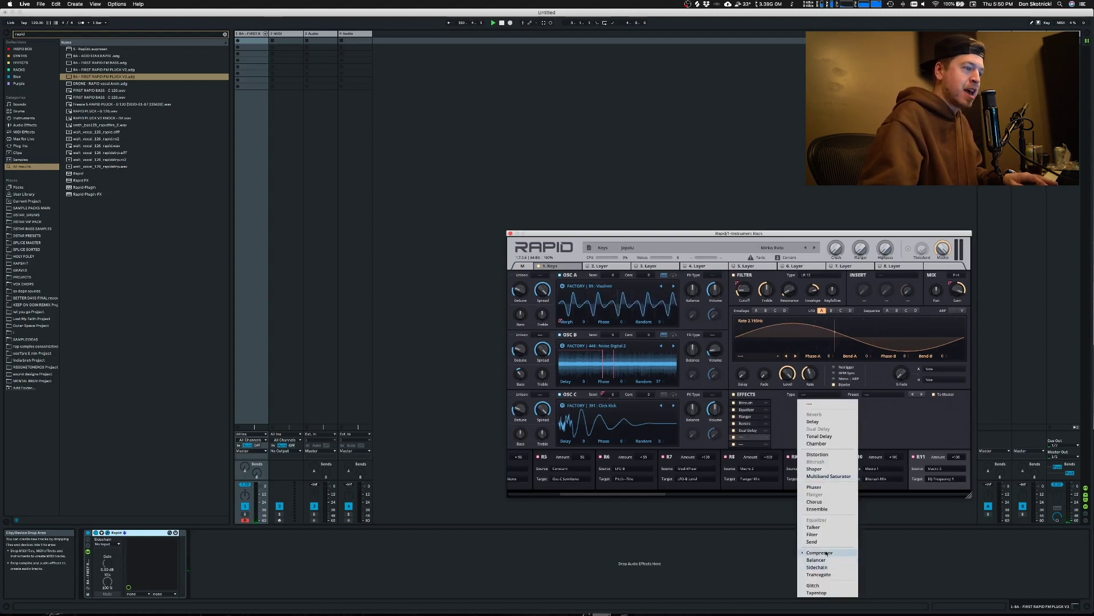
pyautogui.click(820, 541)
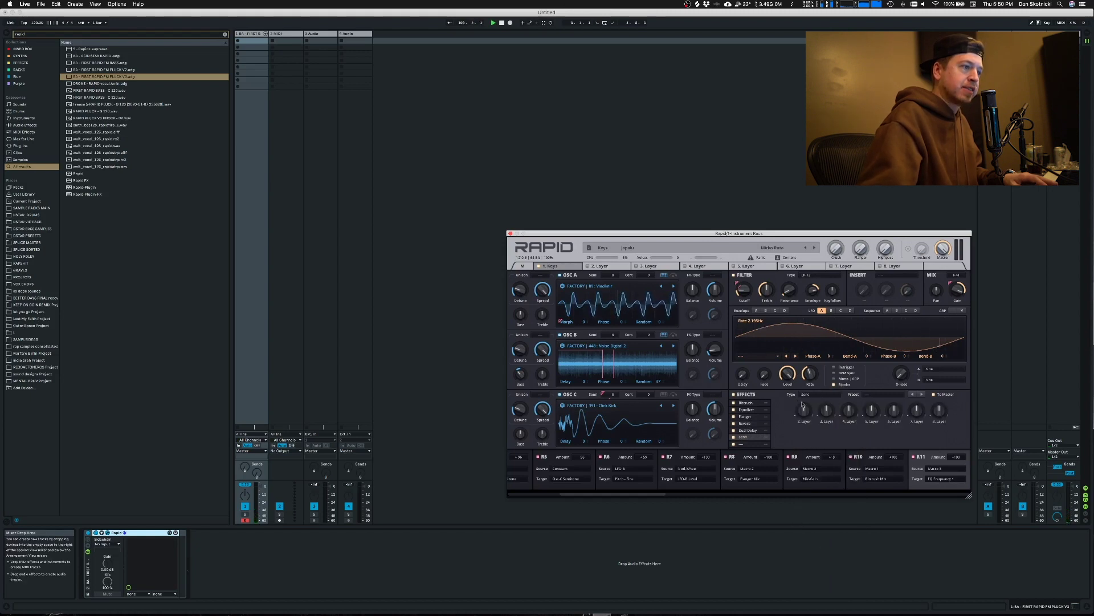
pyautogui.moveTo(803, 409); pyautogui.dragTo(803, 399)
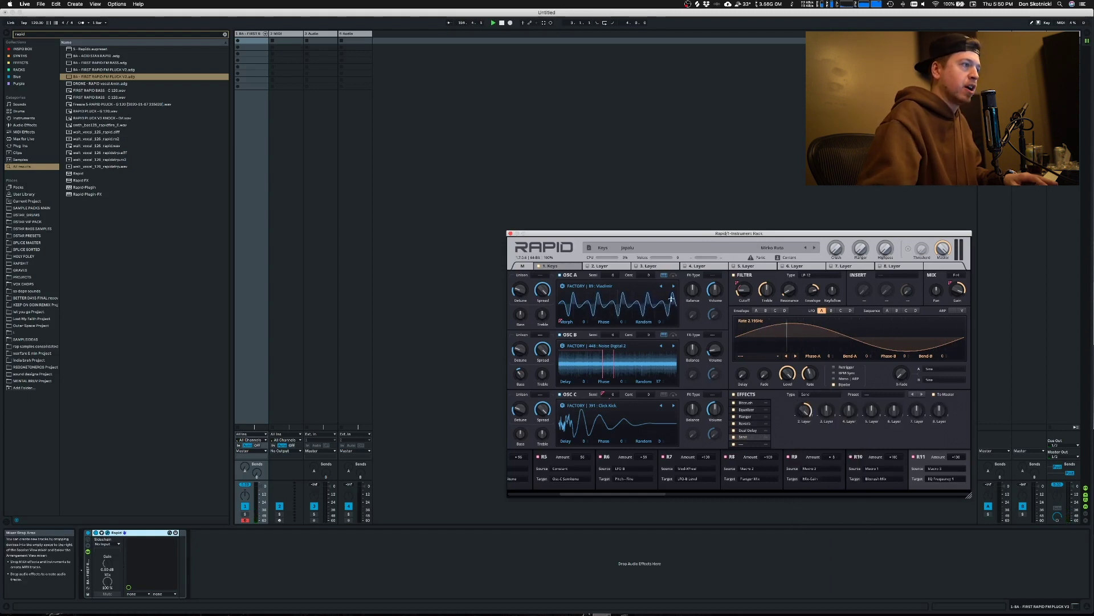
# Step: Examine the effect types available for layer 2's first effects slot
pyautogui.click(613, 267)
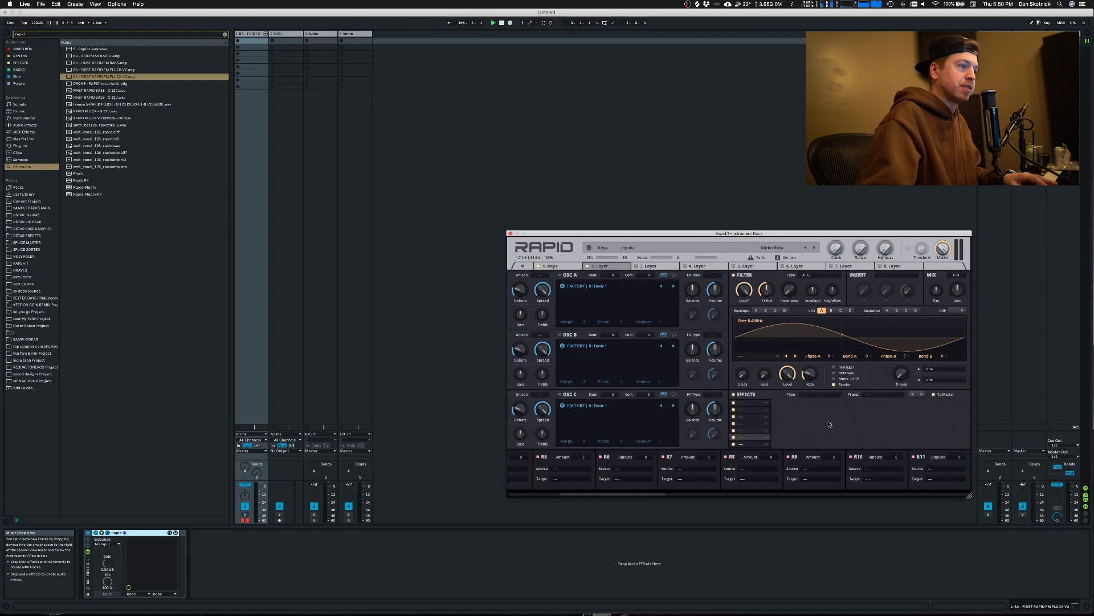
pyautogui.click(747, 401)
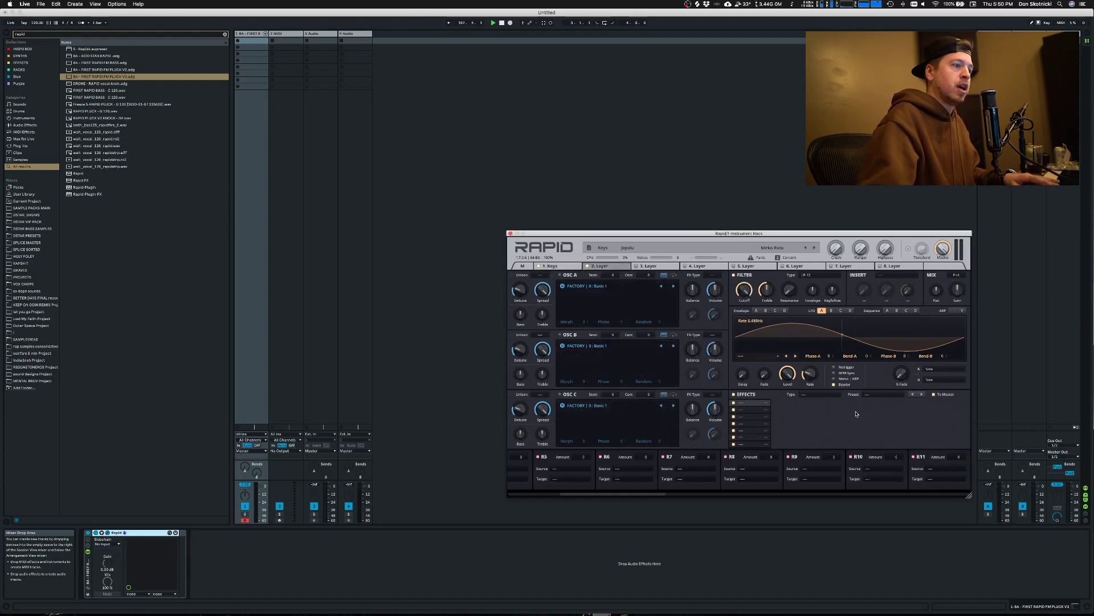
pyautogui.click(821, 395)
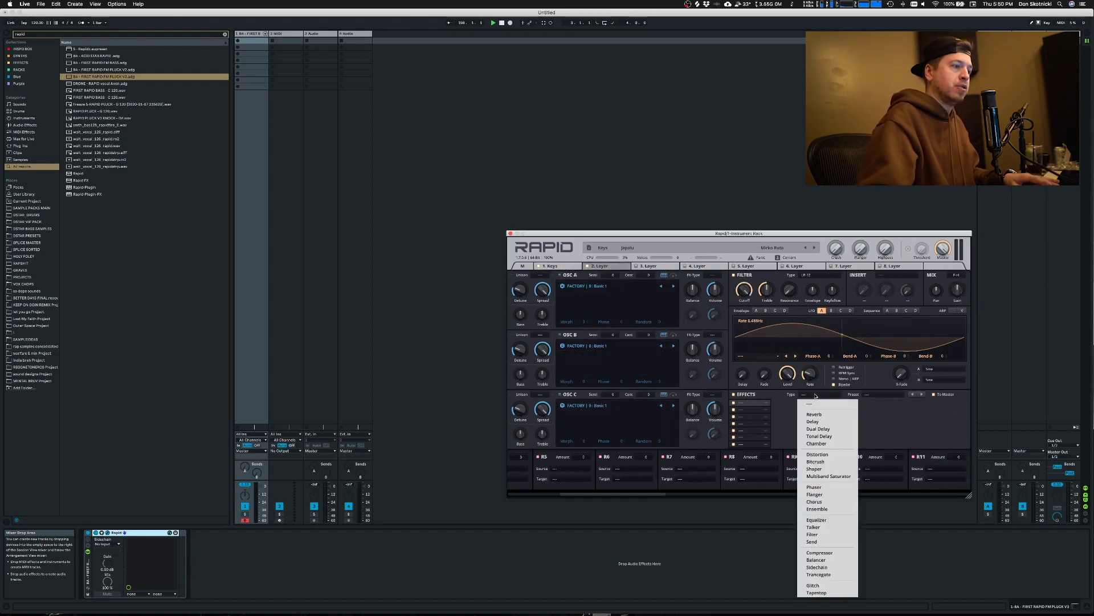
pyautogui.click(793, 443)
# Step: Return to layer 1, check the effect types for its empty seventh slot, and show the Send effect's settings
pyautogui.click(552, 266)
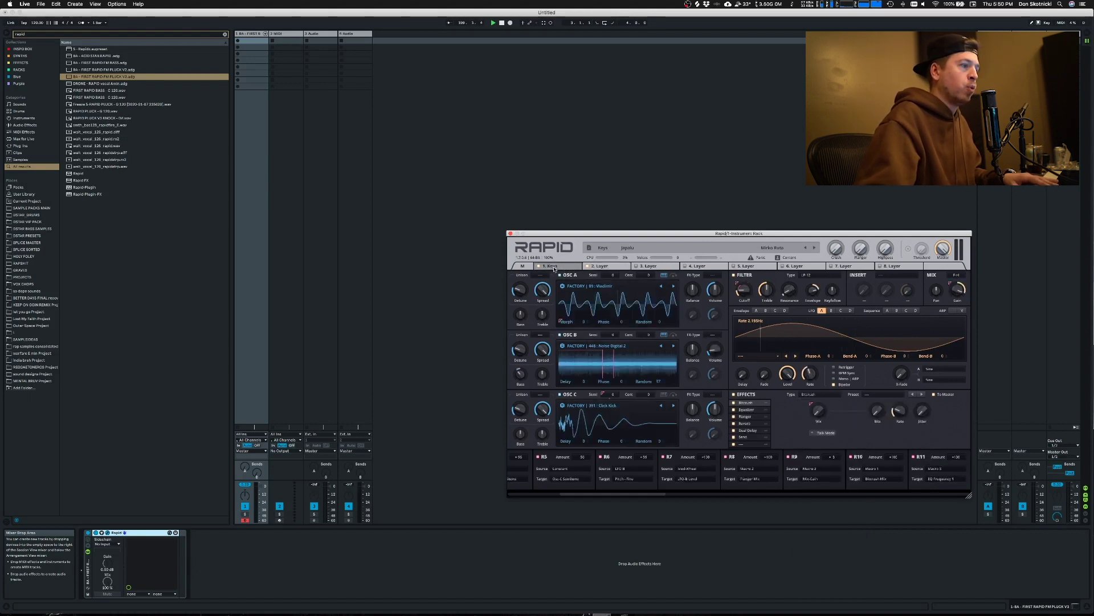
pyautogui.click(757, 410)
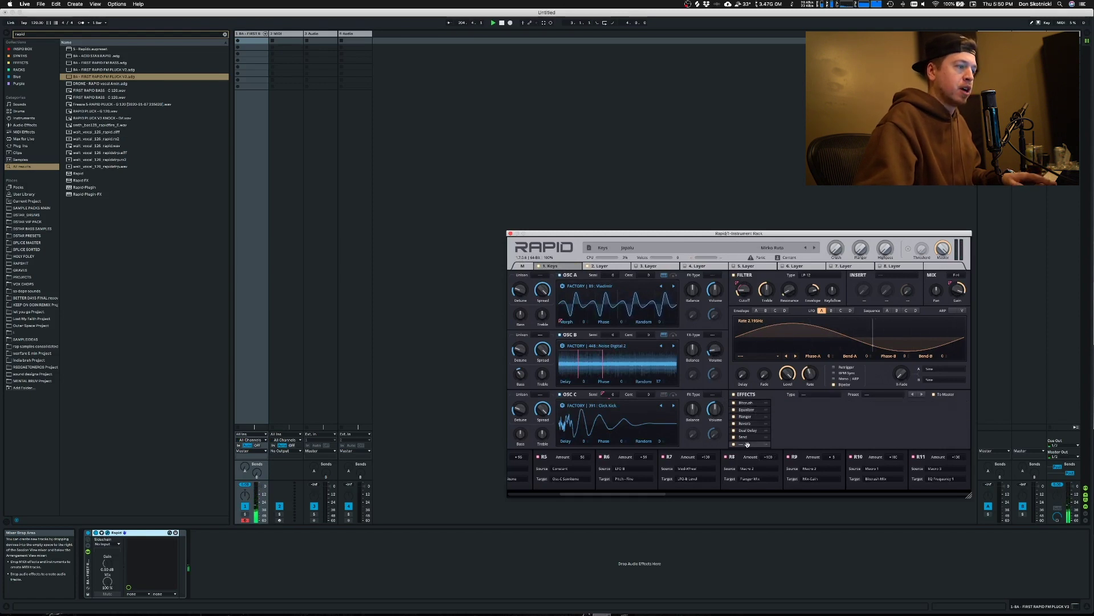
pyautogui.click(816, 394)
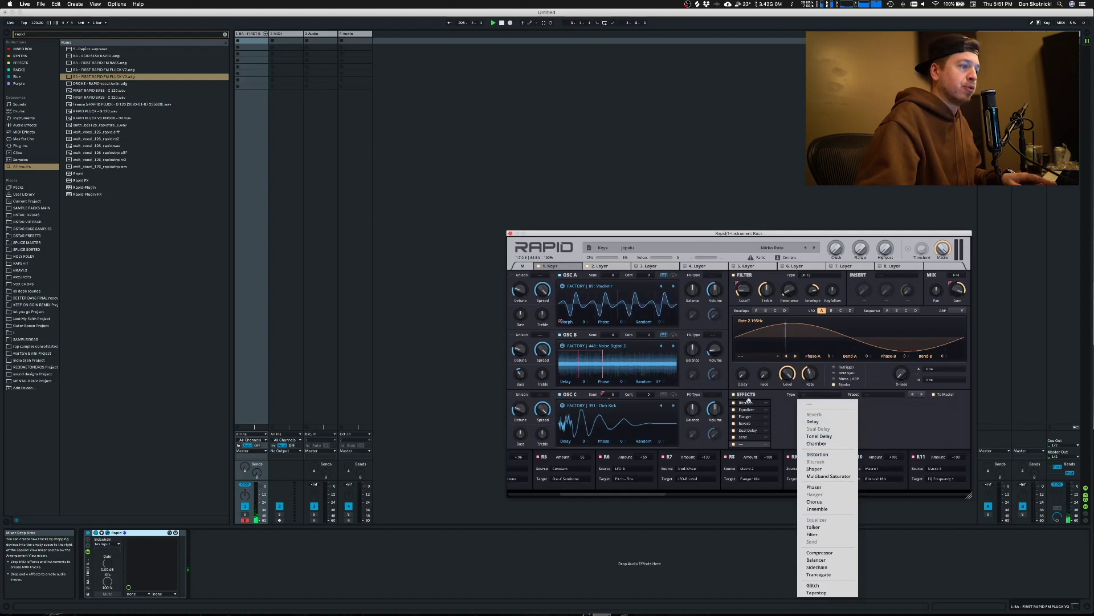
pyautogui.click(748, 438)
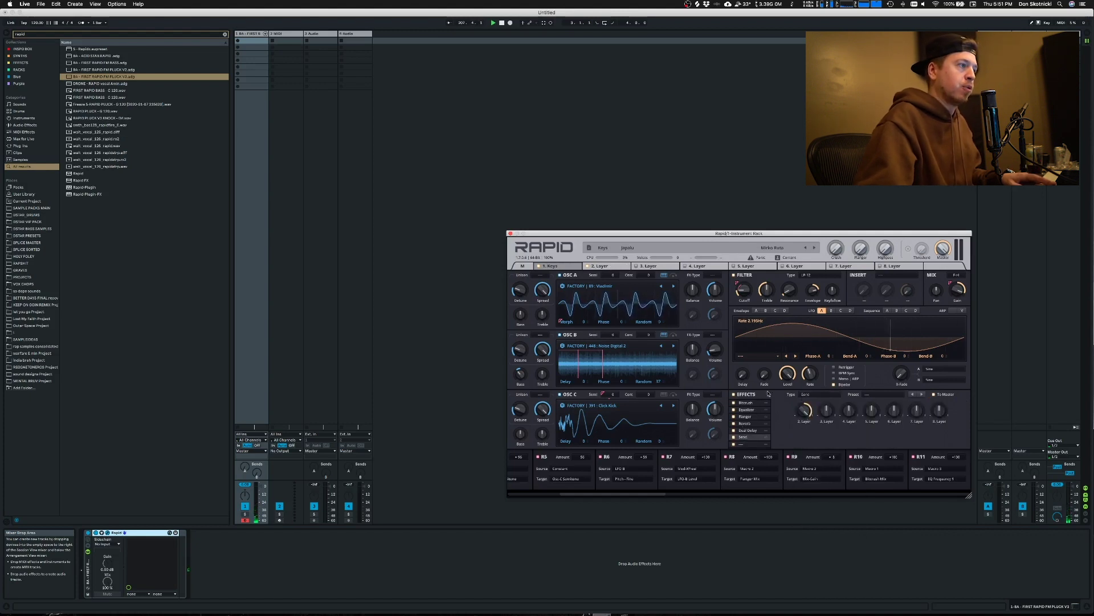
# Step: Revisit layer 2's effect type choices and select its fifth effects slot
pyautogui.click(599, 267)
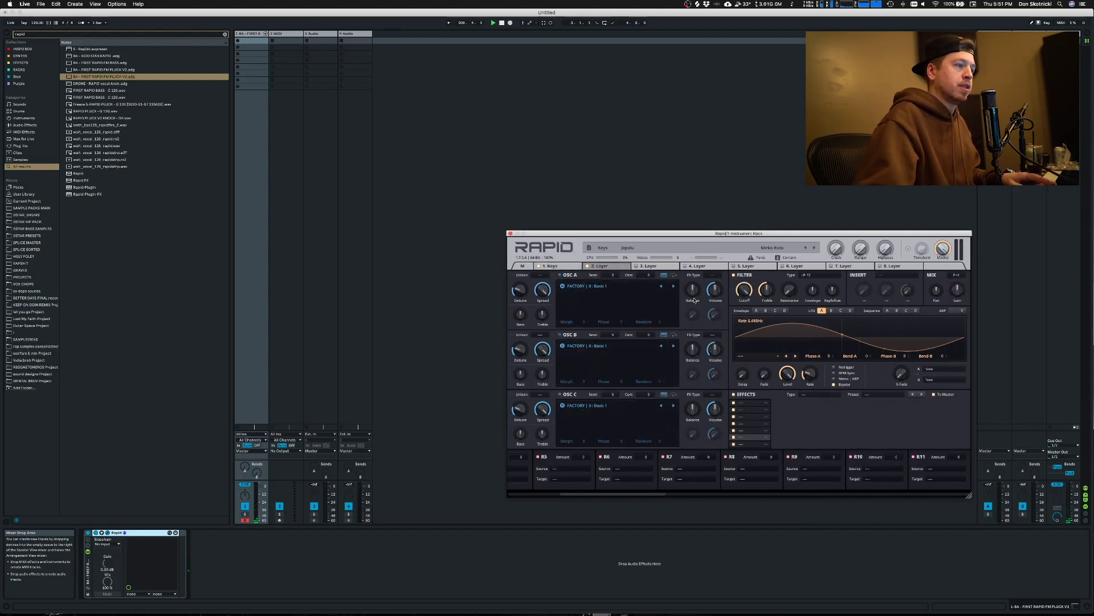
pyautogui.click(807, 394)
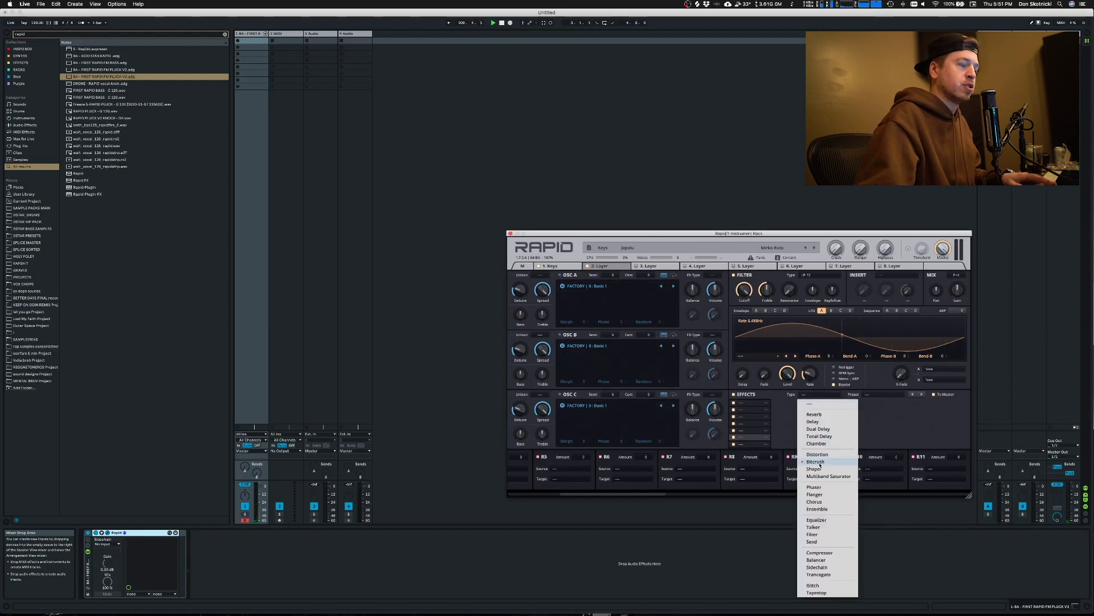
pyautogui.click(765, 430)
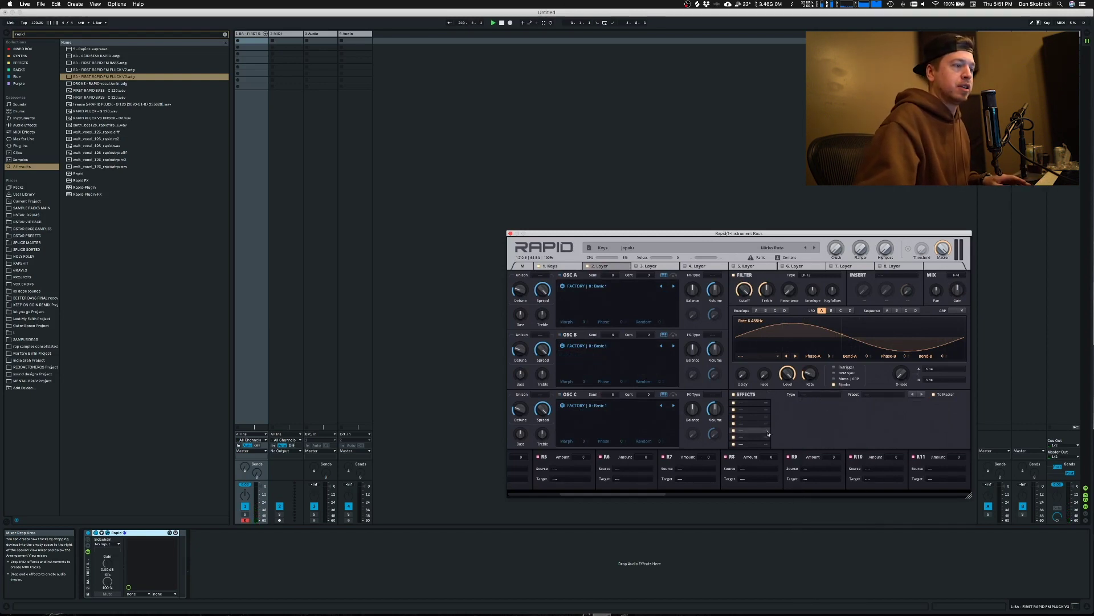
# Step: Consult the Send effect and envelope-copying paragraph in the Notes document, clear its text selection, and return to Live
pyautogui.press('super+Tab')
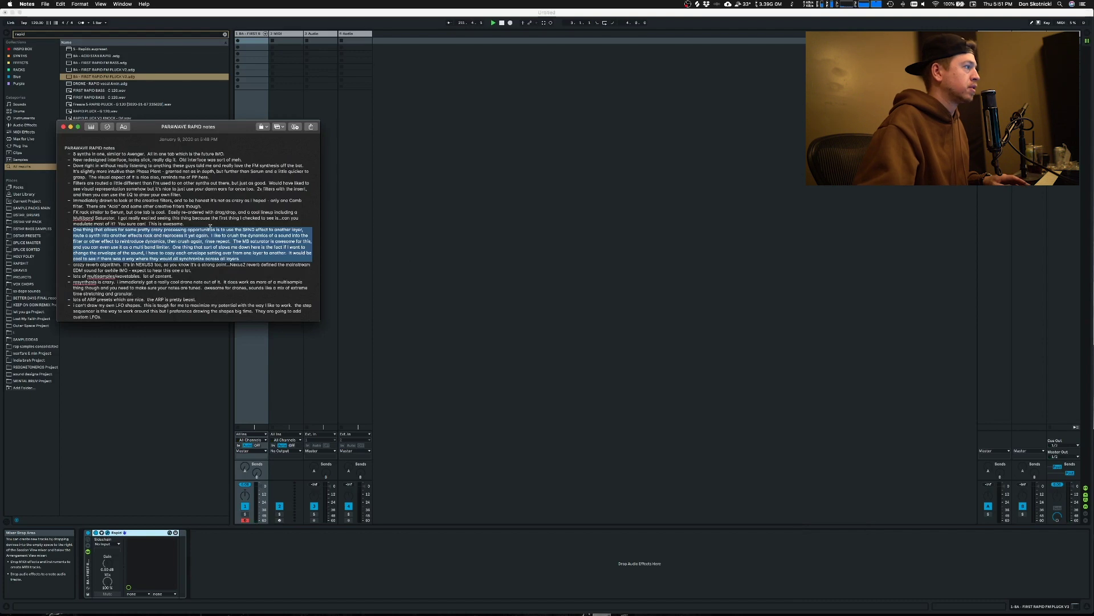
pyautogui.click(252, 261)
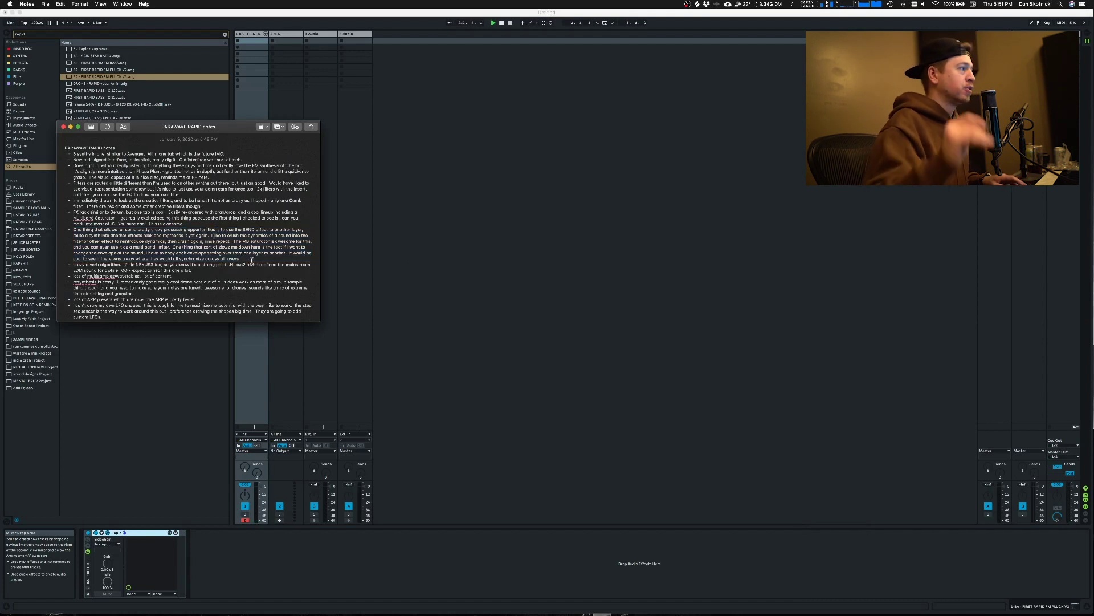
pyautogui.press('super+Tab')
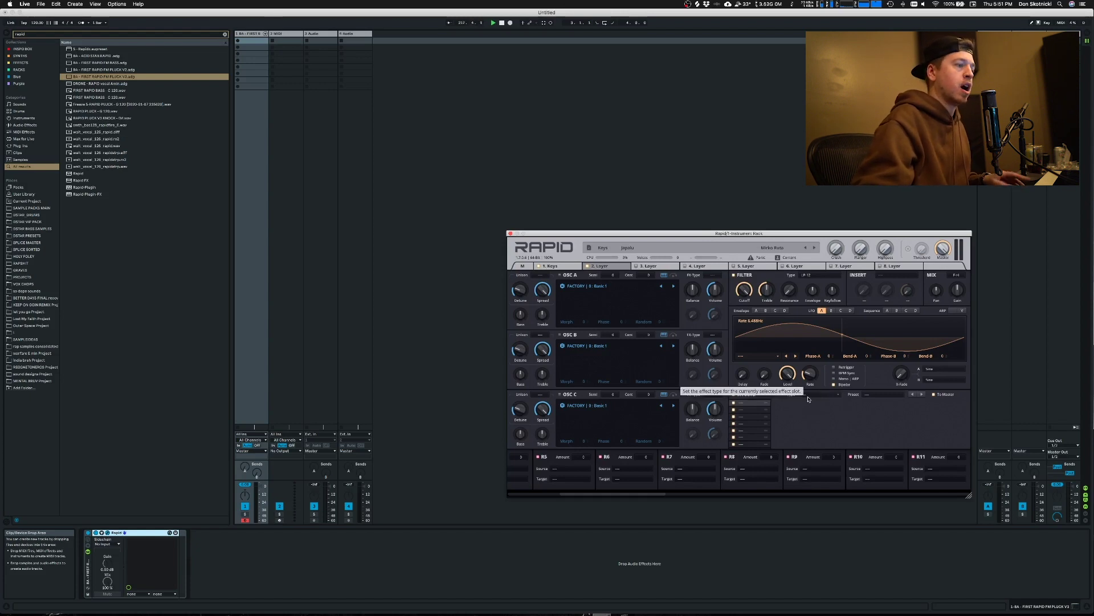
pyautogui.press('super+Tab')
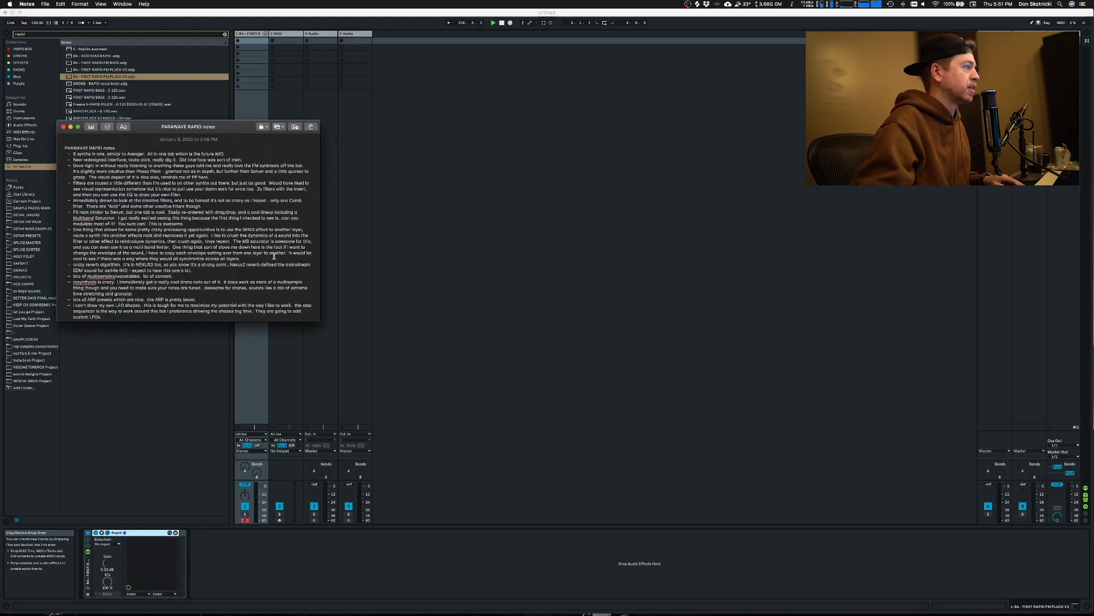
pyautogui.click(340, 286)
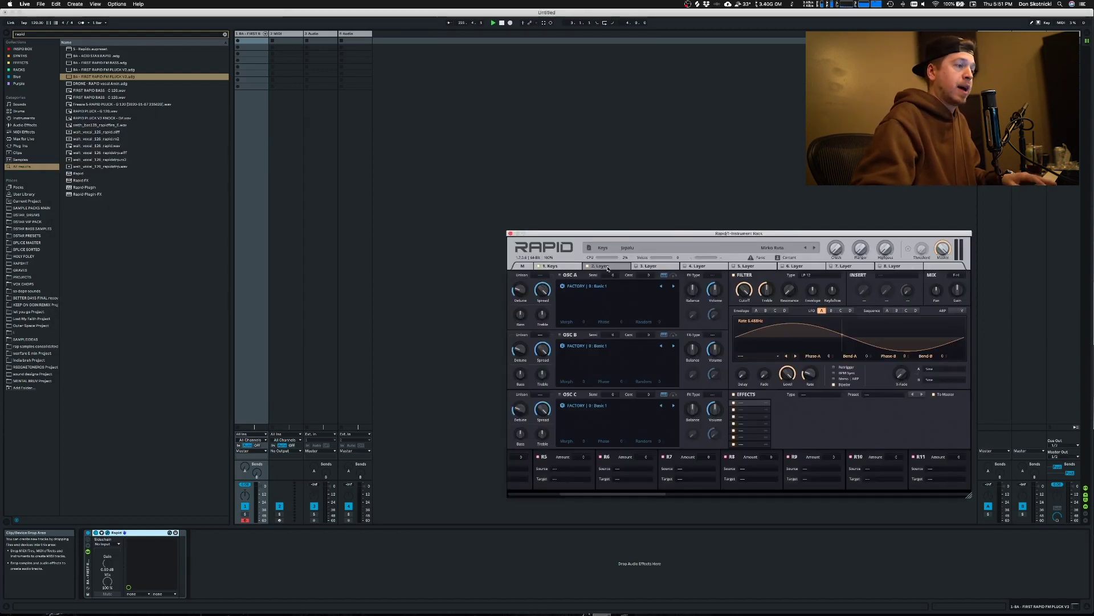
# Step: Compare layers 1 and 2, and show the copy and paste options for layer 2's LFO A
pyautogui.click(570, 266)
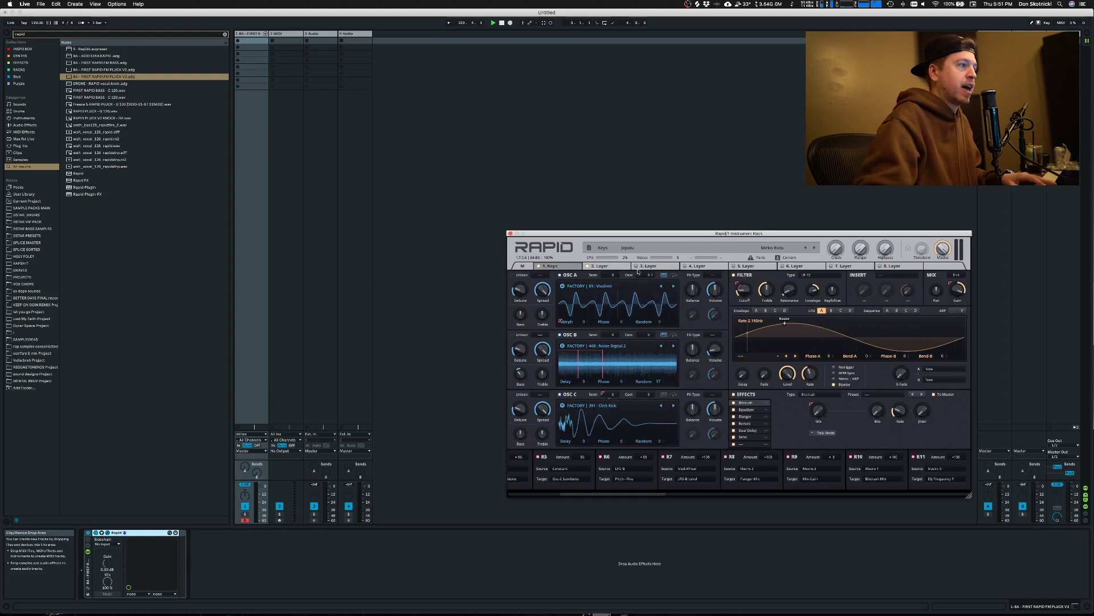
pyautogui.click(611, 266)
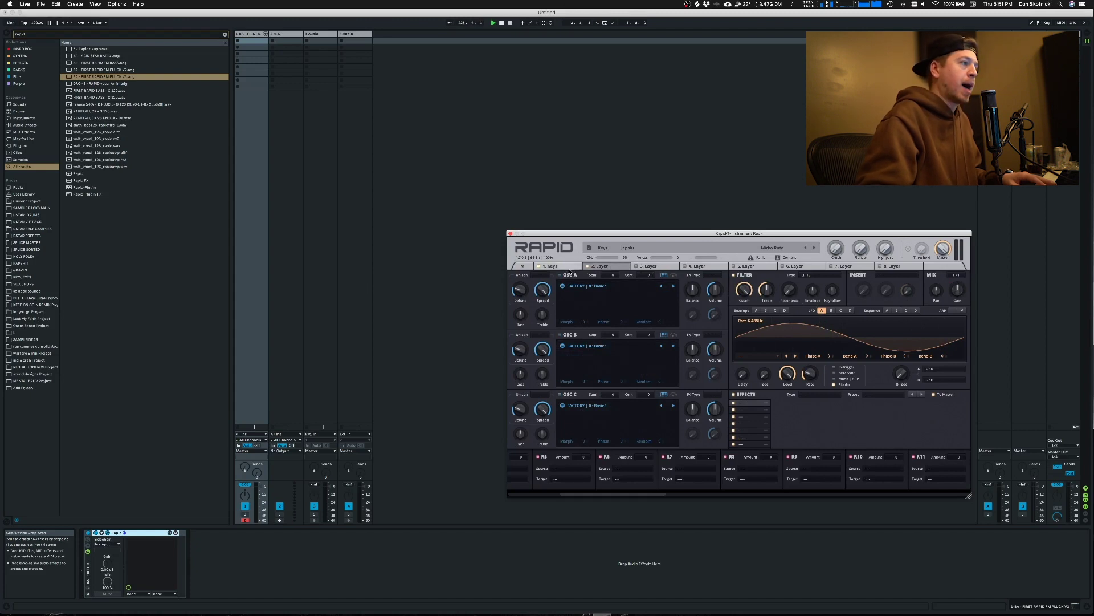
pyautogui.rightClick(822, 310)
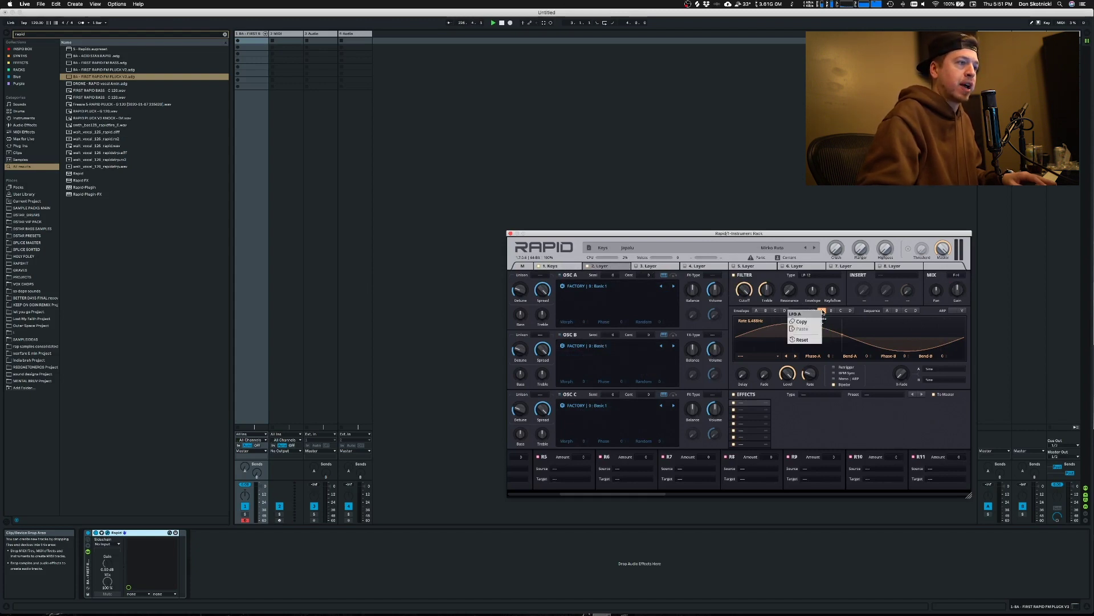
pyautogui.click(577, 273)
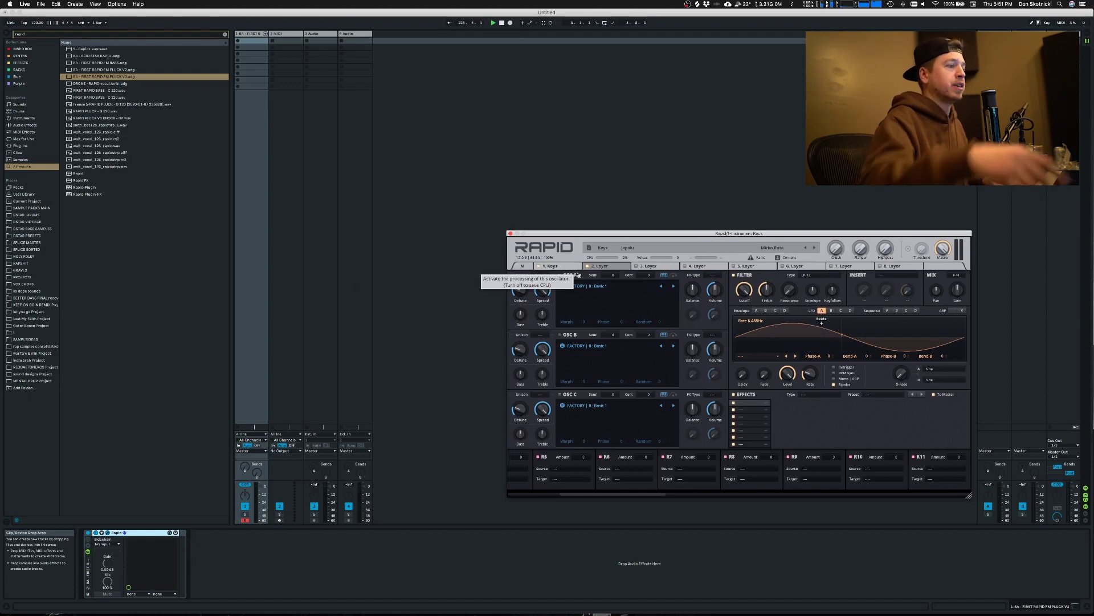
# Step: Read on through the review notes and highlight the lines about the reverb algorithm, multisamples and wavetables
pyautogui.press('super+Tab')
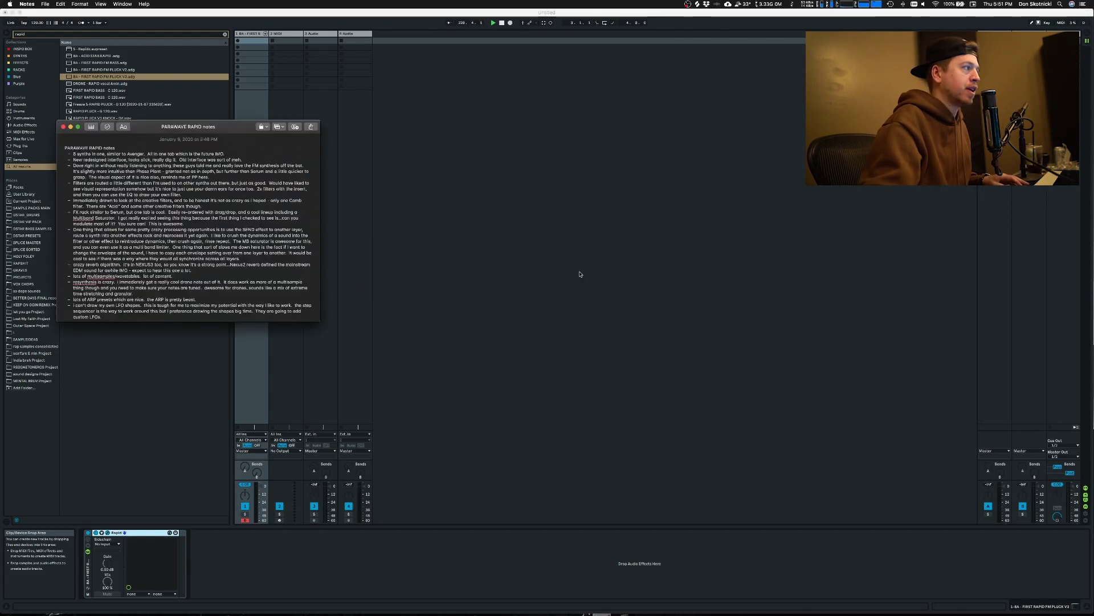
pyautogui.scroll(-2, 221, 276)
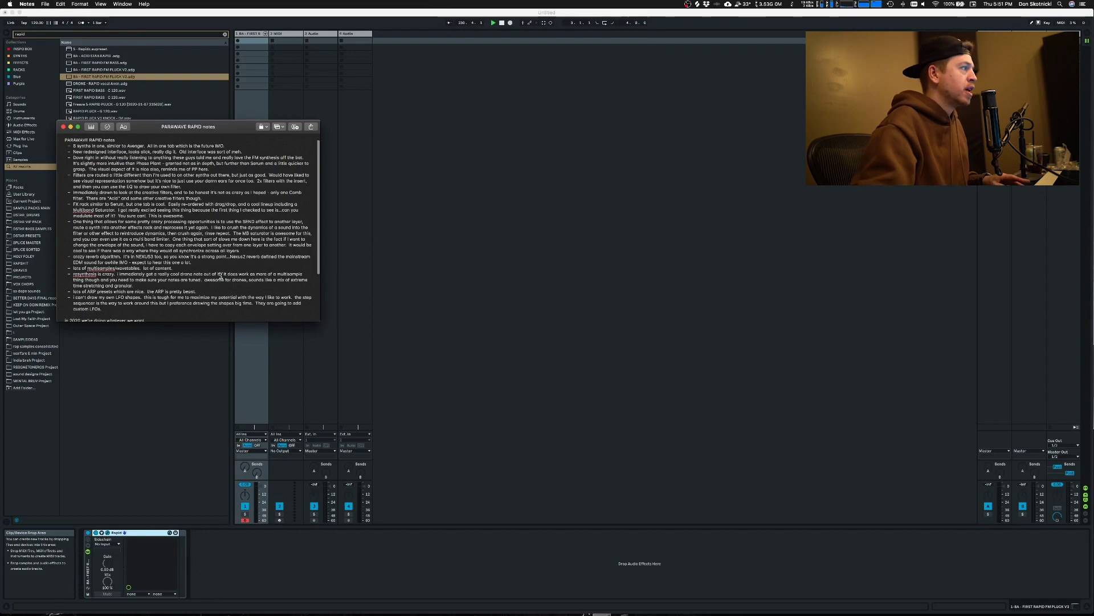
pyautogui.press('super+Tab')
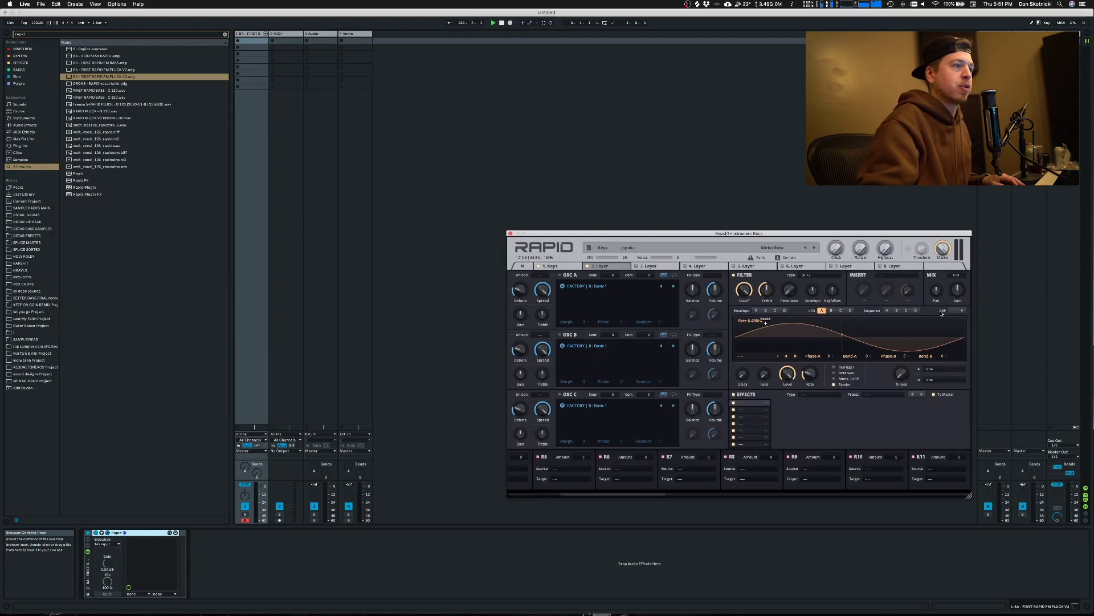
pyautogui.press('super+Tab')
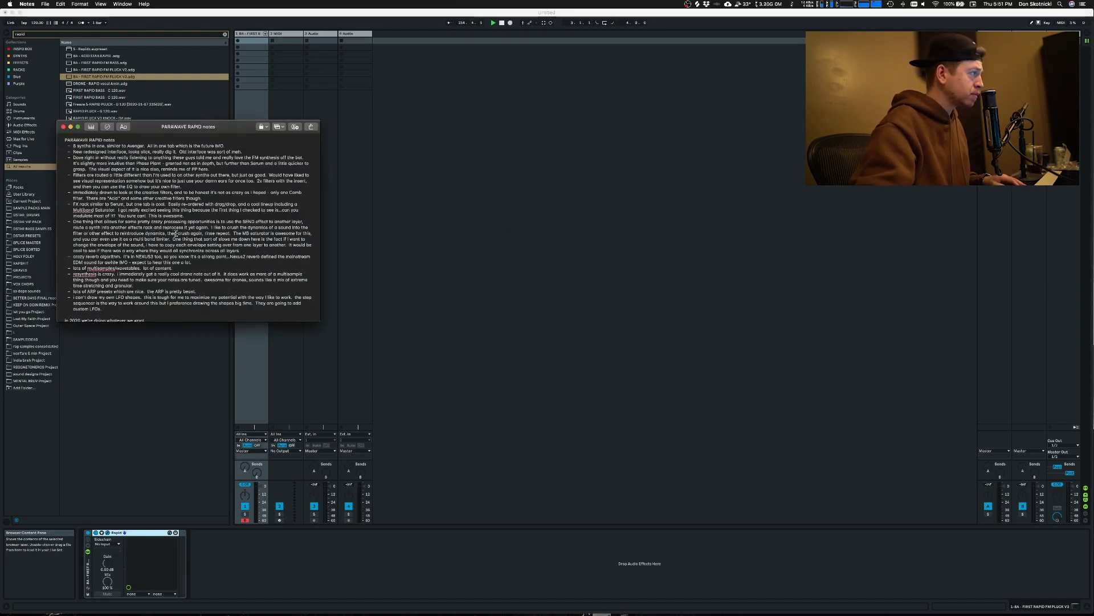
pyautogui.moveTo(190, 266); pyautogui.dragTo(190, 251)
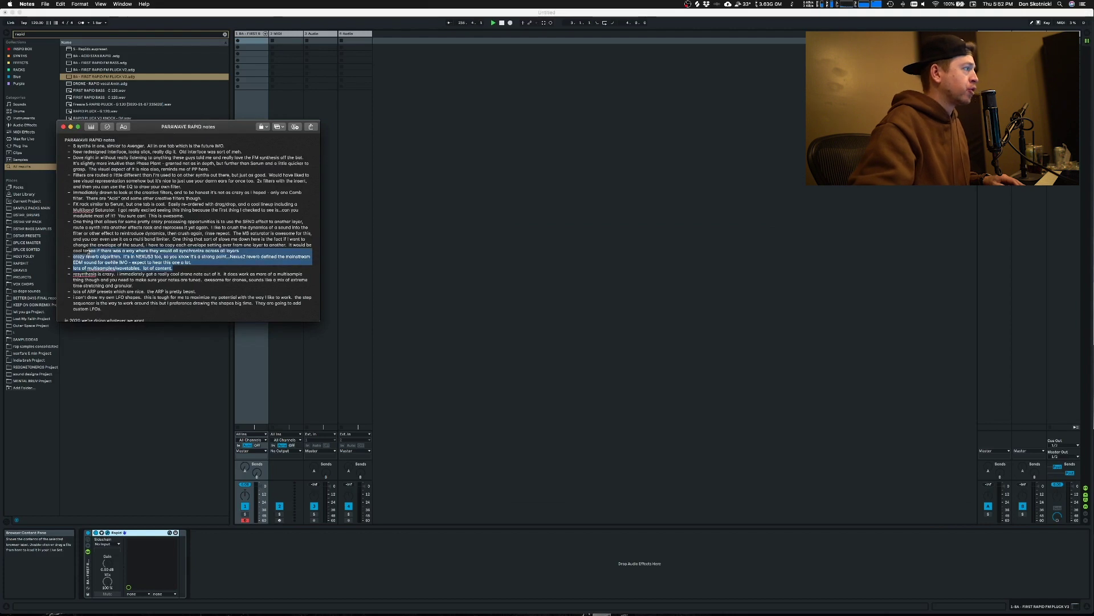
# Step: Switch to Live, show layer 1's Reverb effect and browse its Solar presets without choosing one
pyautogui.press('super+Tab')
pyautogui.click(550, 265)
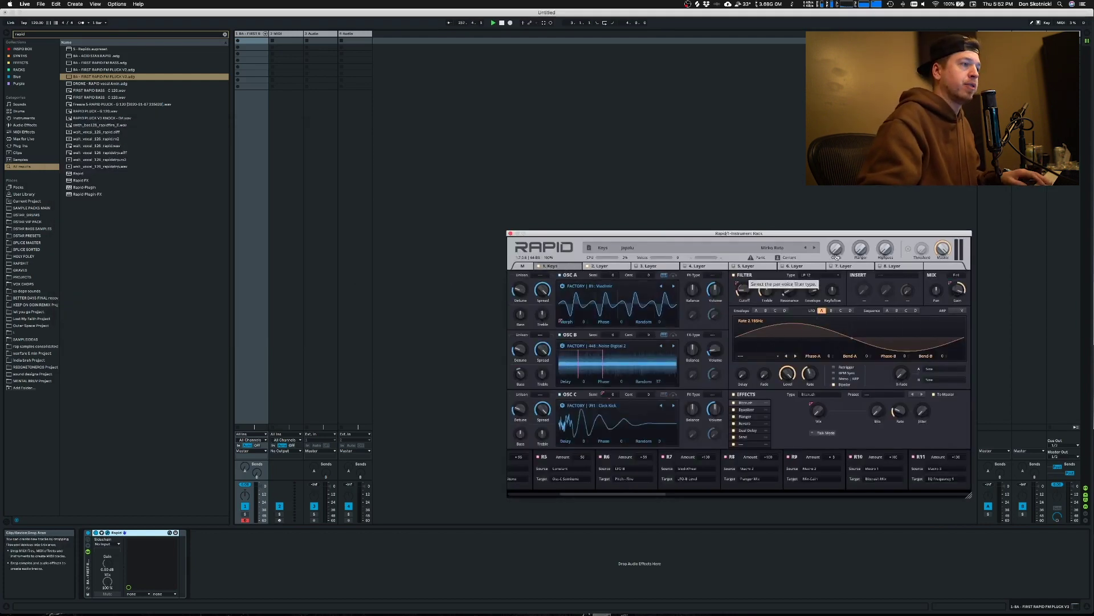
pyautogui.click(751, 424)
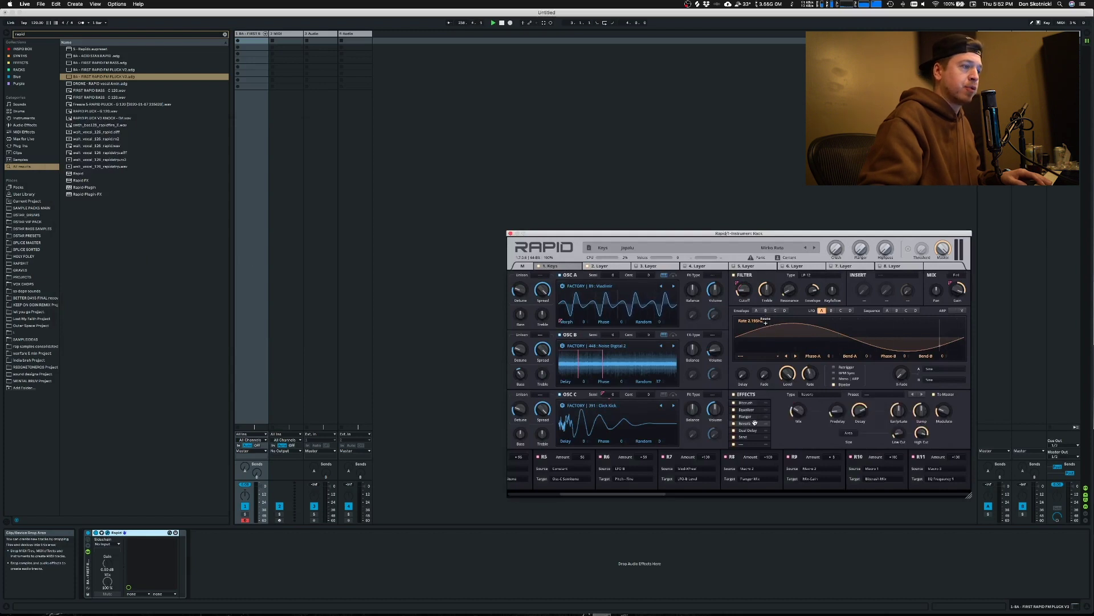
pyautogui.click(855, 394)
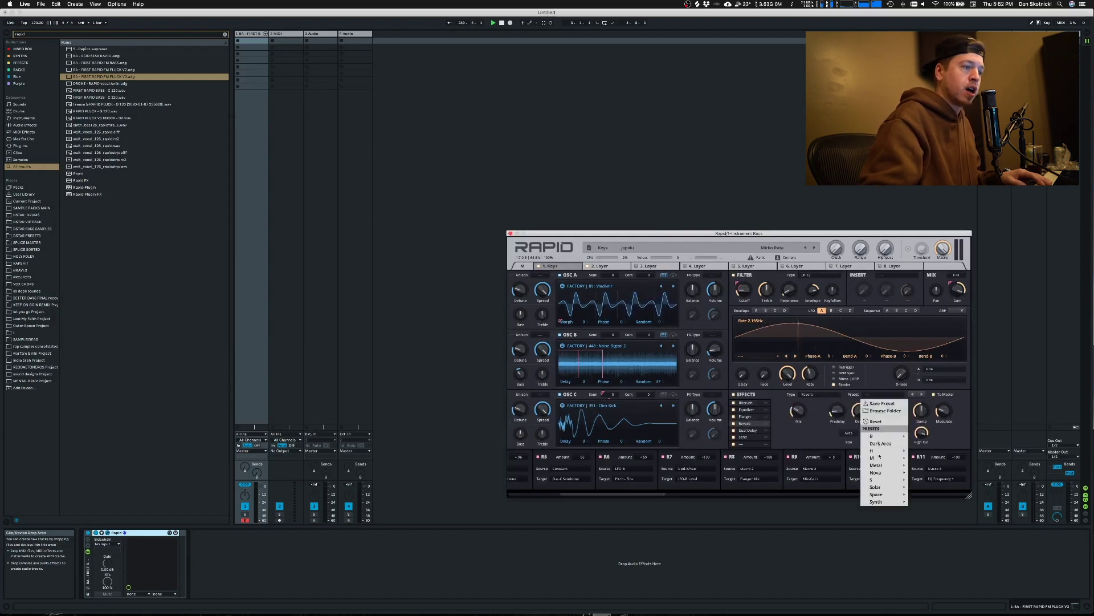
pyautogui.moveTo(882, 487)
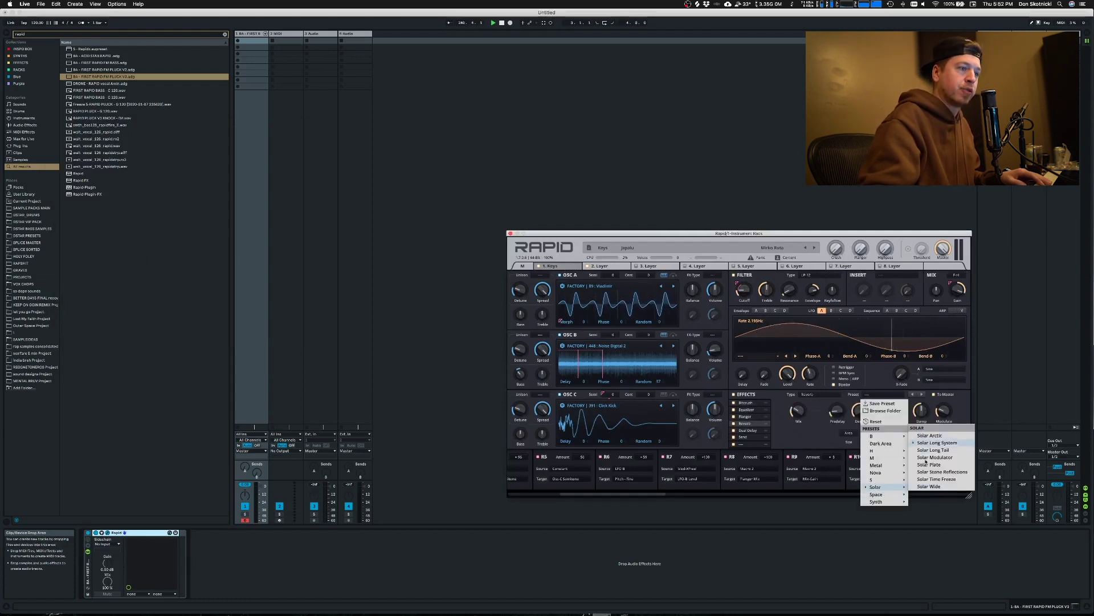
pyautogui.click(819, 435)
# Step: Go back to the notes, highlight the multisamples and wavetables line, and return to Live
pyautogui.press('super+Tab')
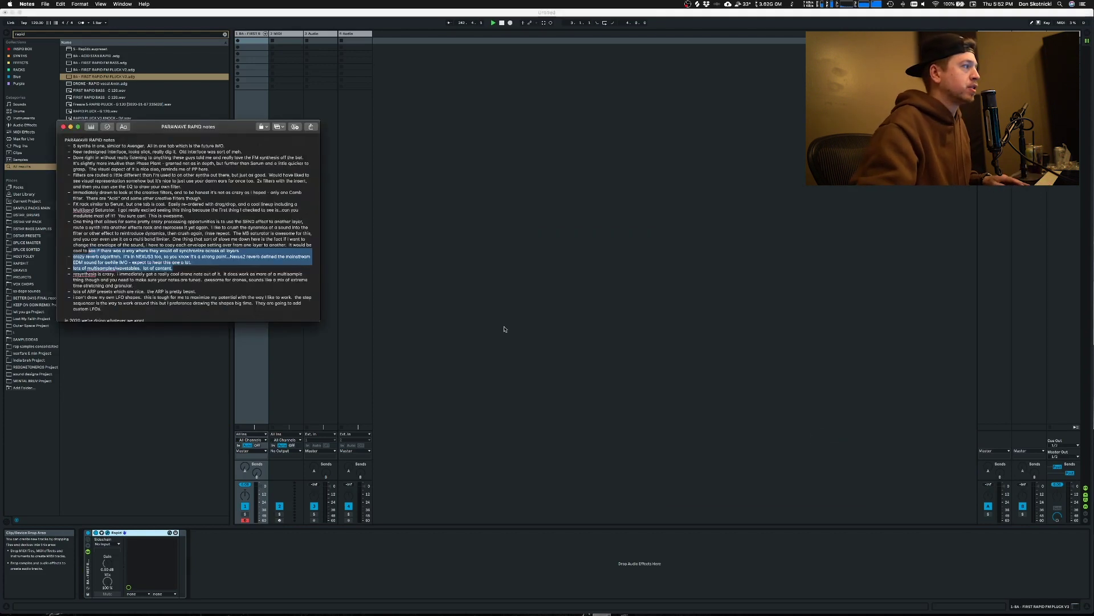
pyautogui.click(192, 267)
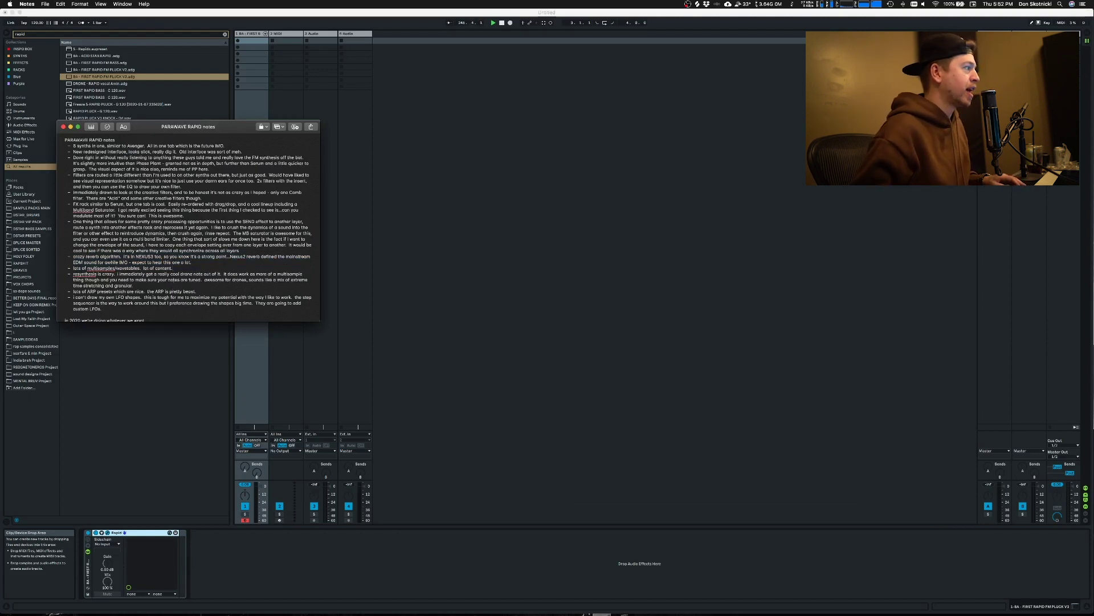
pyautogui.press('super+Tab')
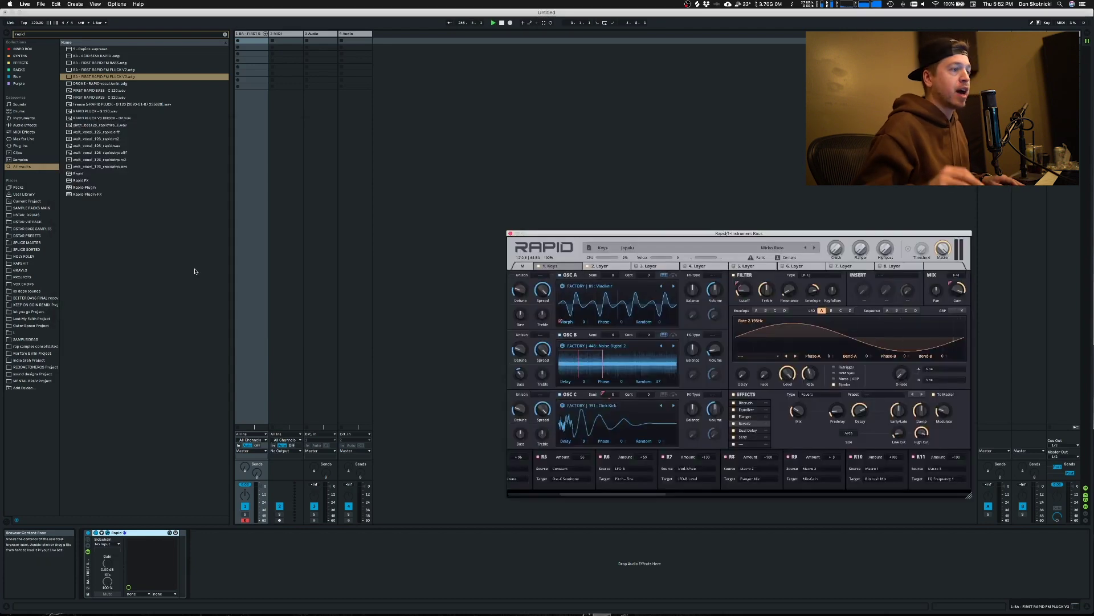
pyautogui.press('super+Tab')
pyautogui.doubleClick(194, 266)
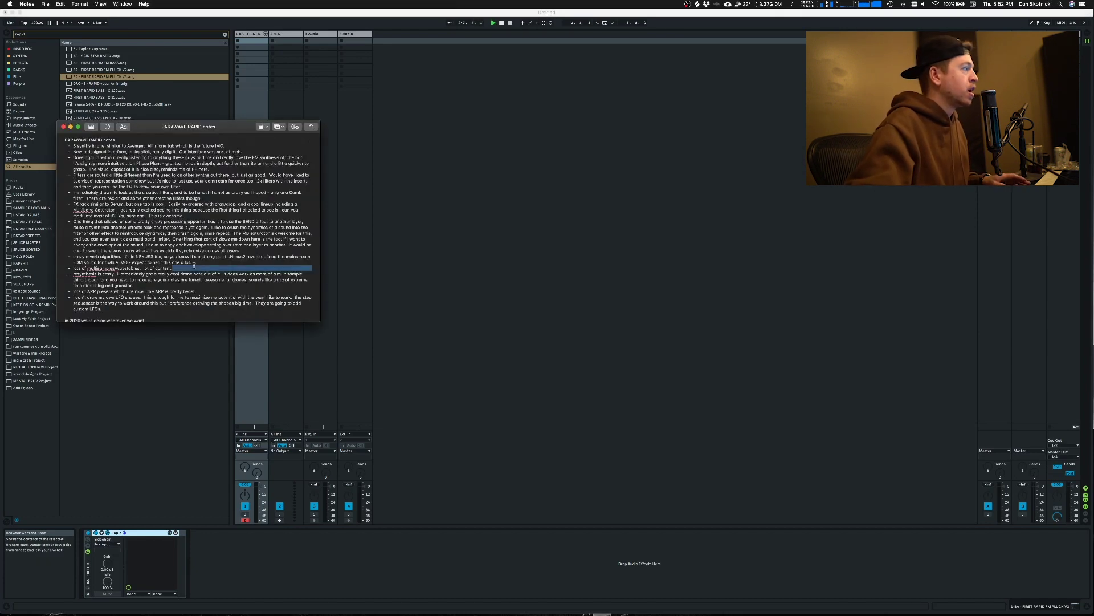
pyautogui.tripleClick(194, 266)
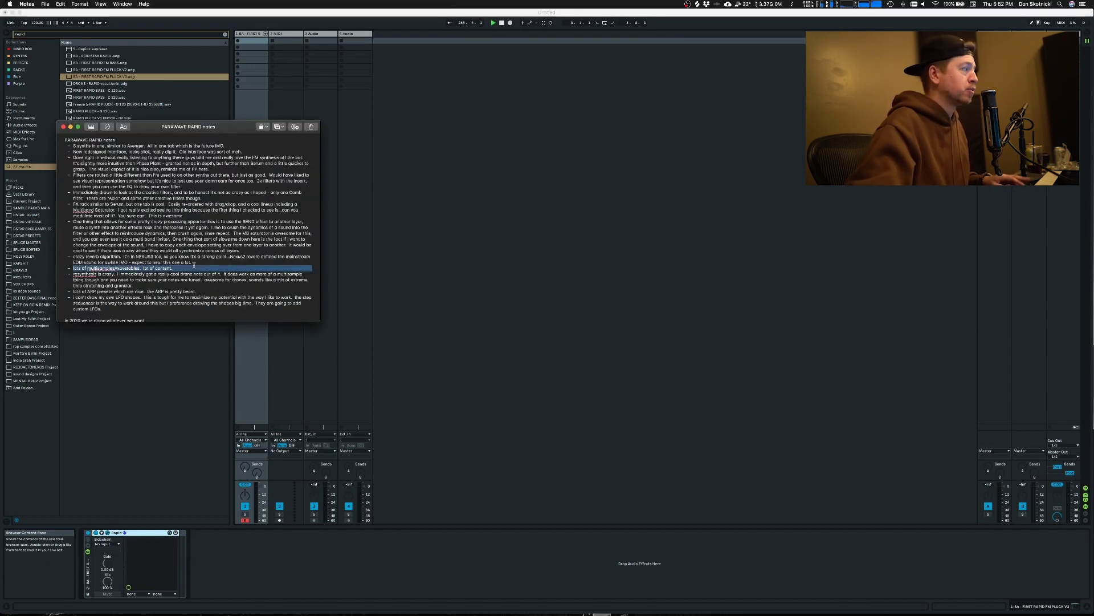
pyautogui.press('super+Tab')
# Step: Browse the factory wavetables and multi-samples, and load Female Ahh Solo into layer 1's oscillator A
pyautogui.click(664, 294)
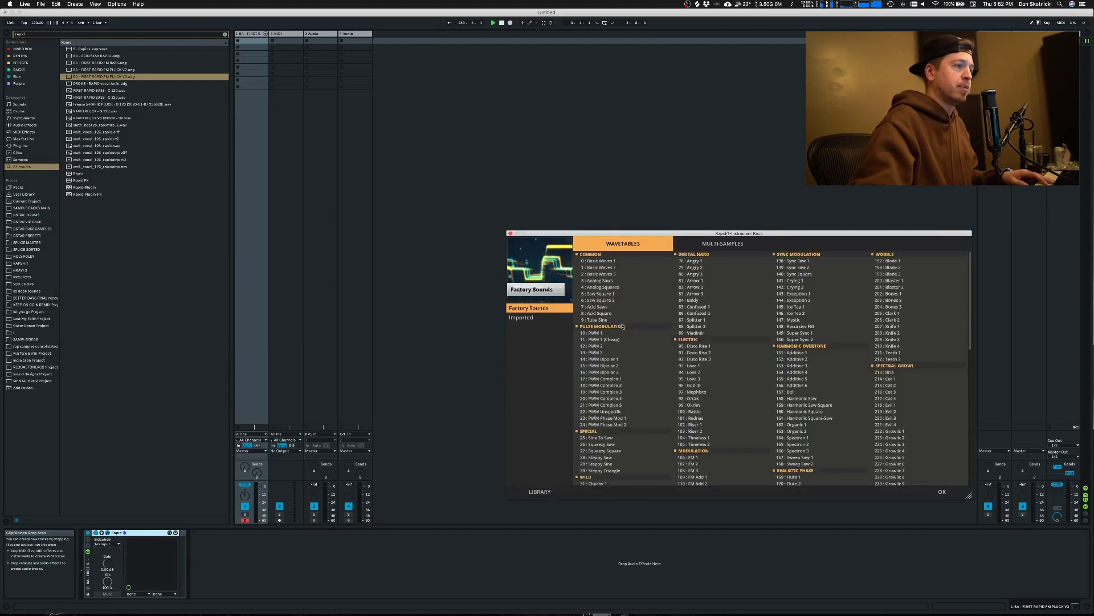
pyautogui.click(593, 312)
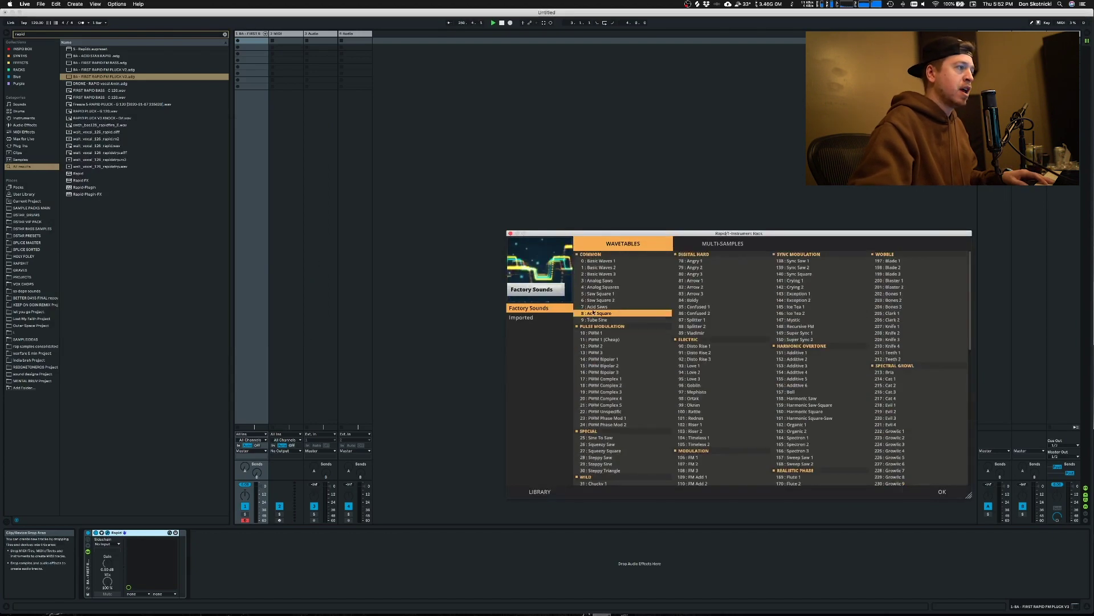
pyautogui.click(723, 244)
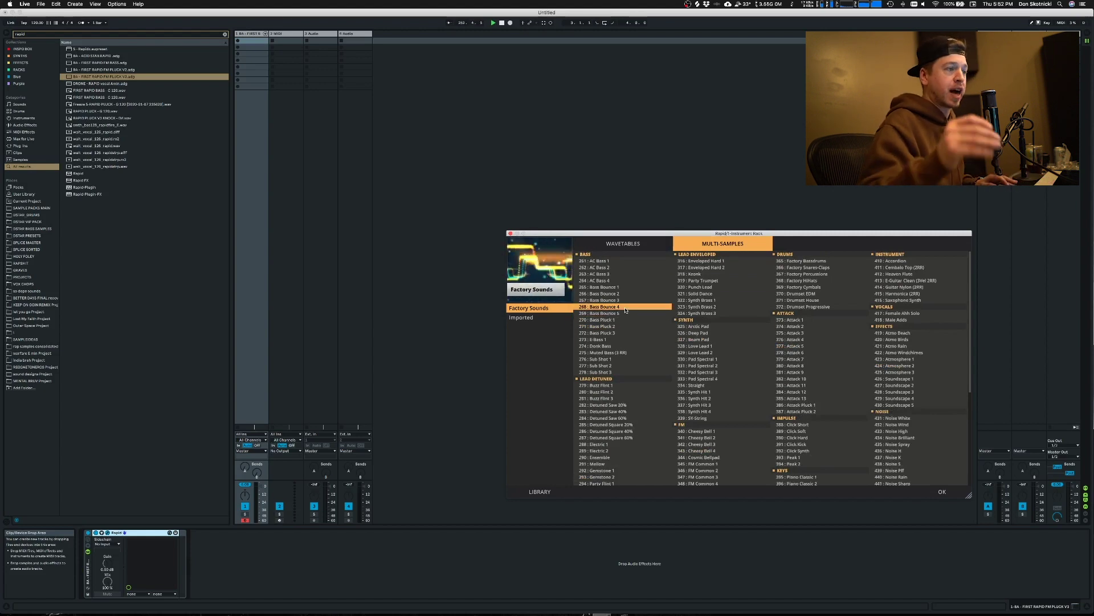
pyautogui.scroll(-5, 626, 311)
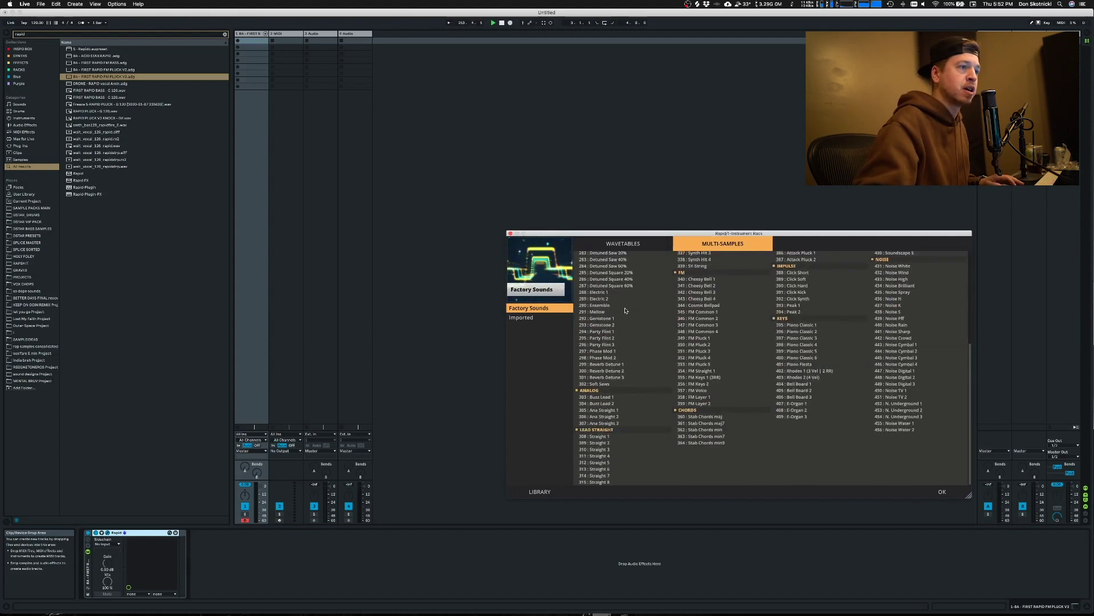
pyautogui.doubleClick(897, 314)
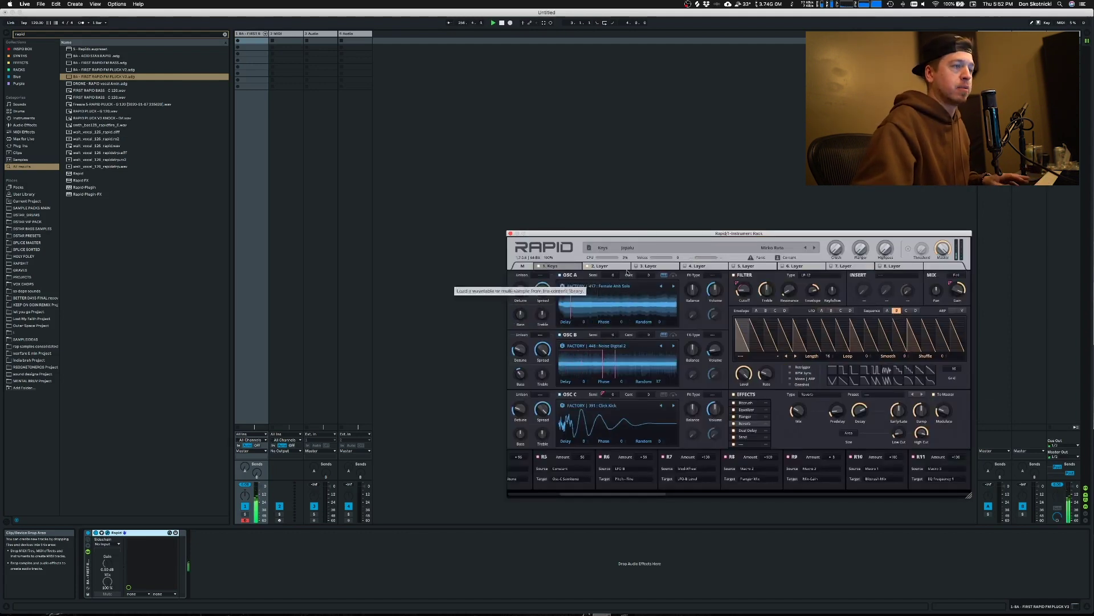
# Step: Highlight the paragraph about resynthesis in the notes and return to Live
pyautogui.press('super+Tab')
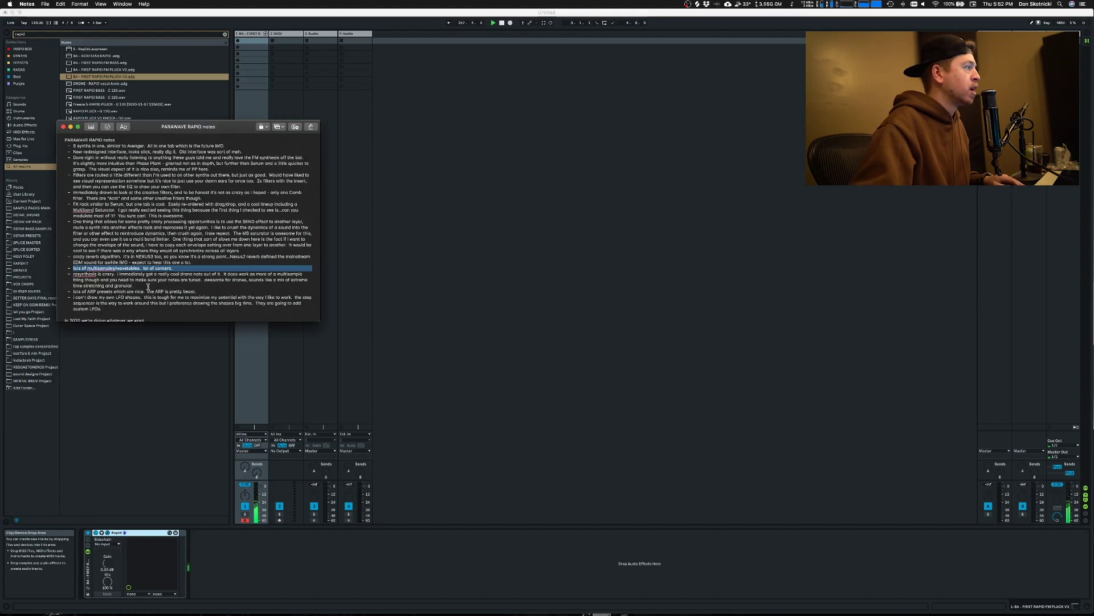
pyautogui.tripleClick(80, 275)
pyautogui.press('super+Tab')
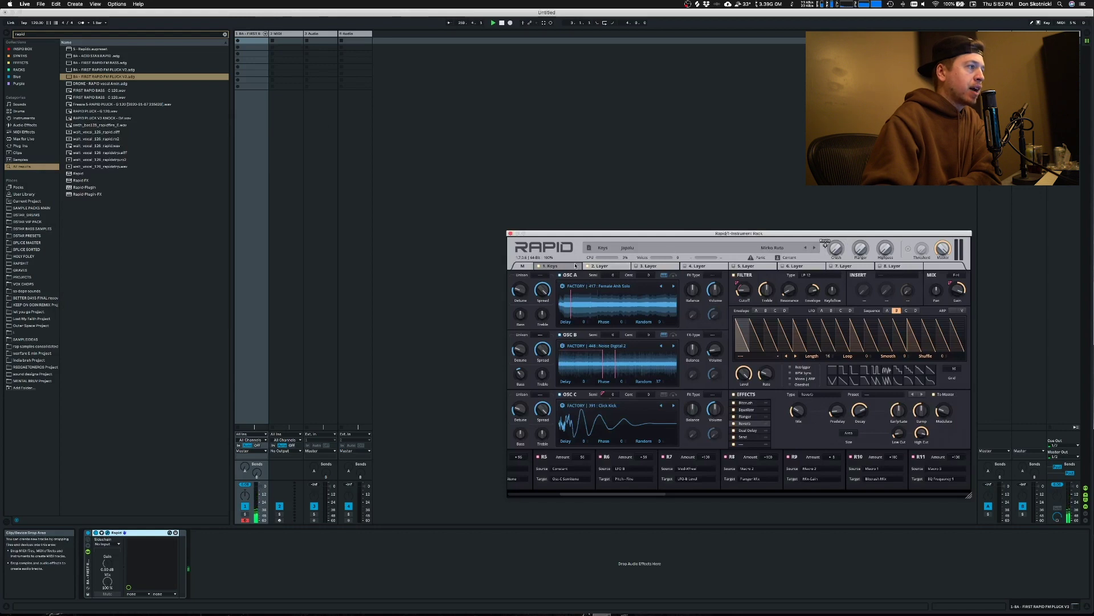
# Step: Check layer 1's options without applying any, and load the preset DRONE - RAPID vocal Amin.adg from the browser
pyautogui.rightClick(550, 266)
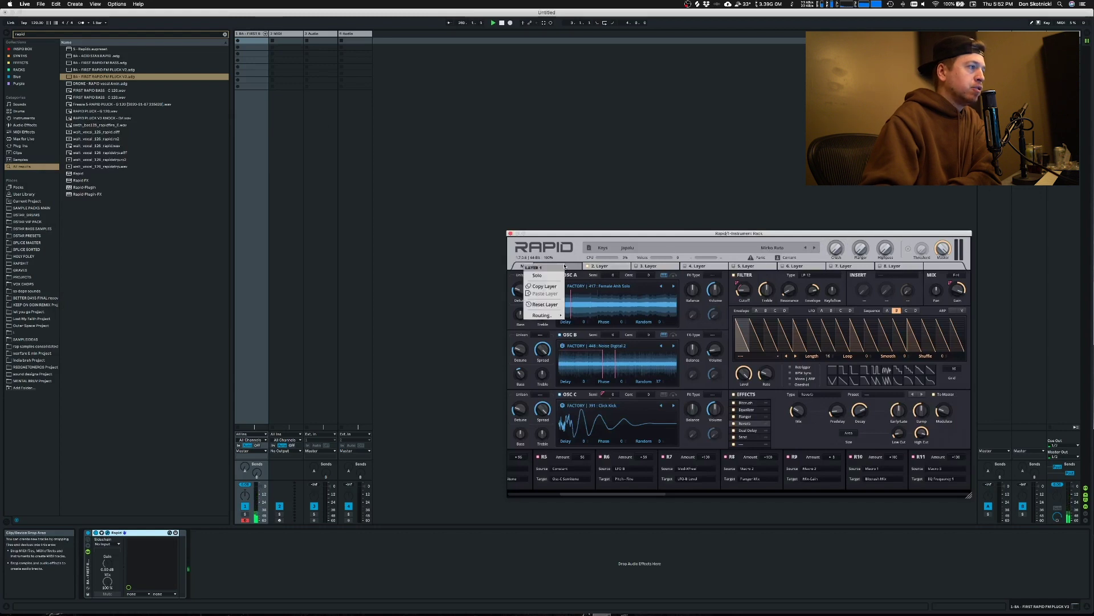
pyautogui.click(157, 519)
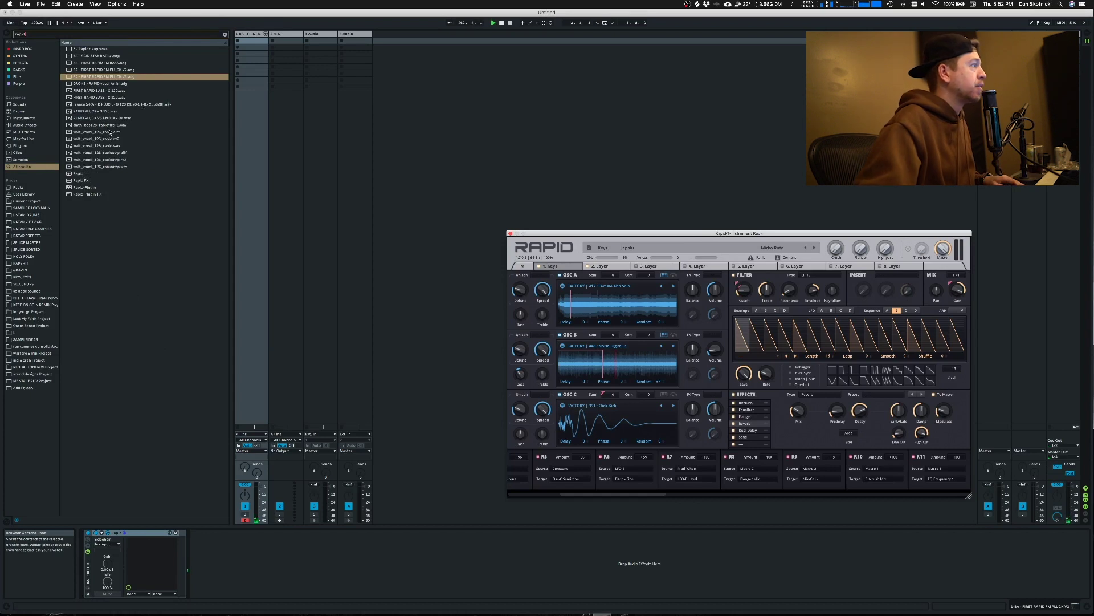
pyautogui.doubleClick(100, 84)
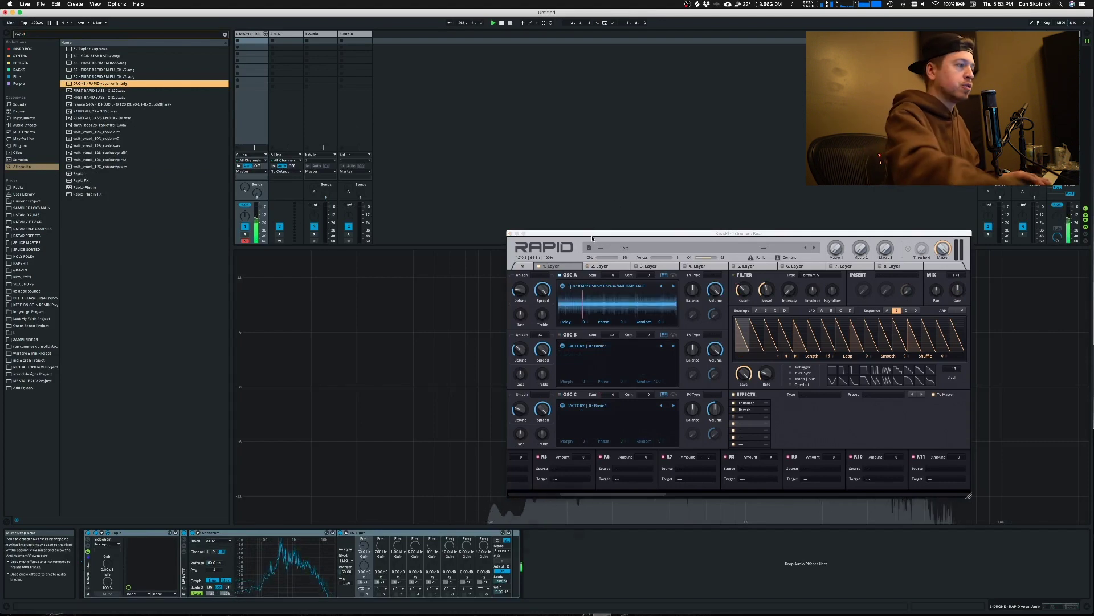
# Step: Lower the playback volume, check Rapid's M page, and return to layer 1 of the drone preset
pyautogui.press('XF86AudioLowerVolume')
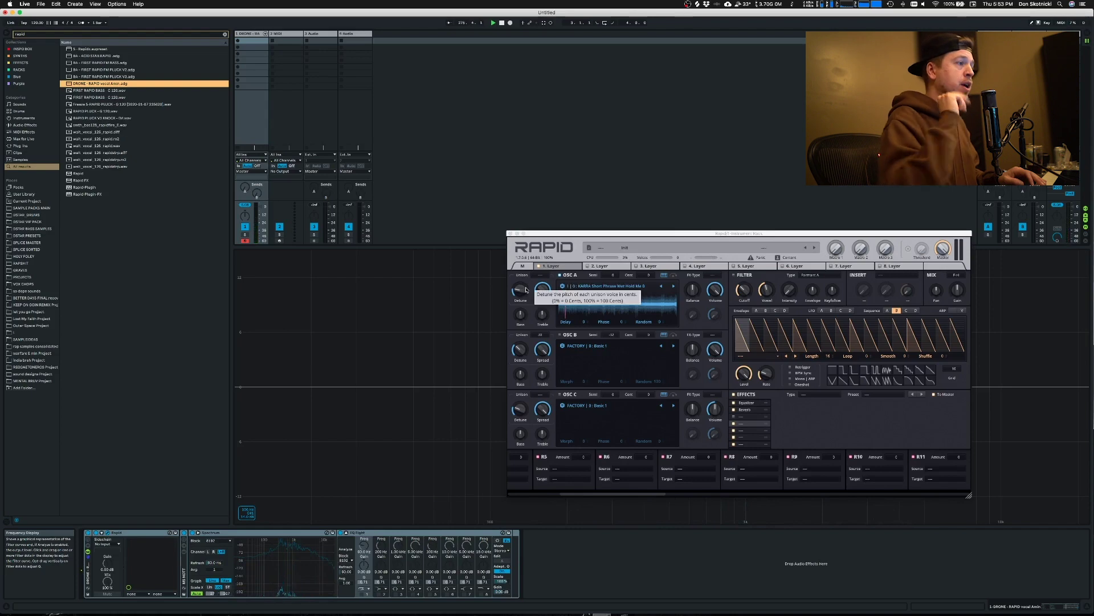
pyautogui.click(525, 266)
pyautogui.click(550, 266)
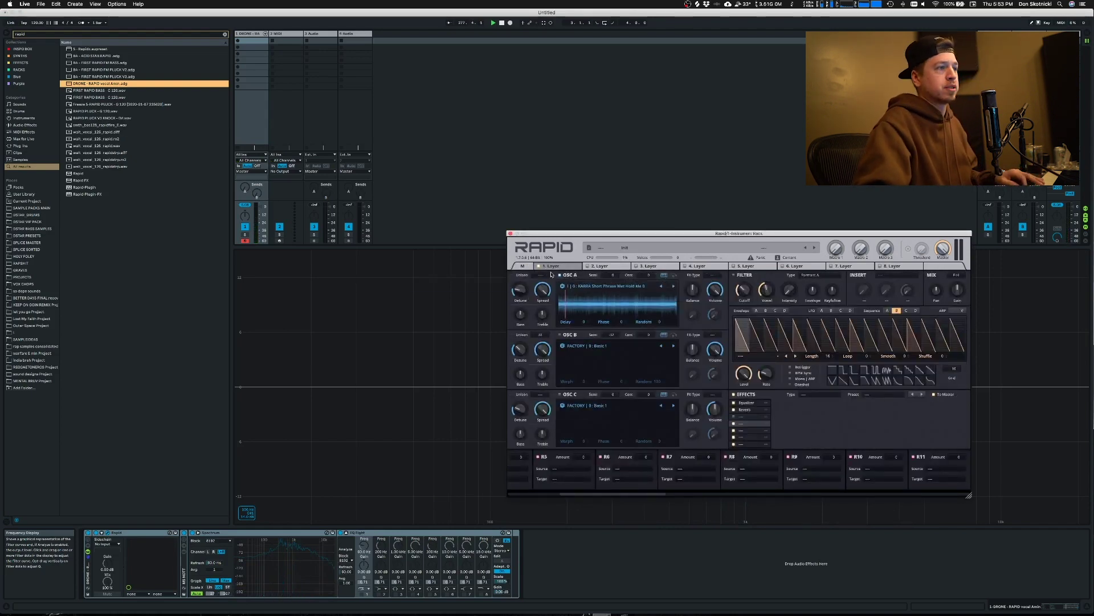
# Step: Check the Resynthesis import option among the imported sounds for layer 1's oscillator A, and close the sound library
pyautogui.click(577, 286)
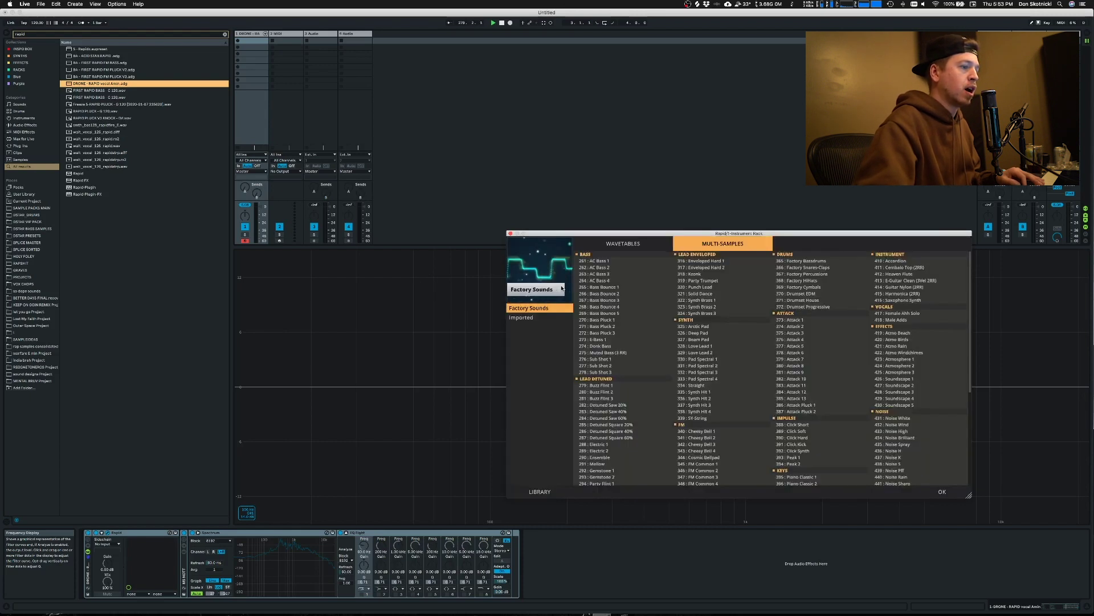
pyautogui.click(530, 317)
pyautogui.click(831, 249)
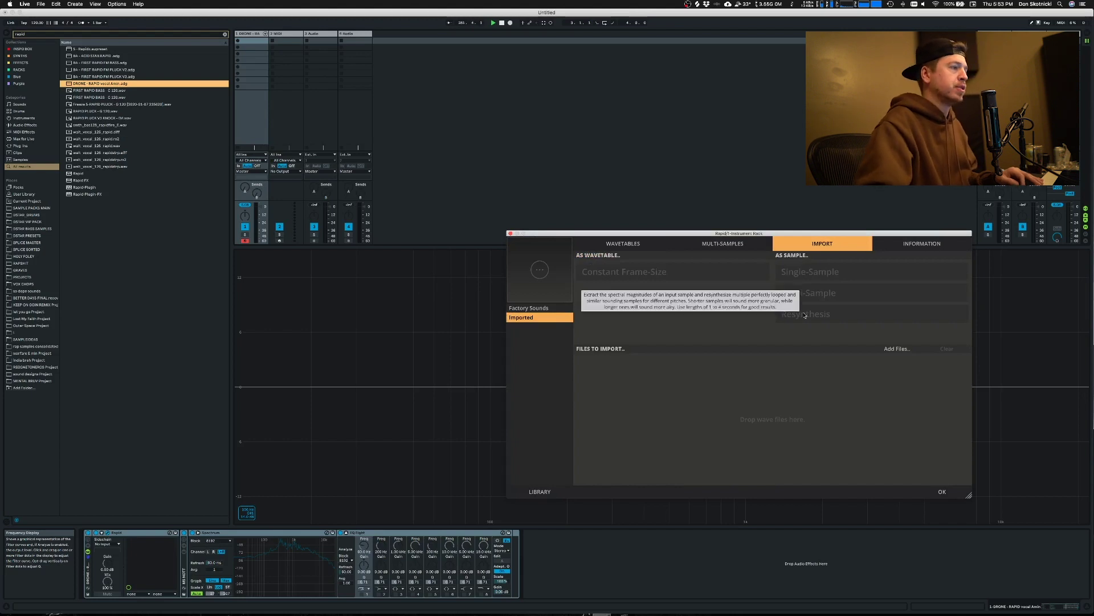
pyautogui.click(942, 491)
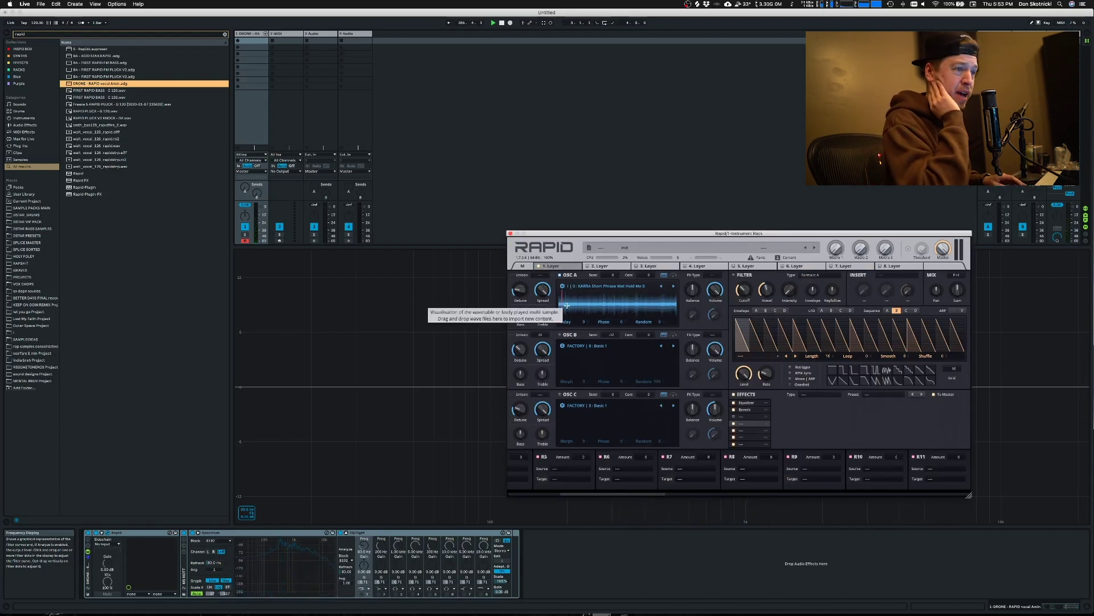
# Step: Highlight the line about ARP presets in the PARAWAVE RAPID notes and return to Live
pyautogui.press('super+Tab')
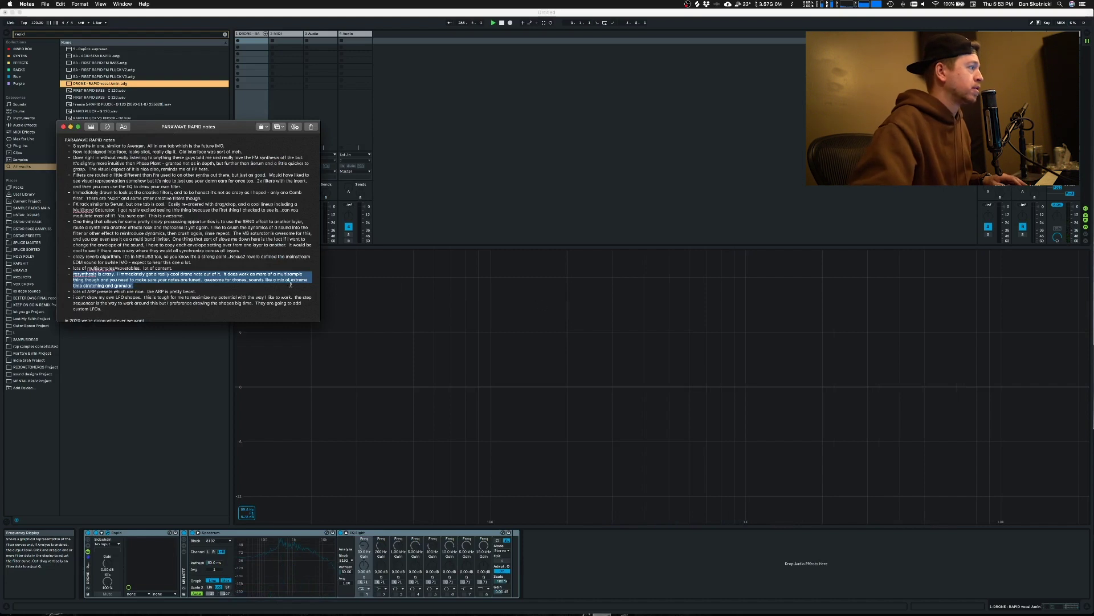
pyautogui.tripleClick(254, 292)
pyautogui.press('super+Tab')
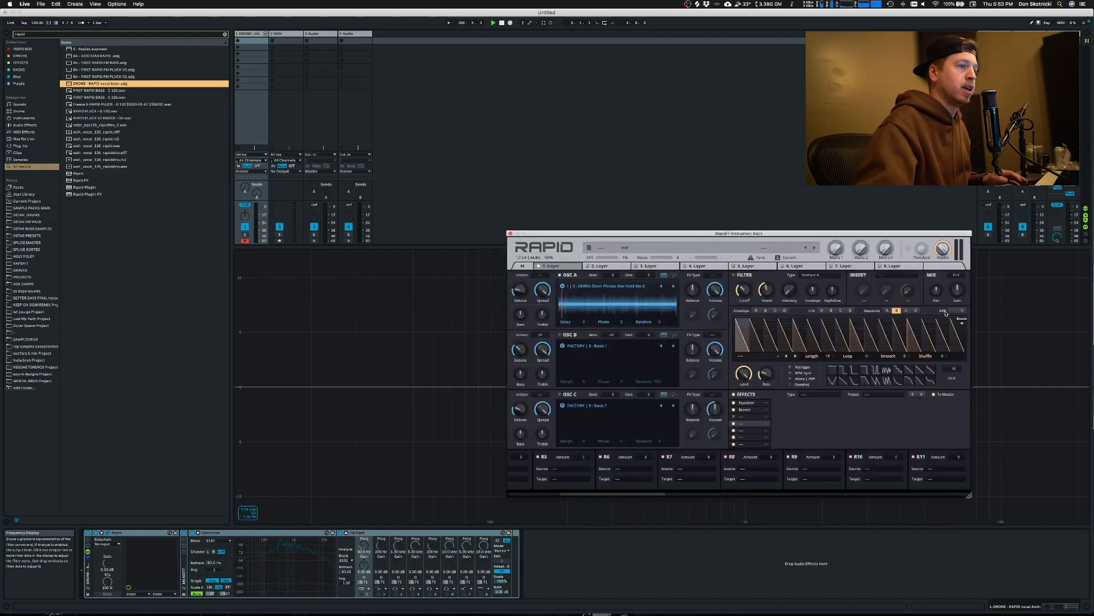
# Step: Load the arpeggiator preset Angry Snake in Rapid and show layer 1's ARP sequence
pyautogui.click(531, 265)
pyautogui.click(658, 319)
pyautogui.click(550, 266)
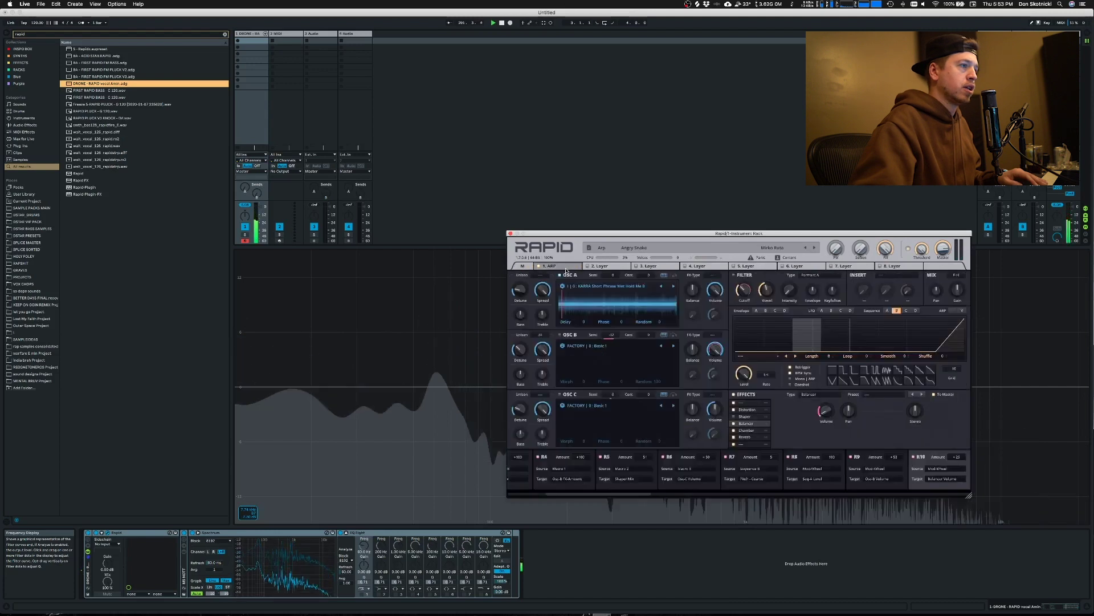
pyautogui.click(951, 310)
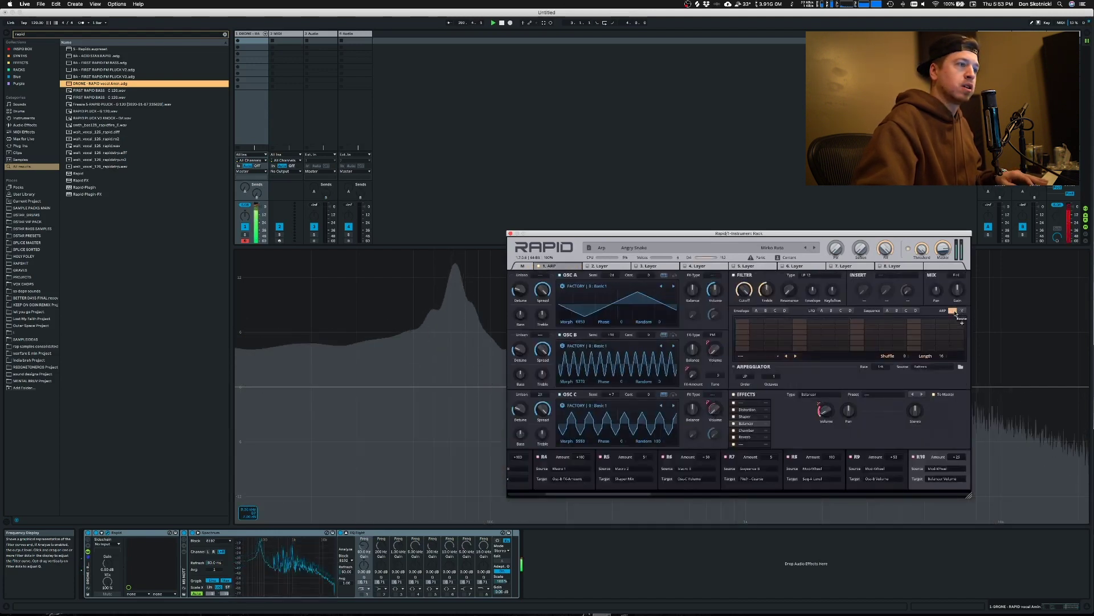
# Step: Audition the arpeggiator preset Cabin Pressure and another preset further down the same bank
pyautogui.click(522, 266)
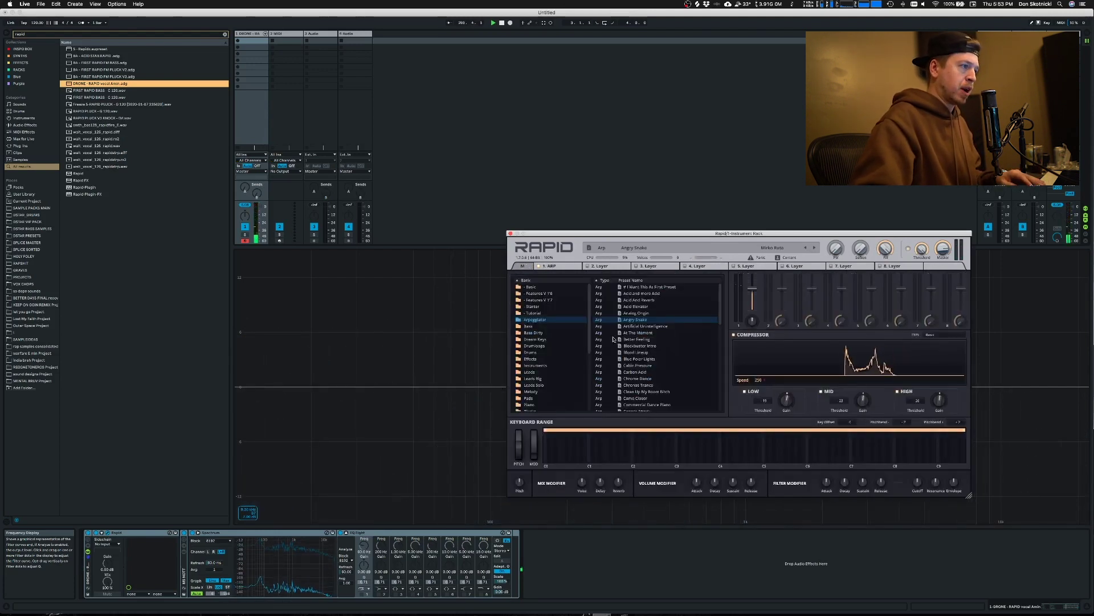
pyautogui.doubleClick(655, 364)
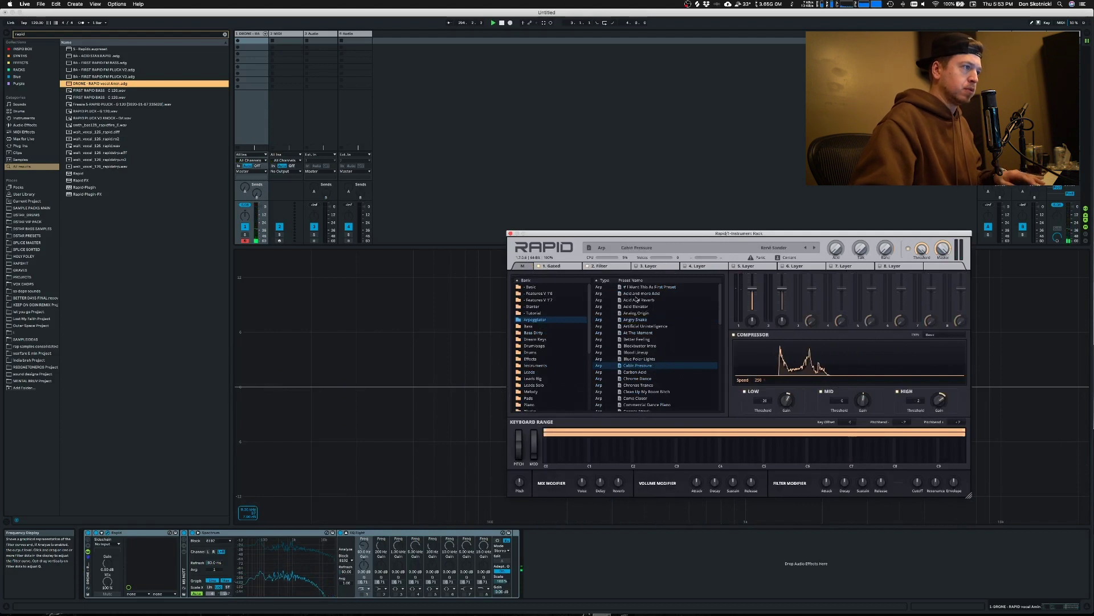
pyautogui.scroll(-5, 637, 331)
pyautogui.click(637, 355)
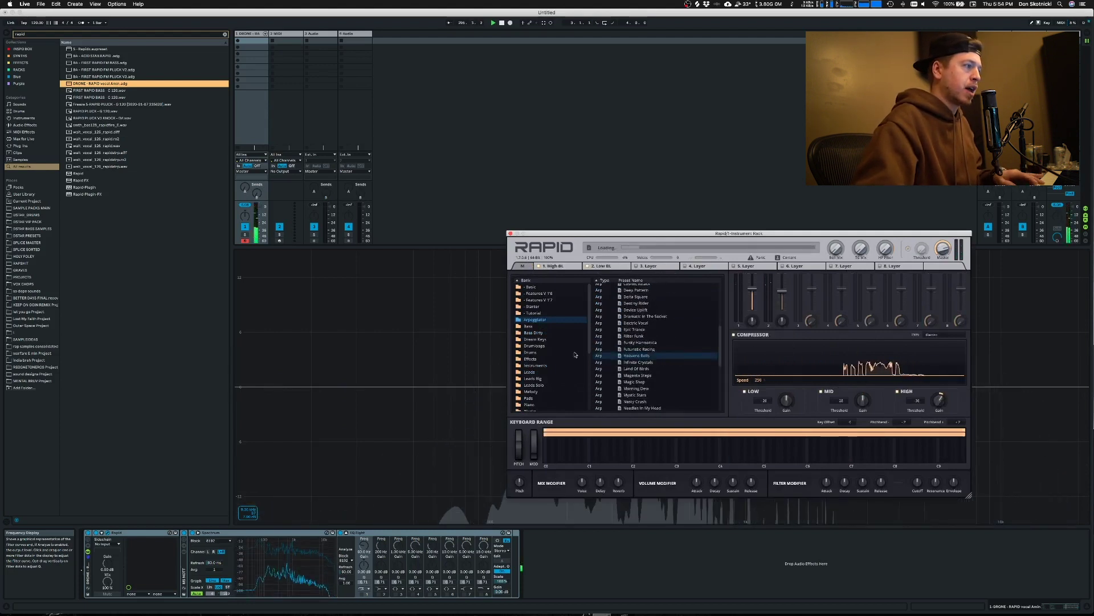
# Step: Load the preset Free Your Mind from the Melody bank and show layer 1 with its arpeggiator sequence
pyautogui.click(531, 391)
pyautogui.click(637, 358)
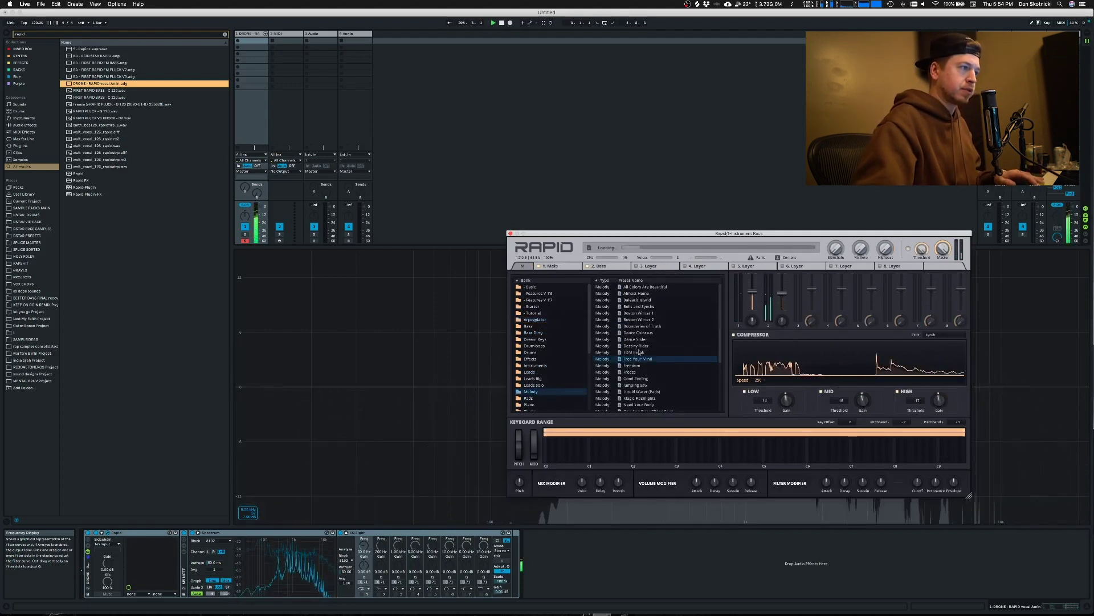
pyautogui.click(566, 269)
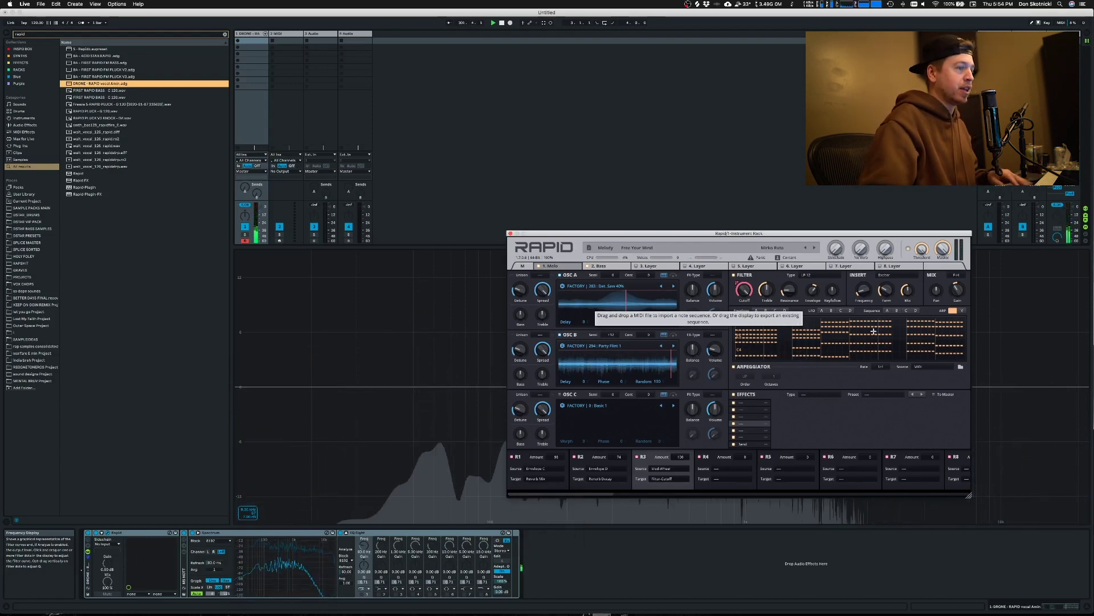
# Step: Switch to the Notes app and highlight the paragraph about not being able to draw custom LFO shapes
pyautogui.press('super+Tab')
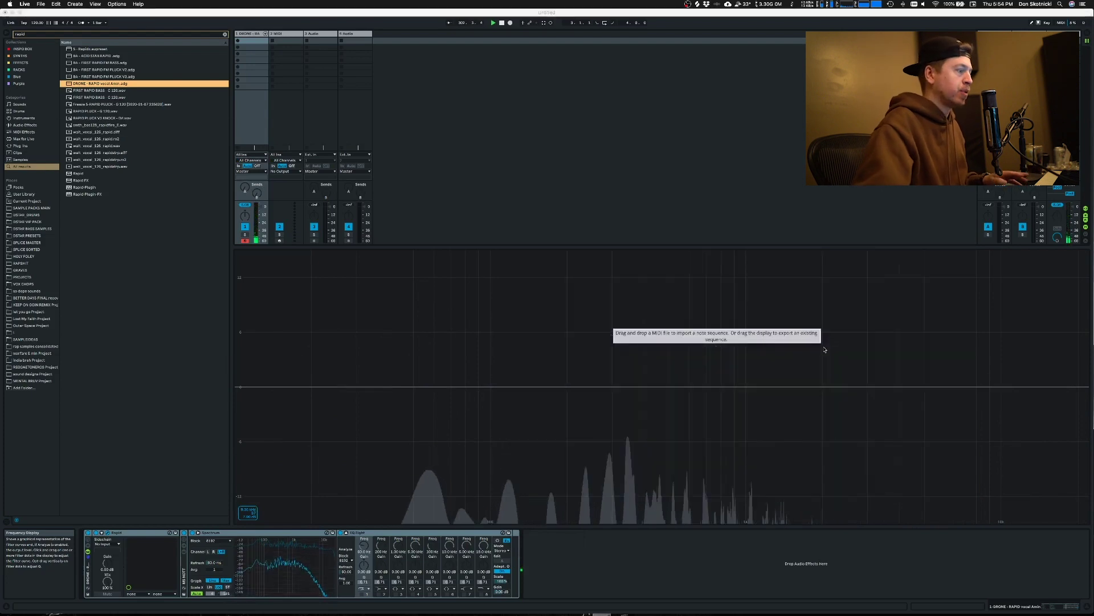
pyautogui.scroll(-3, 107, 244)
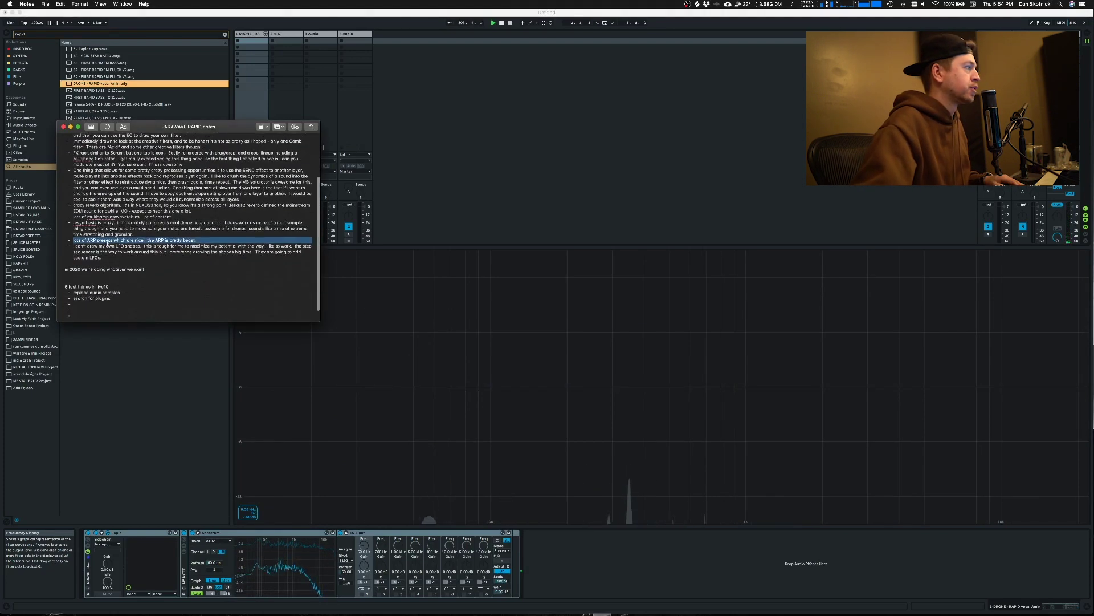
pyautogui.moveTo(103, 257); pyautogui.dragTo(64, 245)
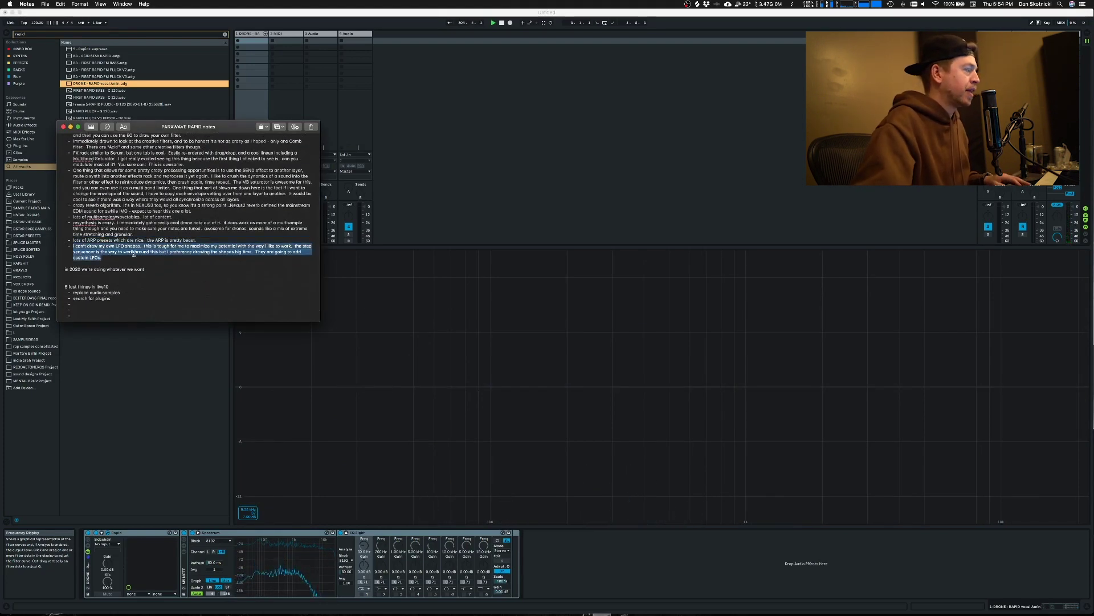
# Step: Return to Live, check Rapid's M page, and reopen layer 1 of the melody preset
pyautogui.press('super+Tab')
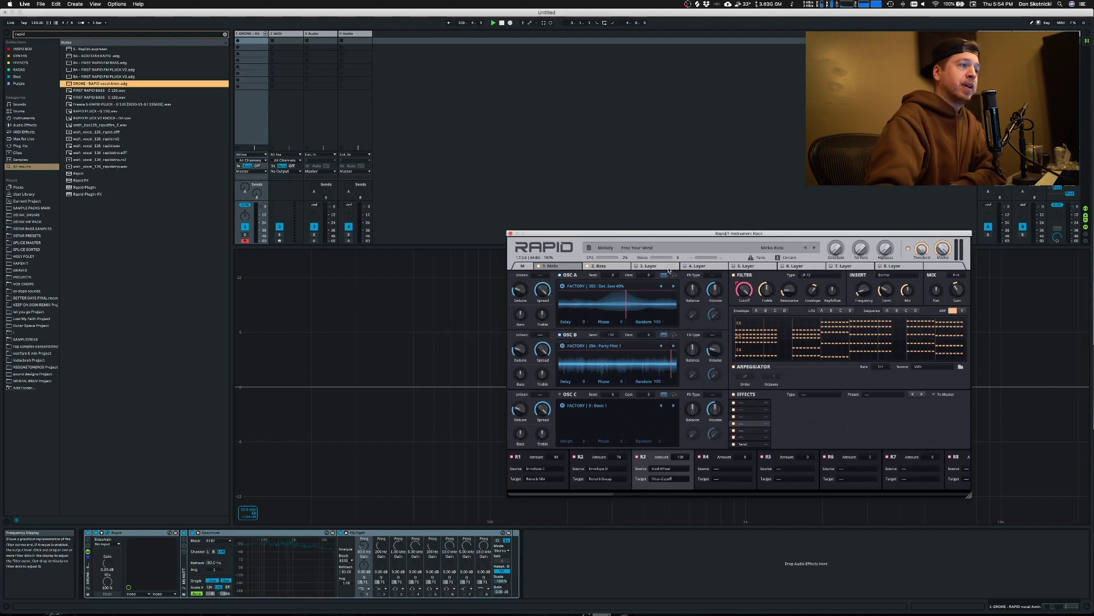
pyautogui.click(524, 266)
pyautogui.click(565, 265)
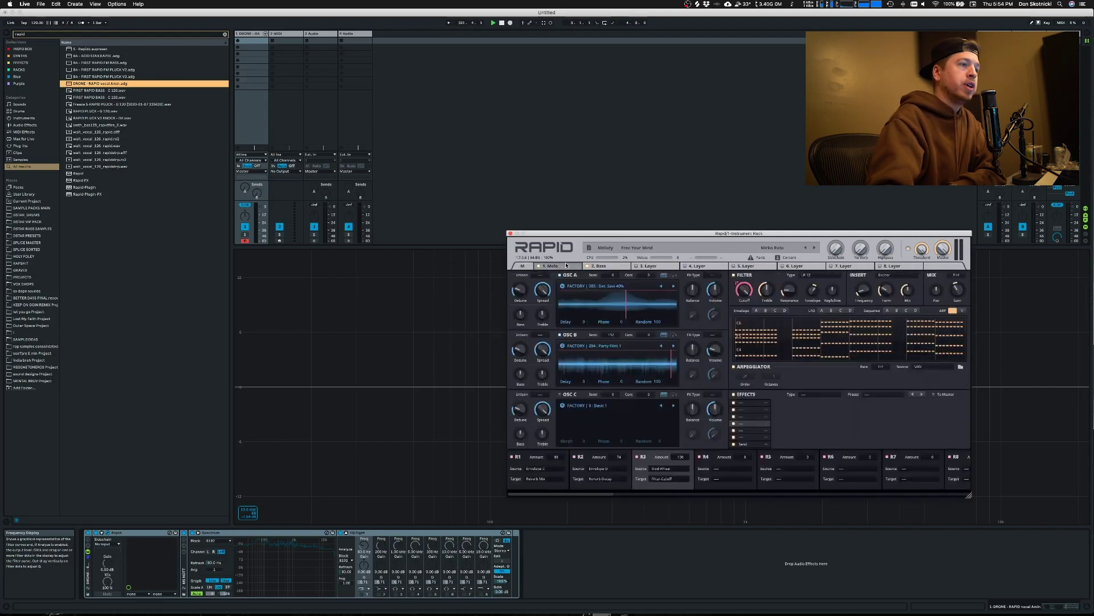